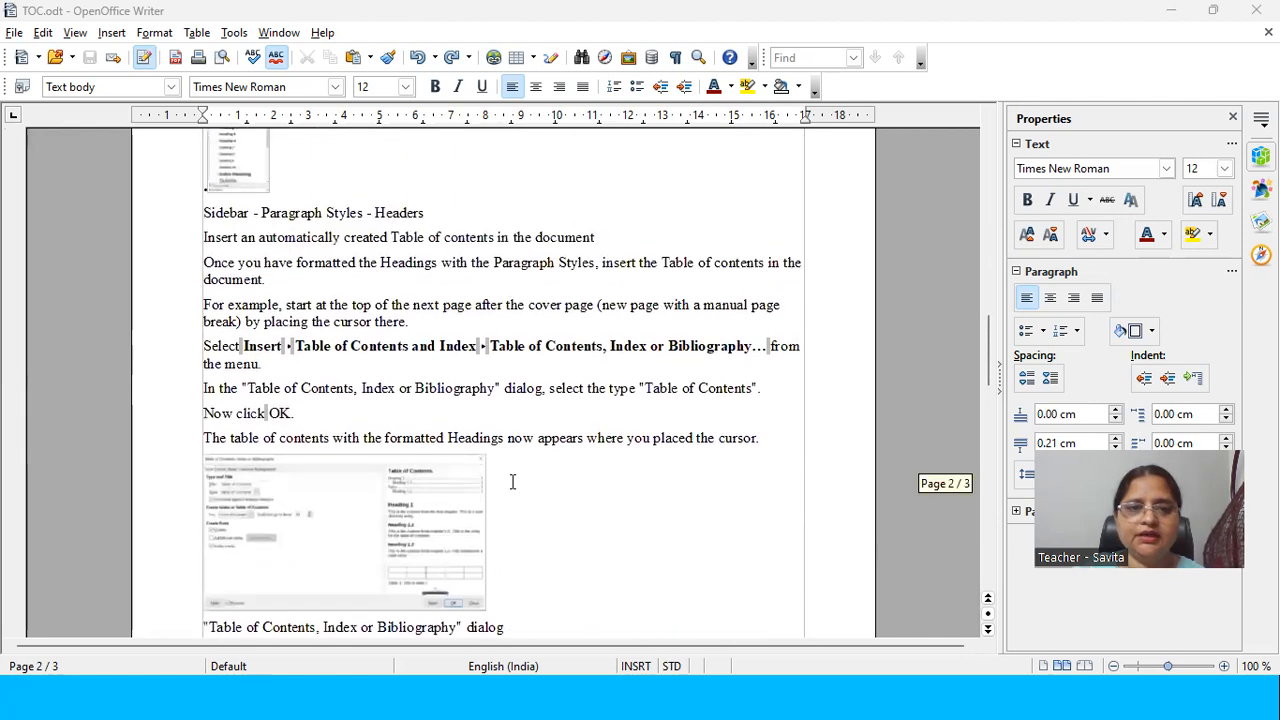
Step: Review the text of TOC.odt from page 2 back to the beginning of the document
{"action": "scroll", "coordinate": [427, 399], "scroll_direction": "up", "scroll_amount": 3}
{"action": "scroll", "coordinate": [427, 399], "scroll_direction": "up", "scroll_amount": 15}
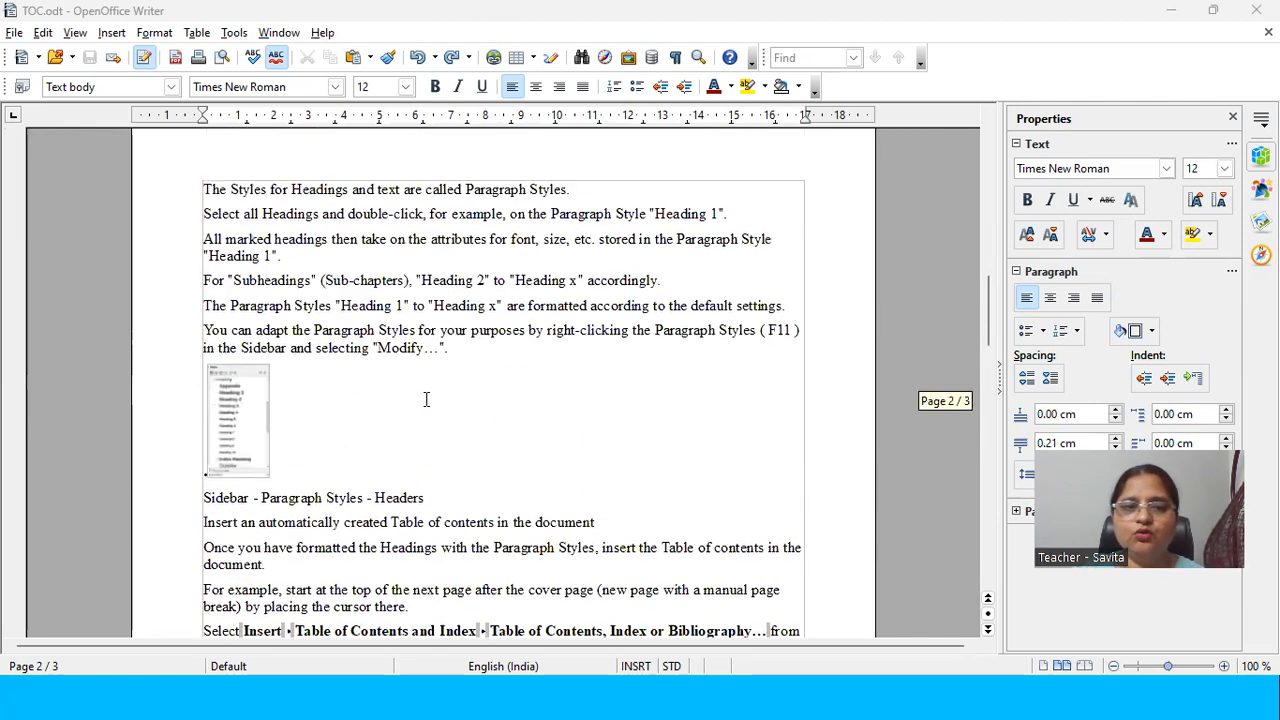
{"action": "scroll", "coordinate": [424, 403], "scroll_direction": "up", "scroll_amount": 5}
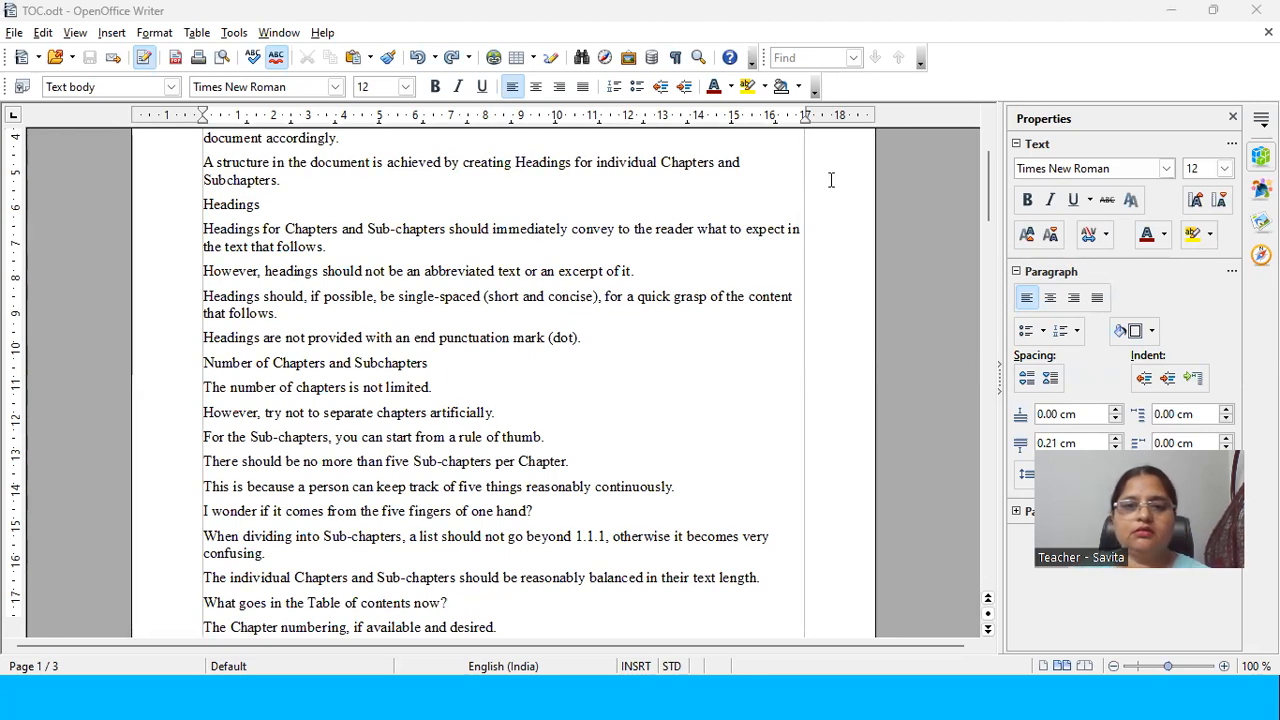
{"action": "scroll", "coordinate": [315, 444], "scroll_direction": "down", "scroll_amount": 3}
{"action": "scroll", "coordinate": [315, 444], "scroll_direction": "up", "scroll_amount": 7}
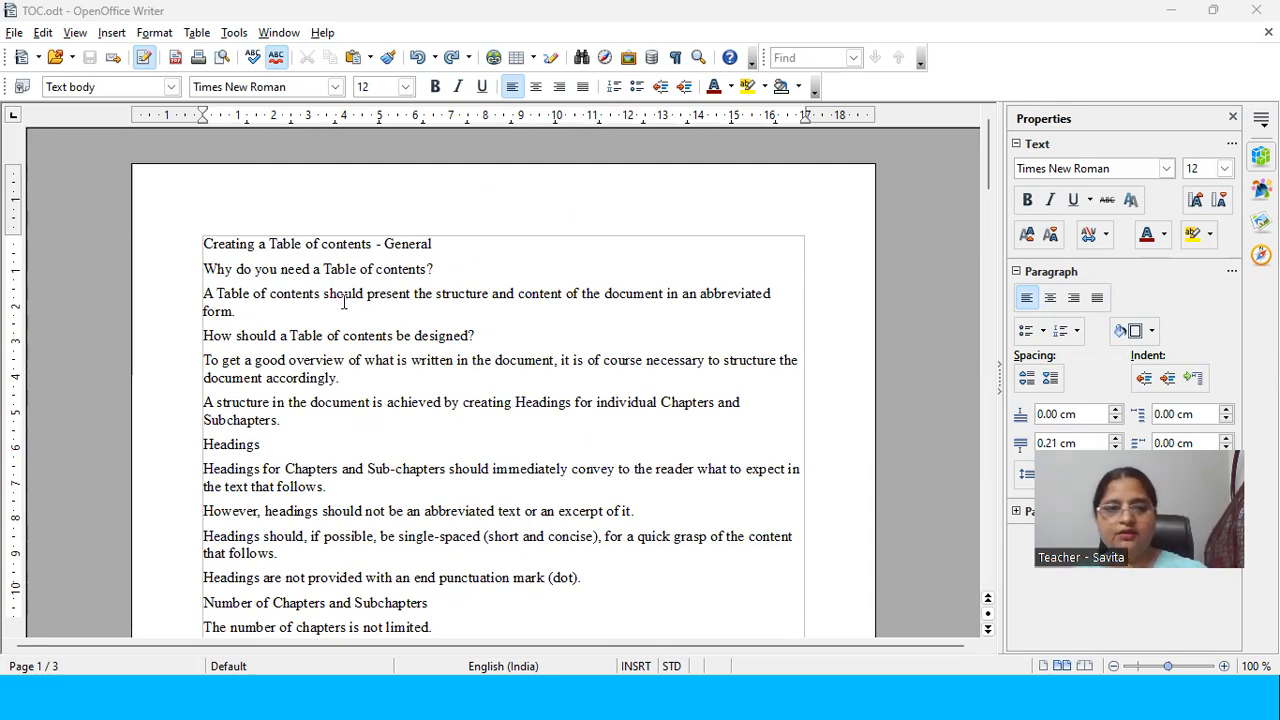
Step: Switch to the PowerPoint slide show, view the Hierarchy of Headings slide, and return to TOC.odt in OpenOffice Writer
{"action": "key", "text": "alt+Tab"}
{"action": "key", "text": "alt+Tab"}
{"action": "key", "text": "alt+Tab"}
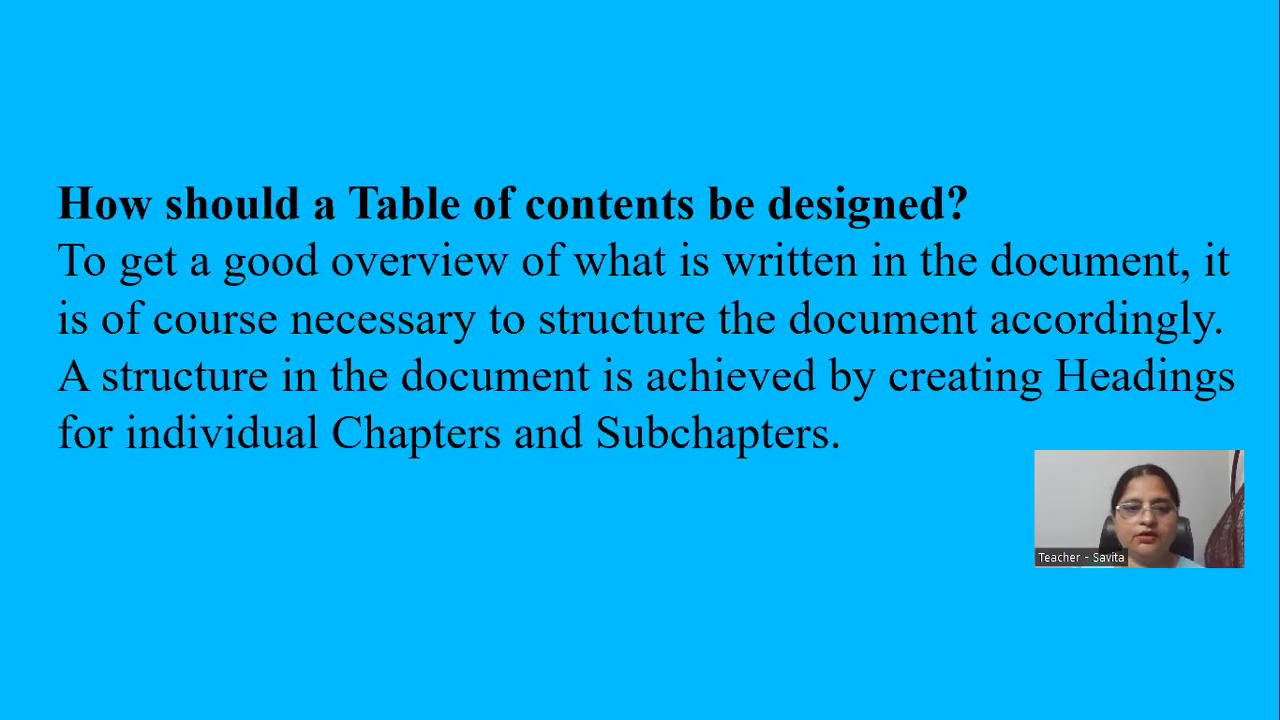
{"action": "left_click", "coordinate": [116, 351]}
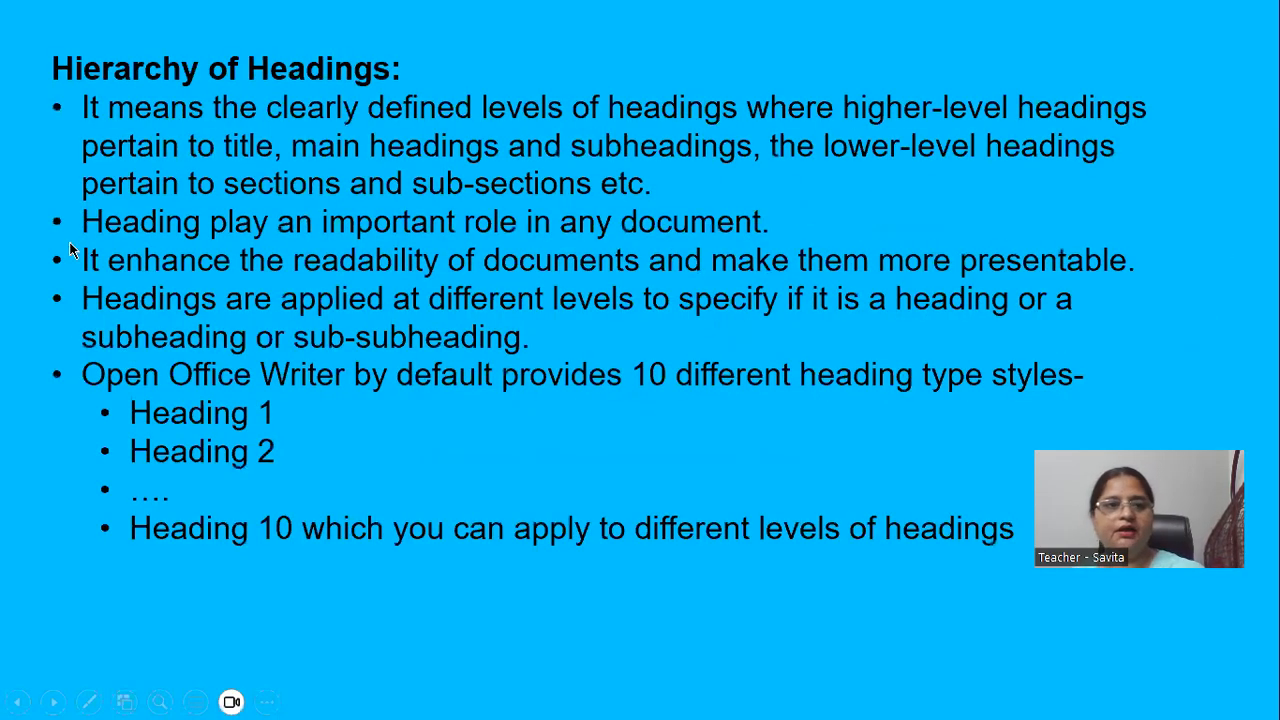
{"action": "left_click", "coordinate": [224, 94]}
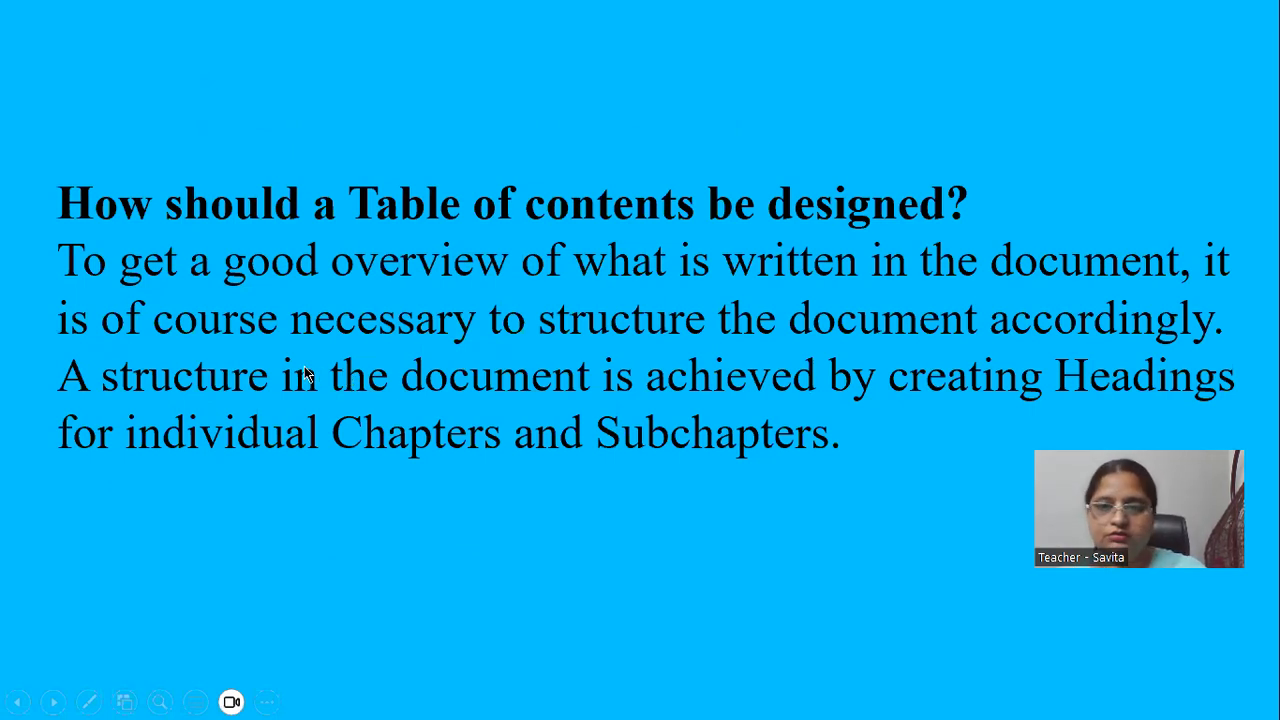
{"action": "key", "text": "alt+Tab"}
{"action": "key", "text": "alt+Tab"}
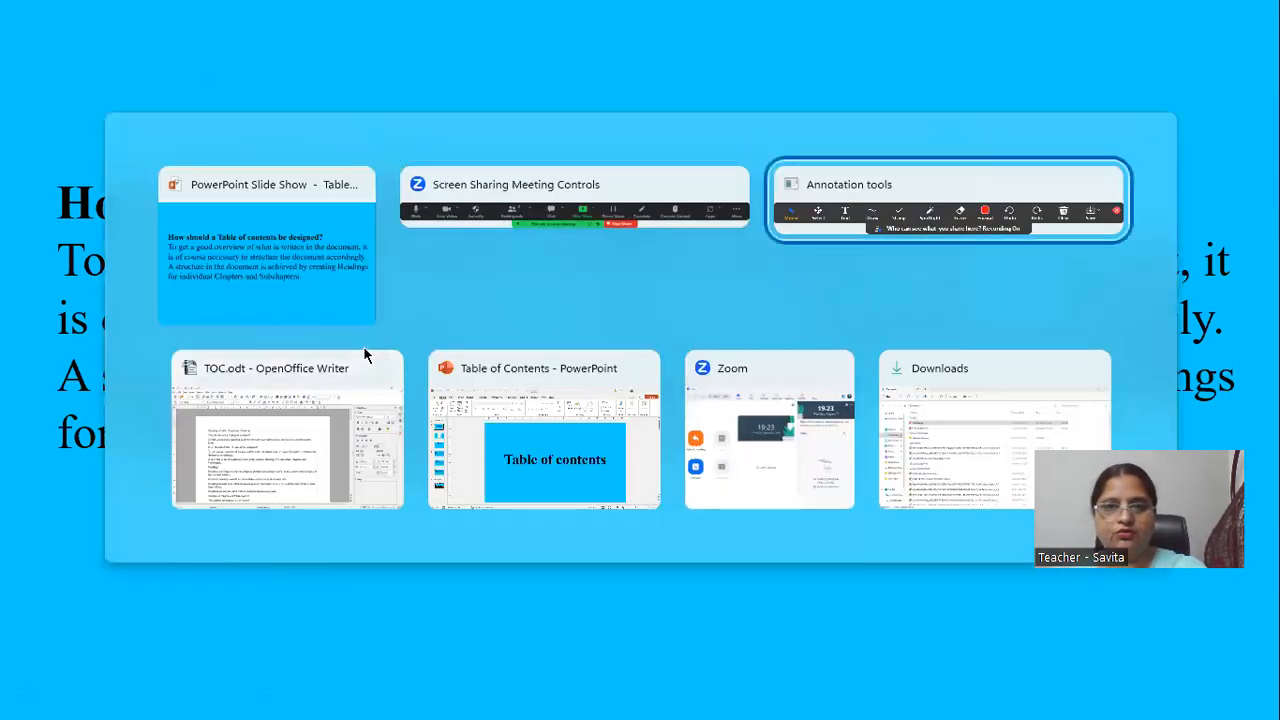
{"action": "key", "text": "alt+Tab"}
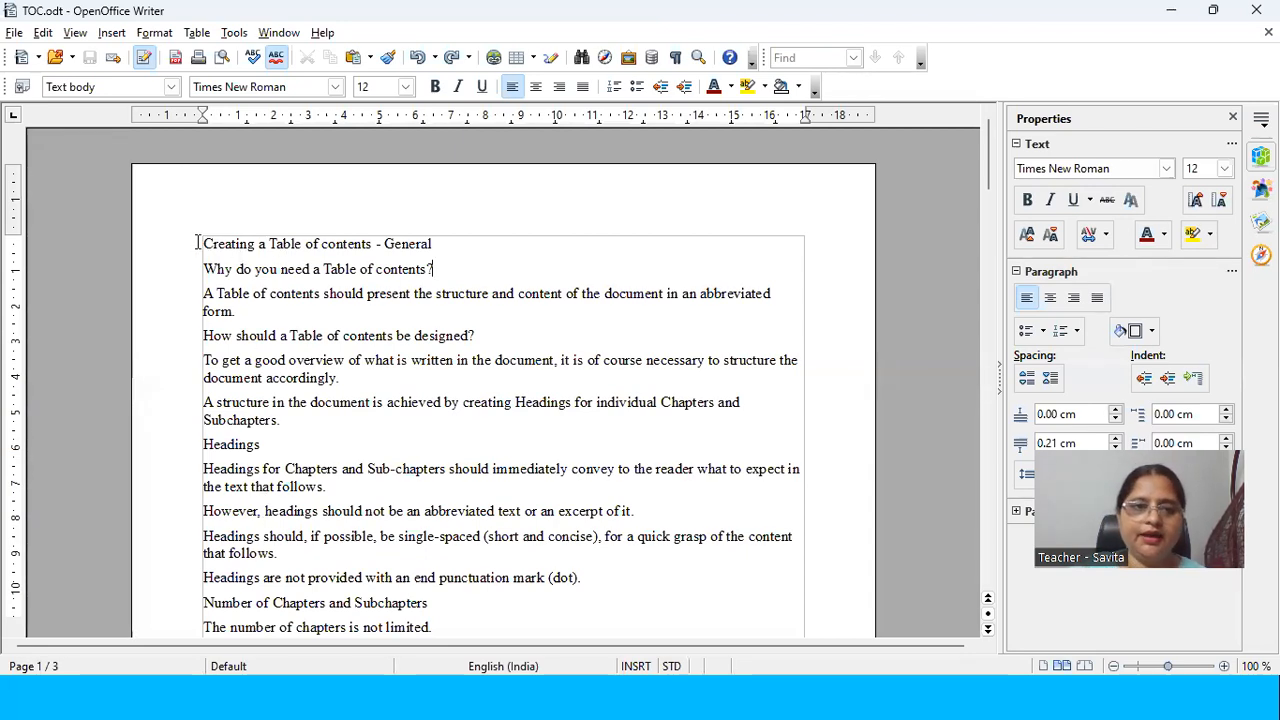
Step: Highlight the first three heading lines one after another and look through the rest of the first page for more headings
{"action": "left_click_drag", "start_coordinate": [201, 243], "coordinate": [433, 243]}
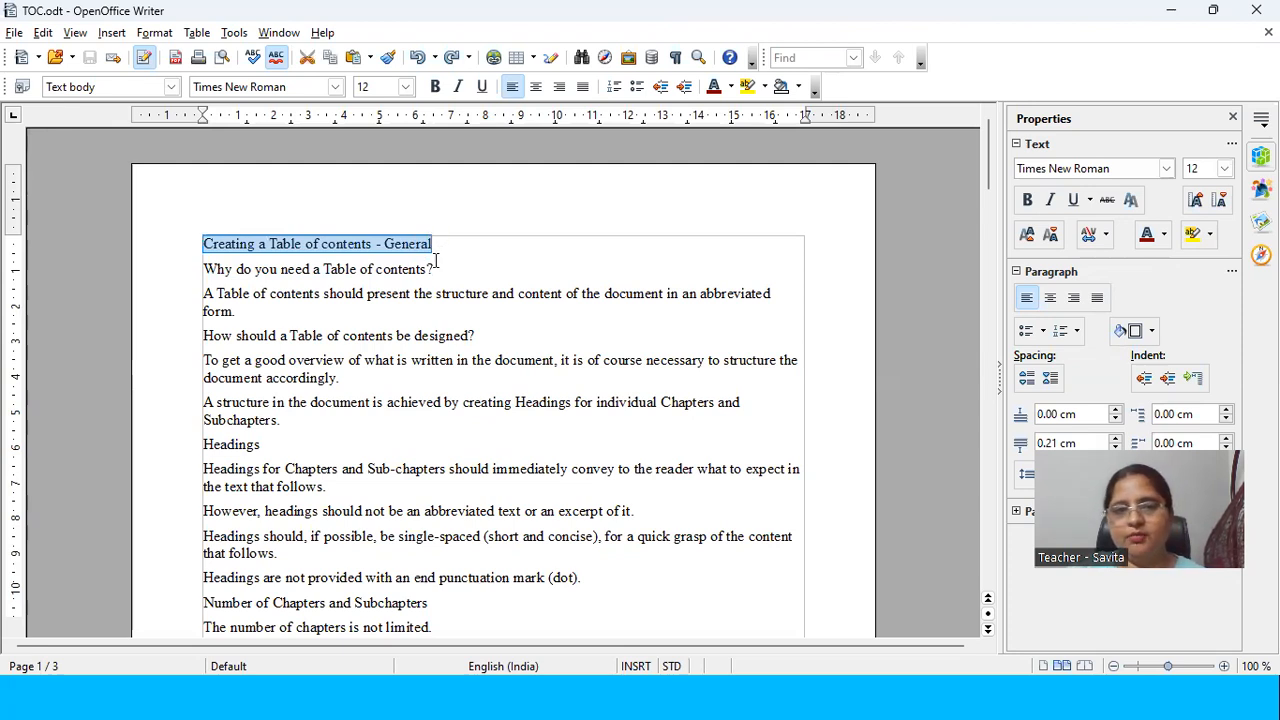
{"action": "left_click_drag", "start_coordinate": [434, 268], "coordinate": [201, 272]}
{"action": "left_click_drag", "start_coordinate": [476, 337], "coordinate": [192, 331]}
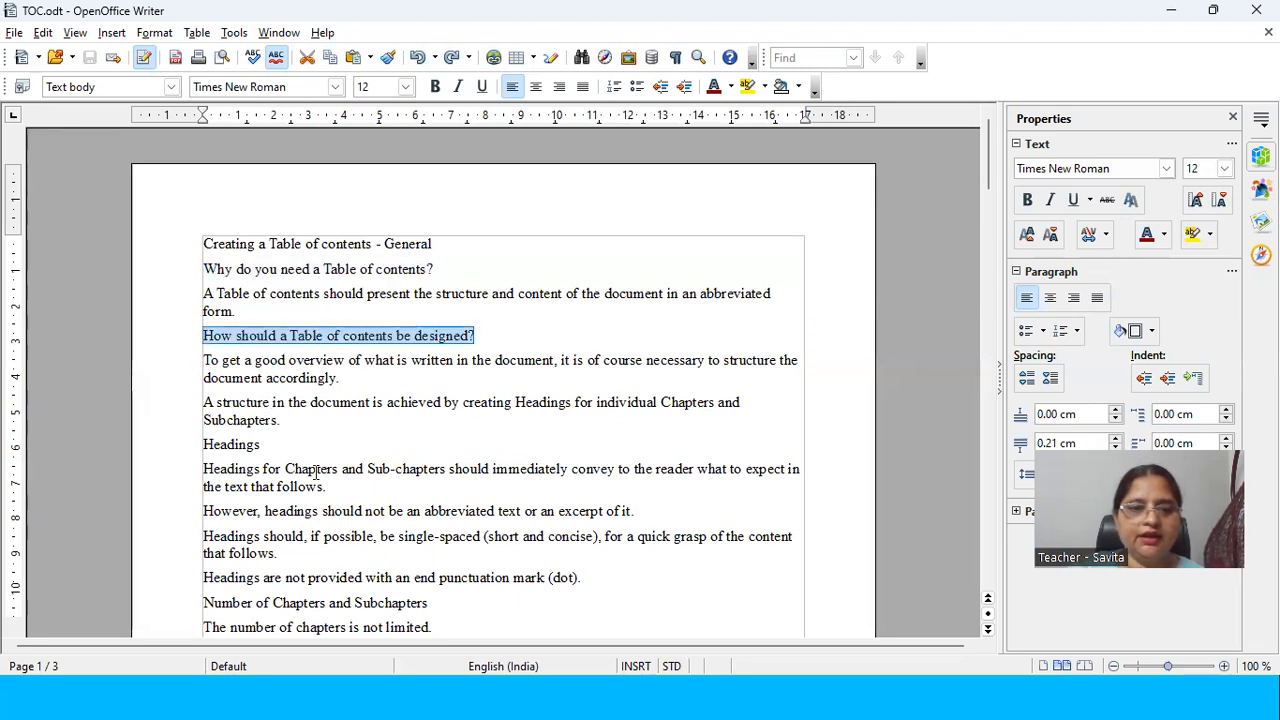
{"action": "scroll", "coordinate": [314, 470], "scroll_direction": "down", "scroll_amount": 2}
{"action": "scroll", "coordinate": [308, 468], "scroll_direction": "down", "scroll_amount": 5}
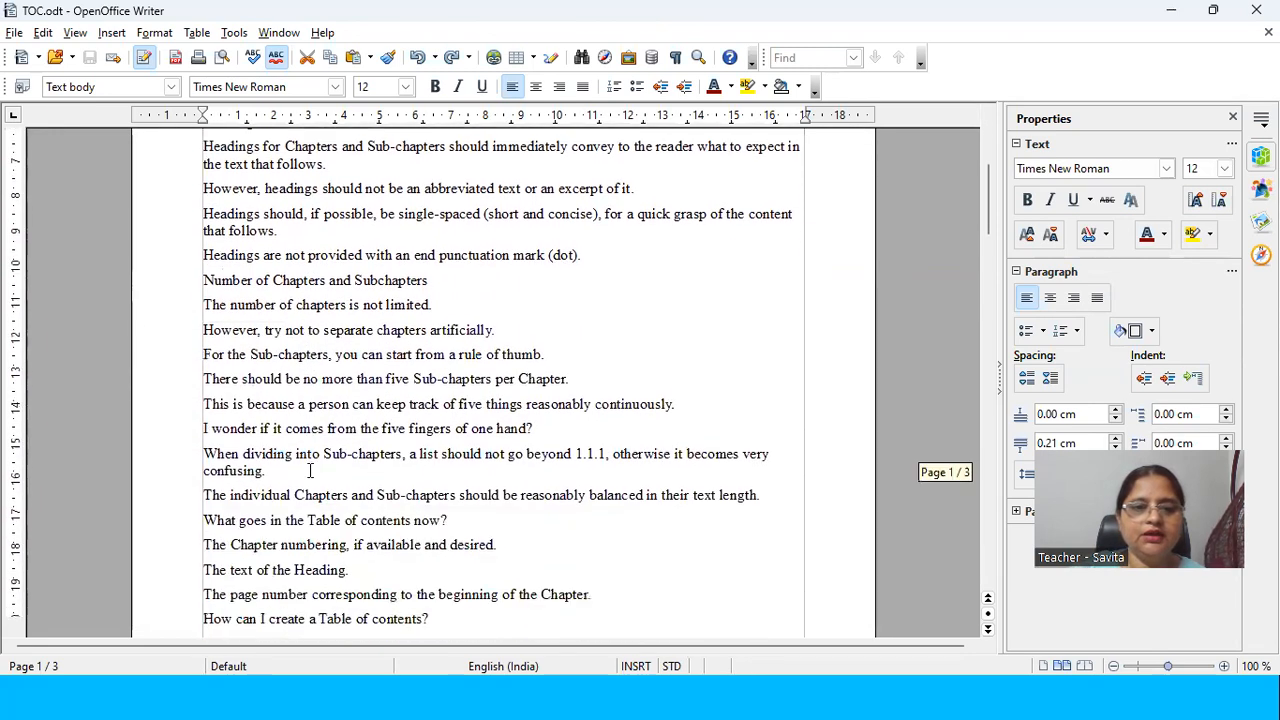
{"action": "scroll", "coordinate": [370, 467], "scroll_direction": "down", "scroll_amount": 4}
{"action": "scroll", "coordinate": [360, 464], "scroll_direction": "up", "scroll_amount": 11}
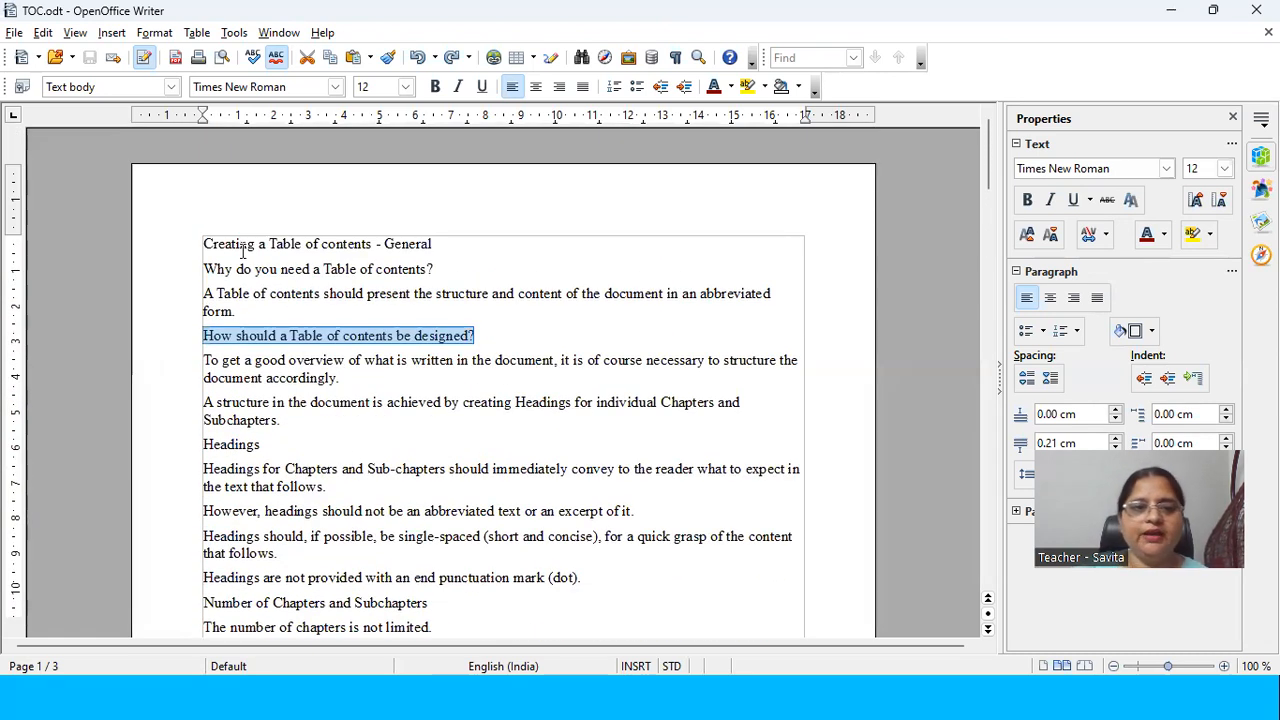
Step: Place the cursor at the very start of the document and open the Insert Index/Table dialog
{"action": "left_click", "coordinate": [207, 243]}
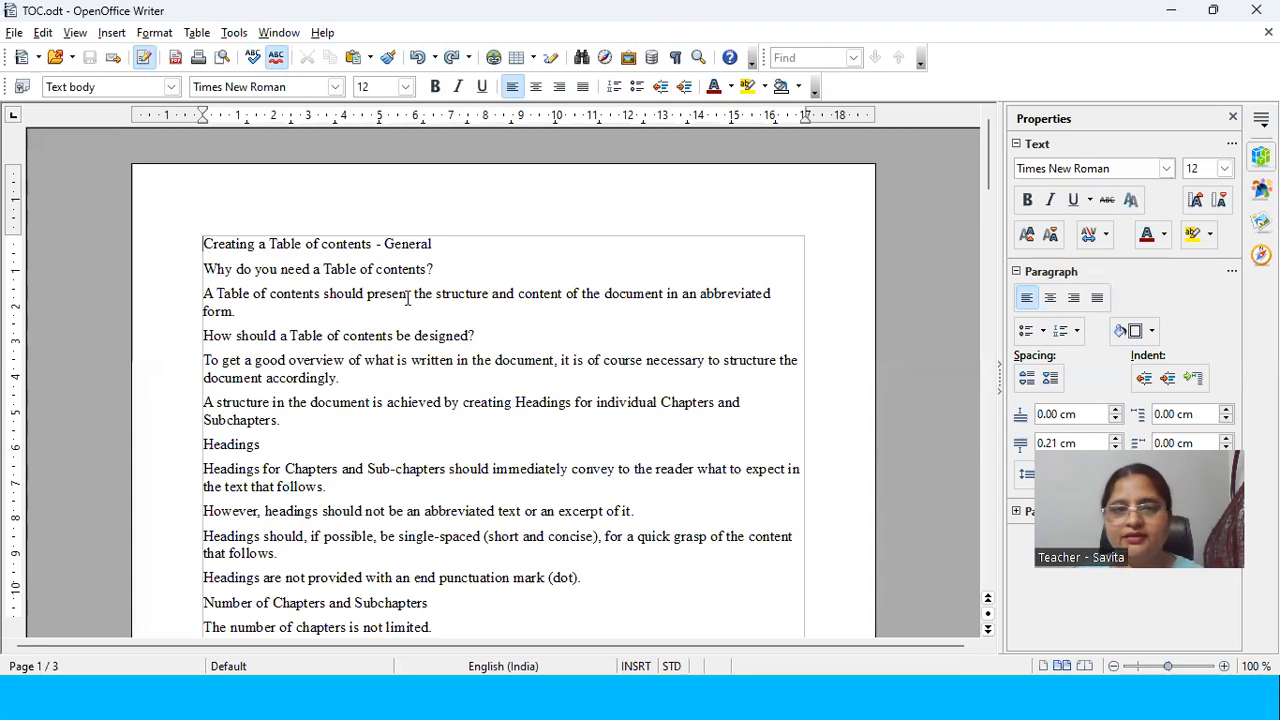
{"action": "left_click", "coordinate": [112, 33]}
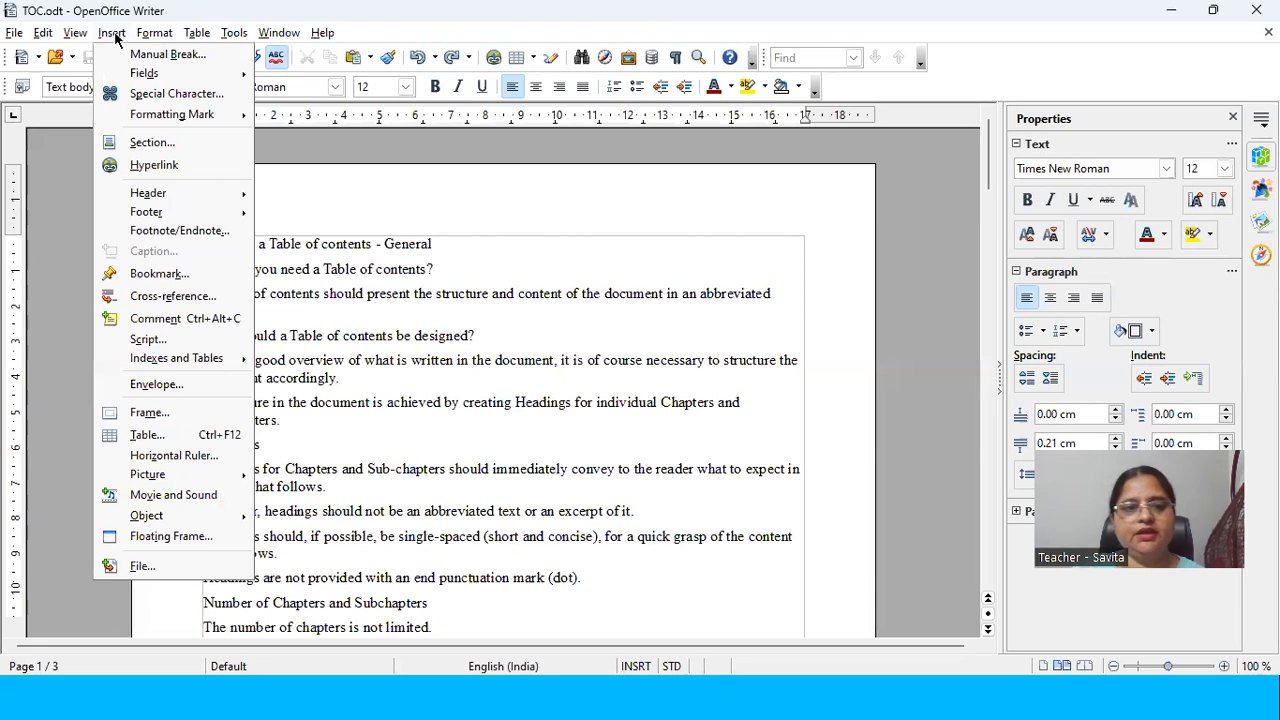
{"action": "mouse_move", "coordinate": [174, 366]}
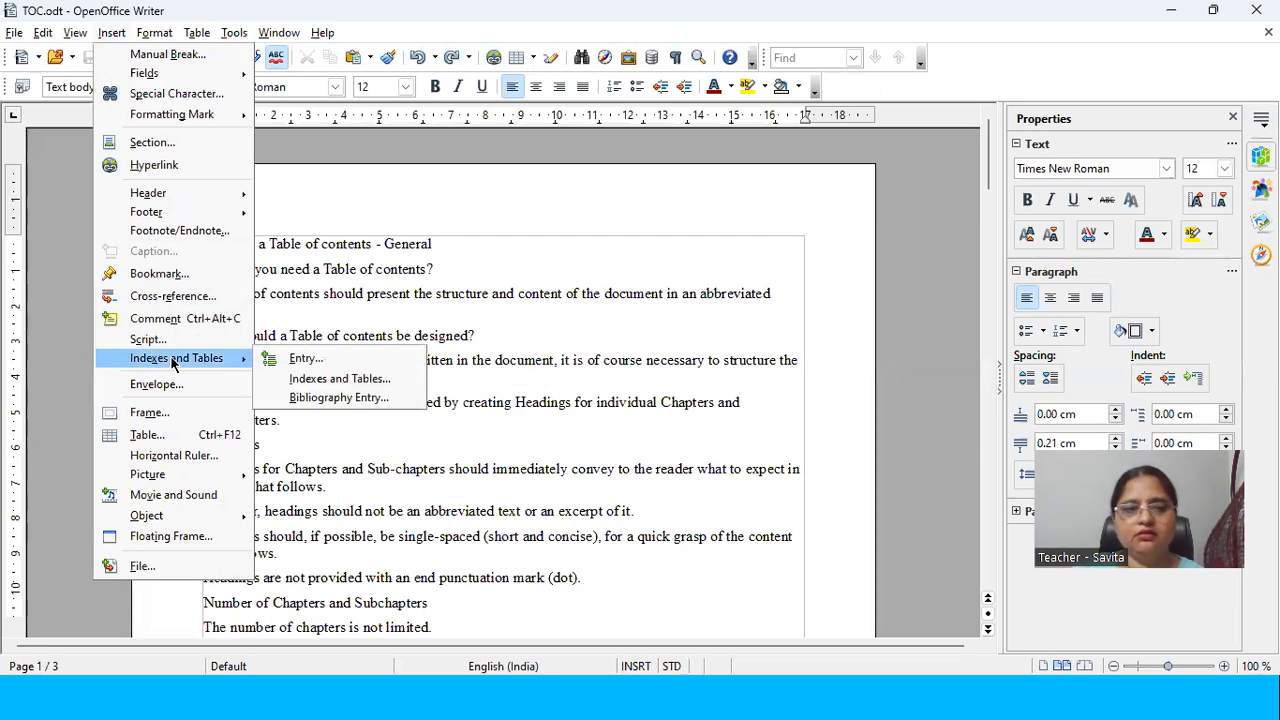
{"action": "left_click", "coordinate": [293, 379]}
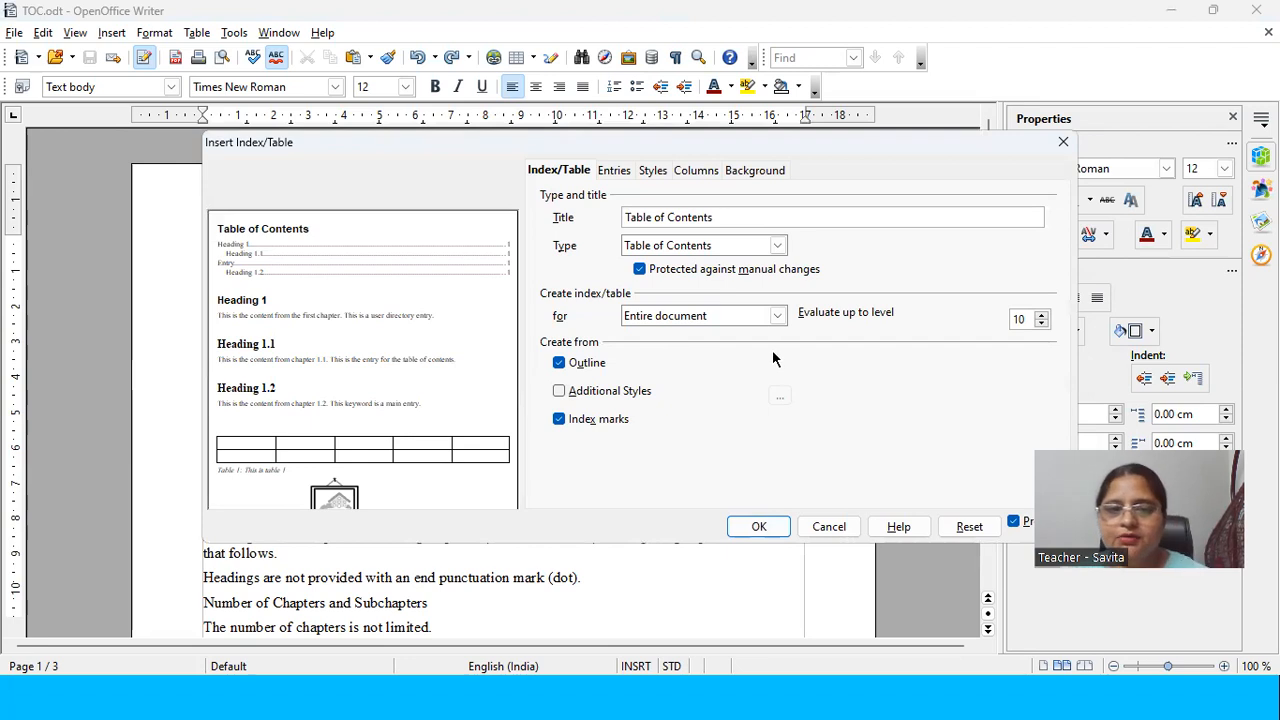
Step: Set the title of the index to "My Topics"
{"action": "left_click_drag", "start_coordinate": [725, 217], "coordinate": [581, 240]}
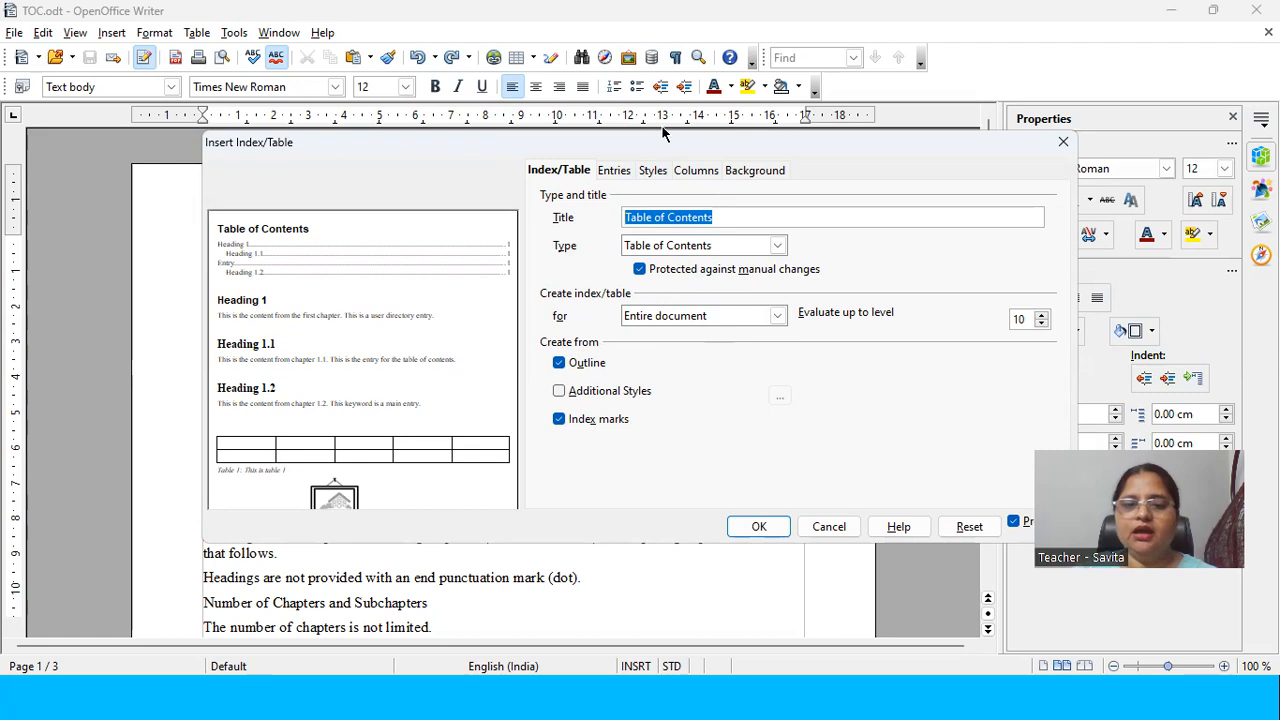
{"action": "key", "text": "BackSpace"}
{"action": "type", "text": "Index"}
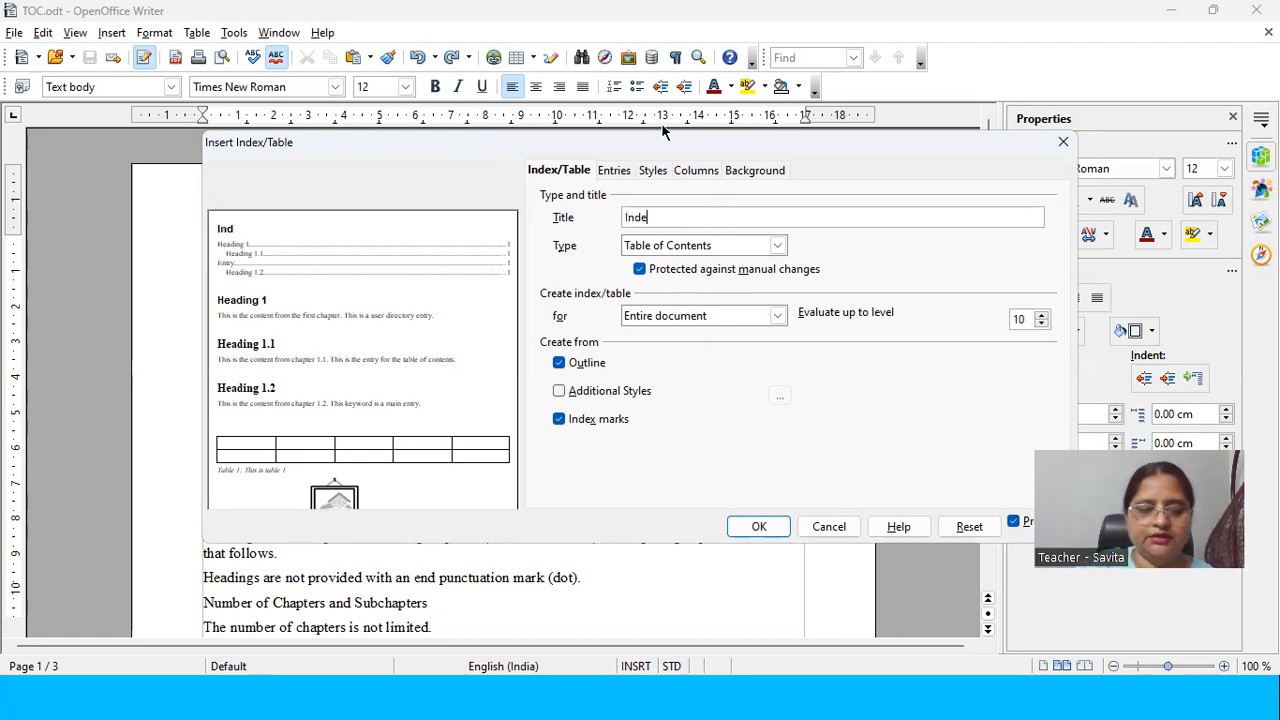
{"action": "key", "text": "BackSpace"}
{"action": "key", "text": "BackSpace"}
{"action": "key", "text": "BackSpace"}
{"action": "key", "text": "BackSpace"}
{"action": "key", "text": "BackSpace"}
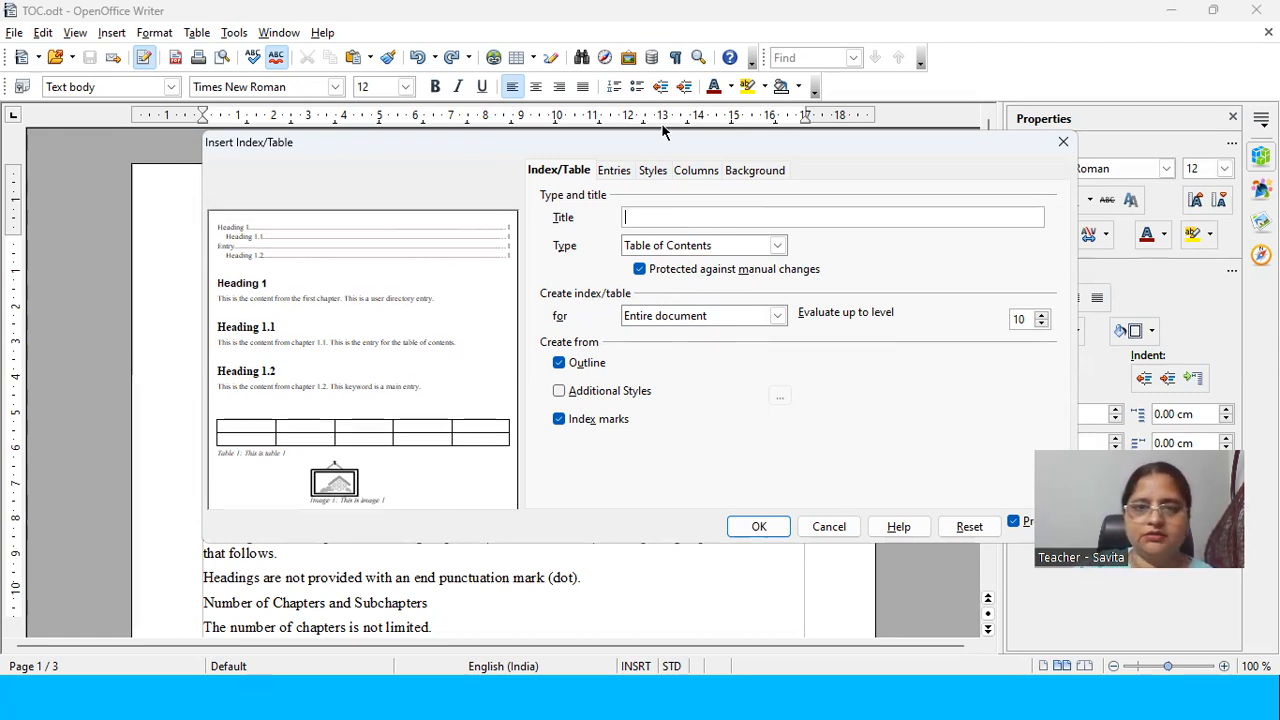
{"action": "type", "text": "My "}
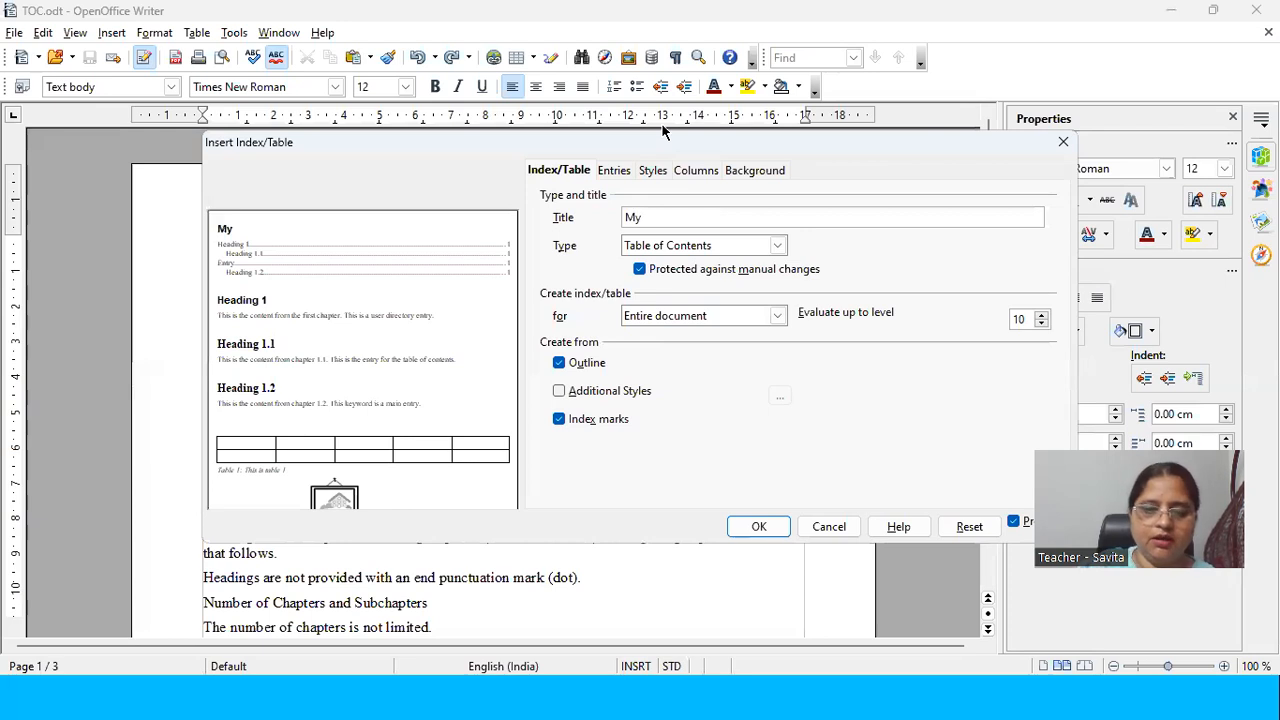
{"action": "type", "text": "Topics"}
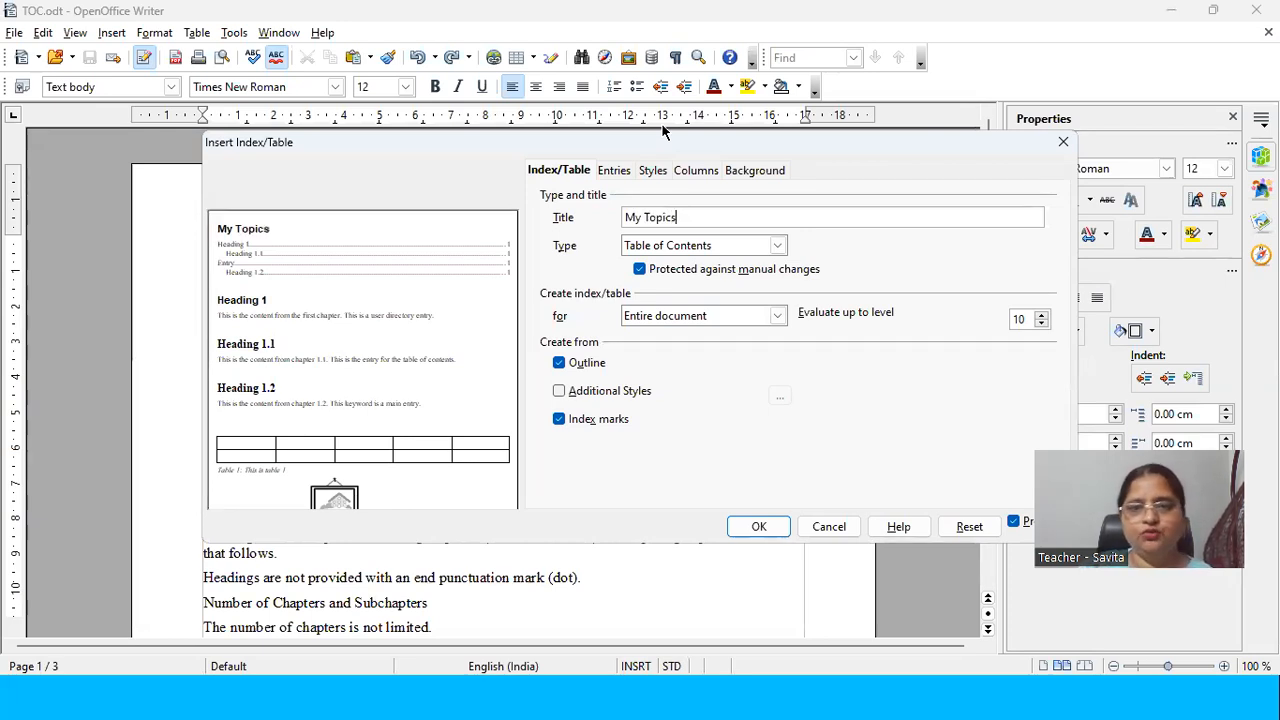
Step: Choose Table of Contents as the index type and insert it at the start of the document
{"action": "left_click", "coordinate": [678, 246]}
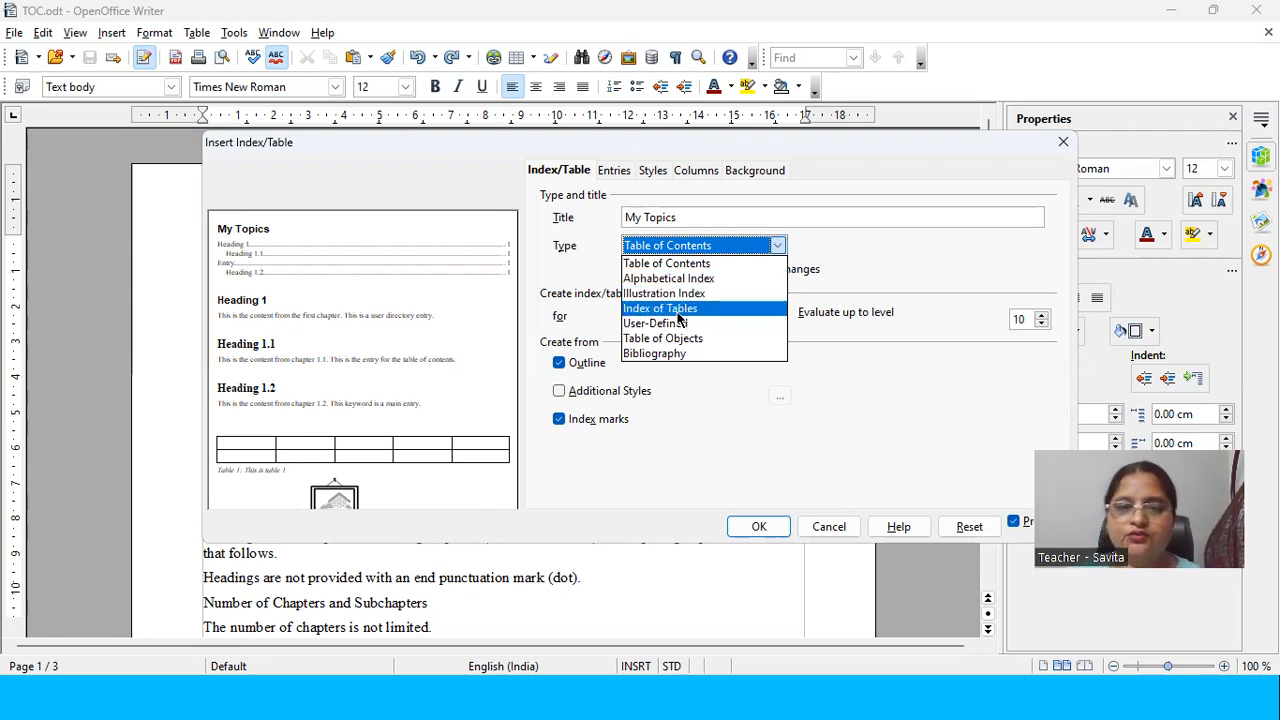
{"action": "left_click", "coordinate": [735, 262]}
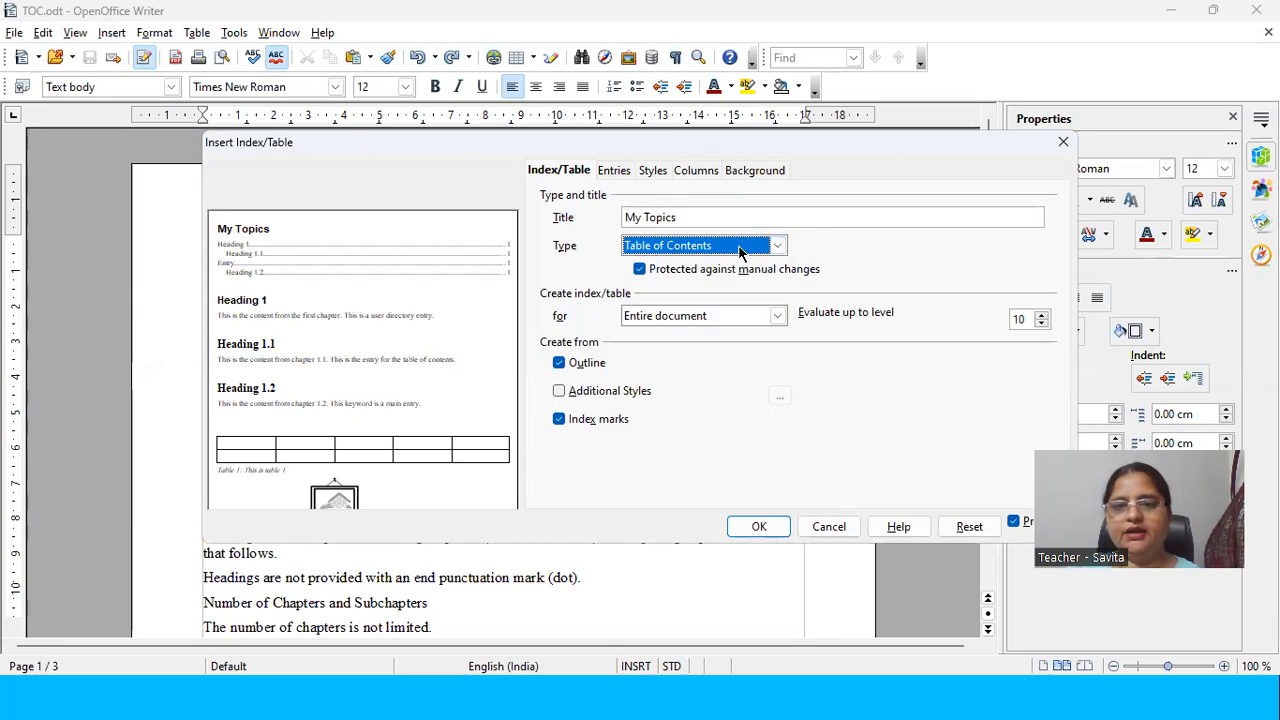
{"action": "left_click", "coordinate": [674, 217]}
{"action": "left_click_drag", "start_coordinate": [676, 217], "coordinate": [622, 218]}
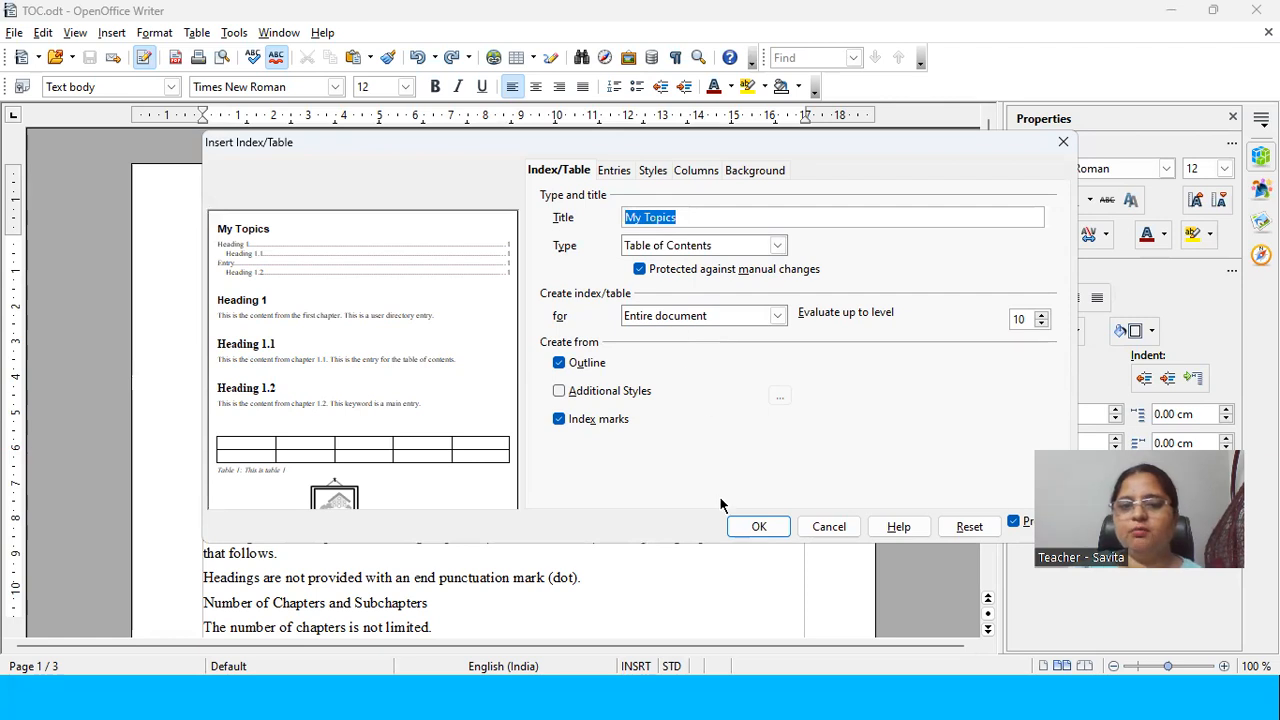
{"action": "left_click", "coordinate": [738, 526]}
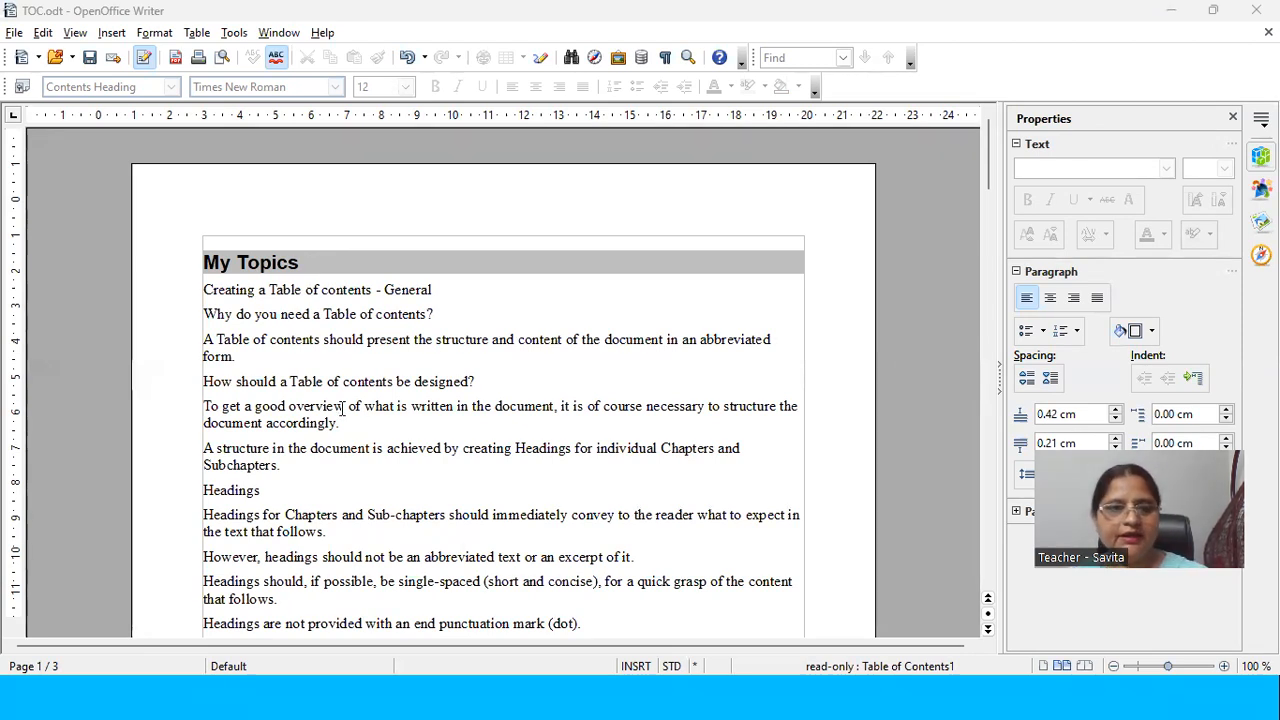
Step: Undo the inserted table of contents and consult the slide on table of contents design in the PowerPoint slide show
{"action": "left_click", "coordinate": [387, 380]}
{"action": "key", "text": "ctrl+z"}
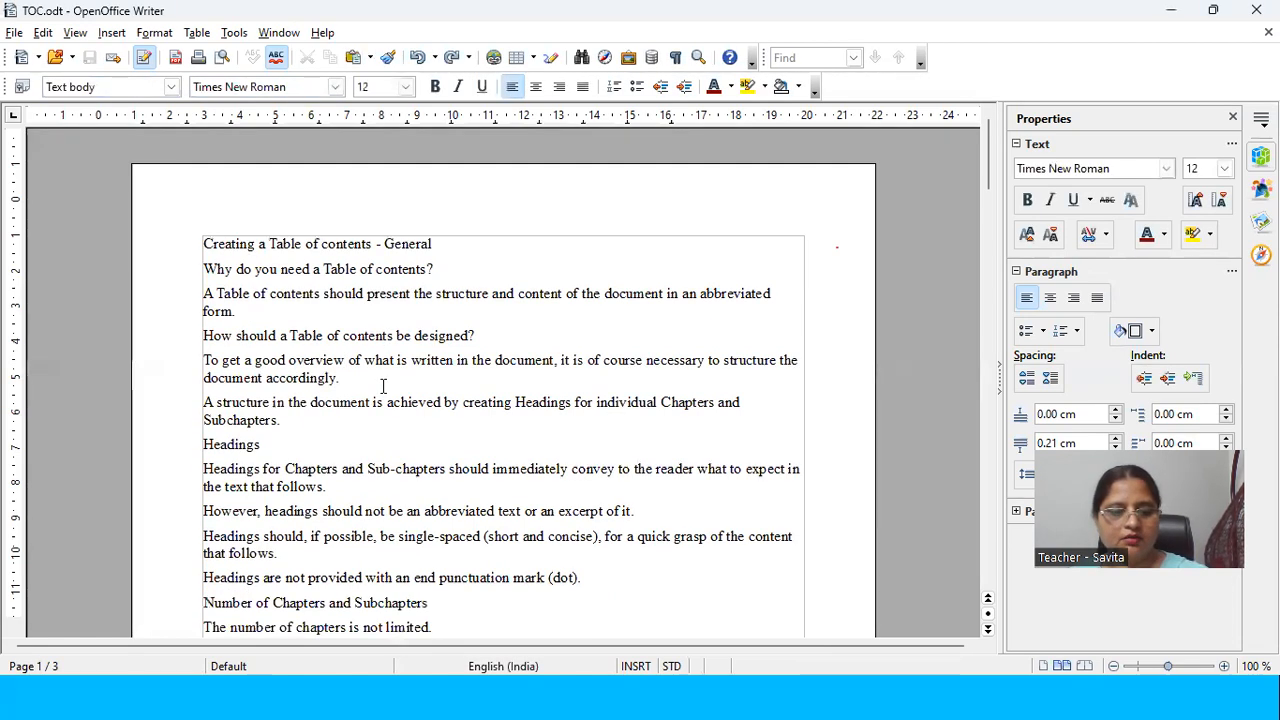
{"action": "key", "text": "alt+Tab"}
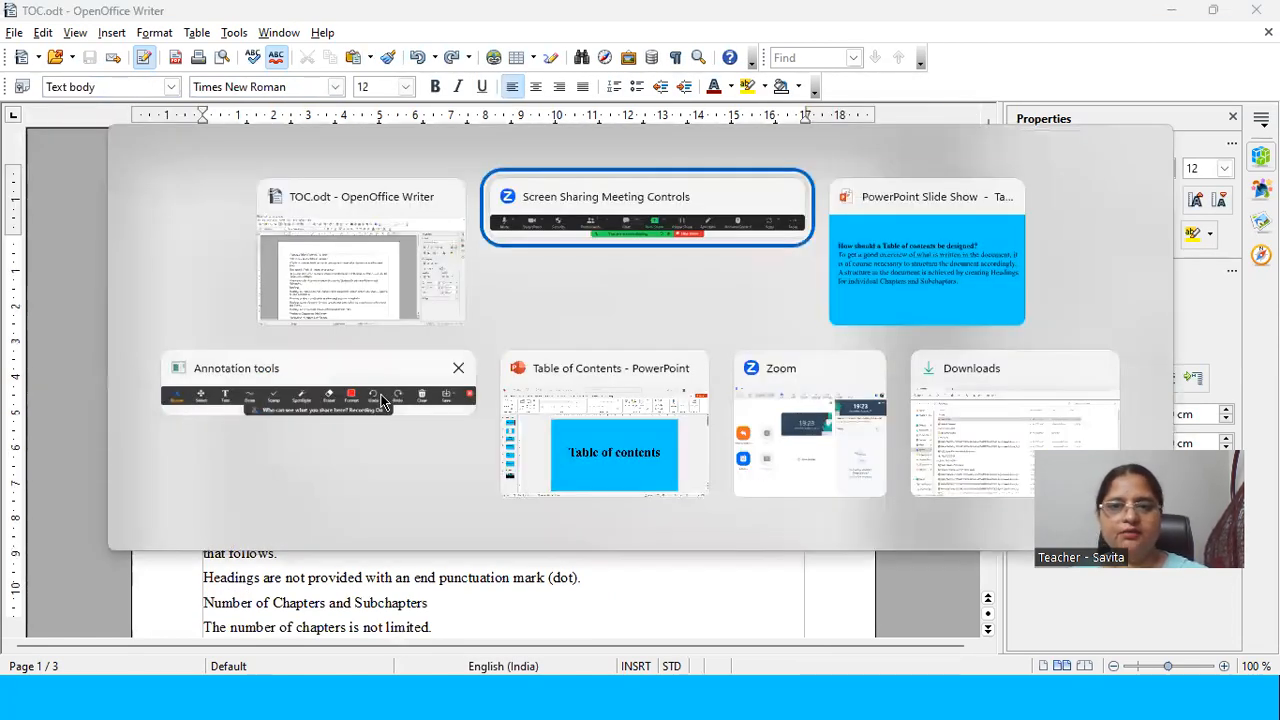
{"action": "key", "text": "alt+Tab"}
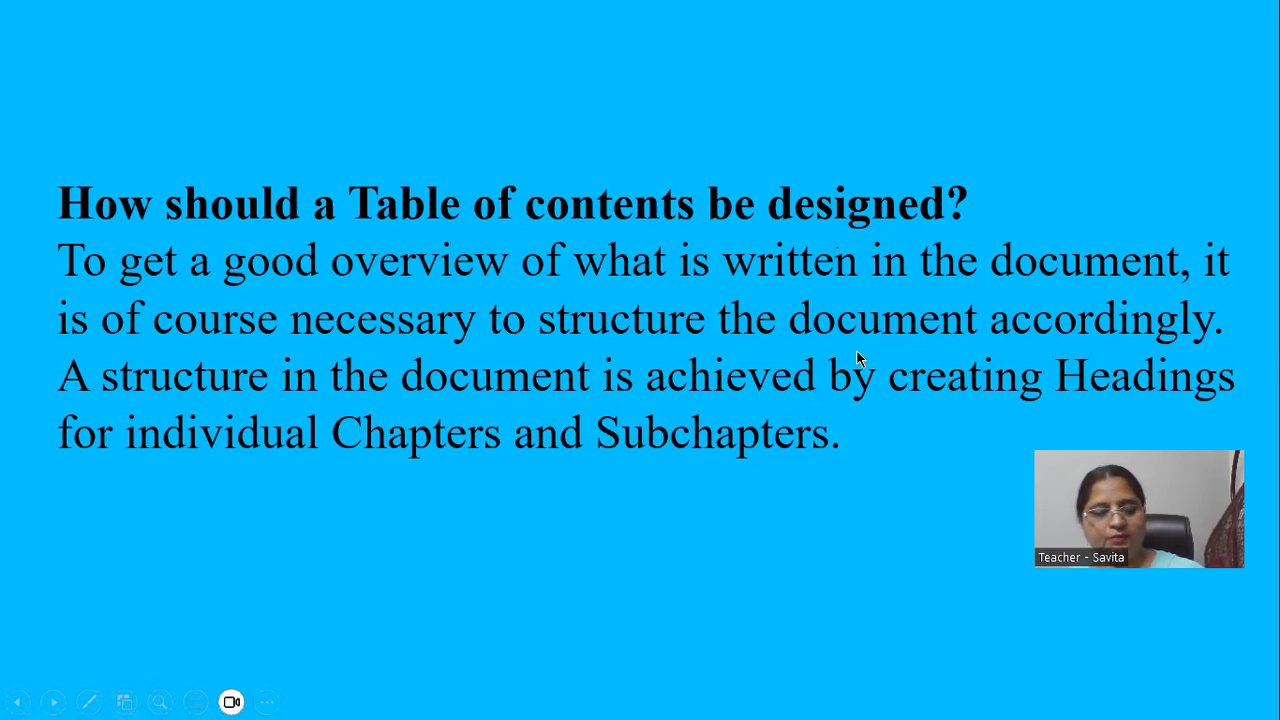
{"action": "key", "text": "alt+Tab"}
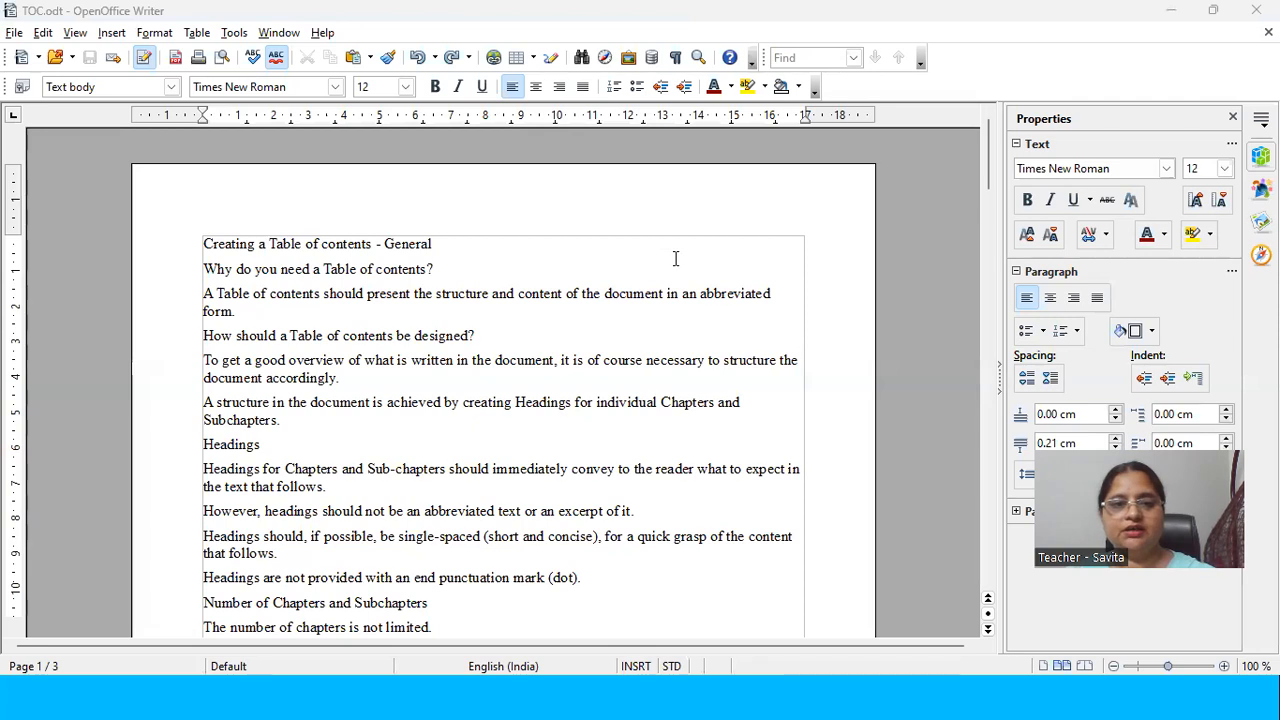
Step: Clear the document back to an empty page and redo the edit that restores the text with its heading formatting
{"action": "left_click", "coordinate": [437, 248]}
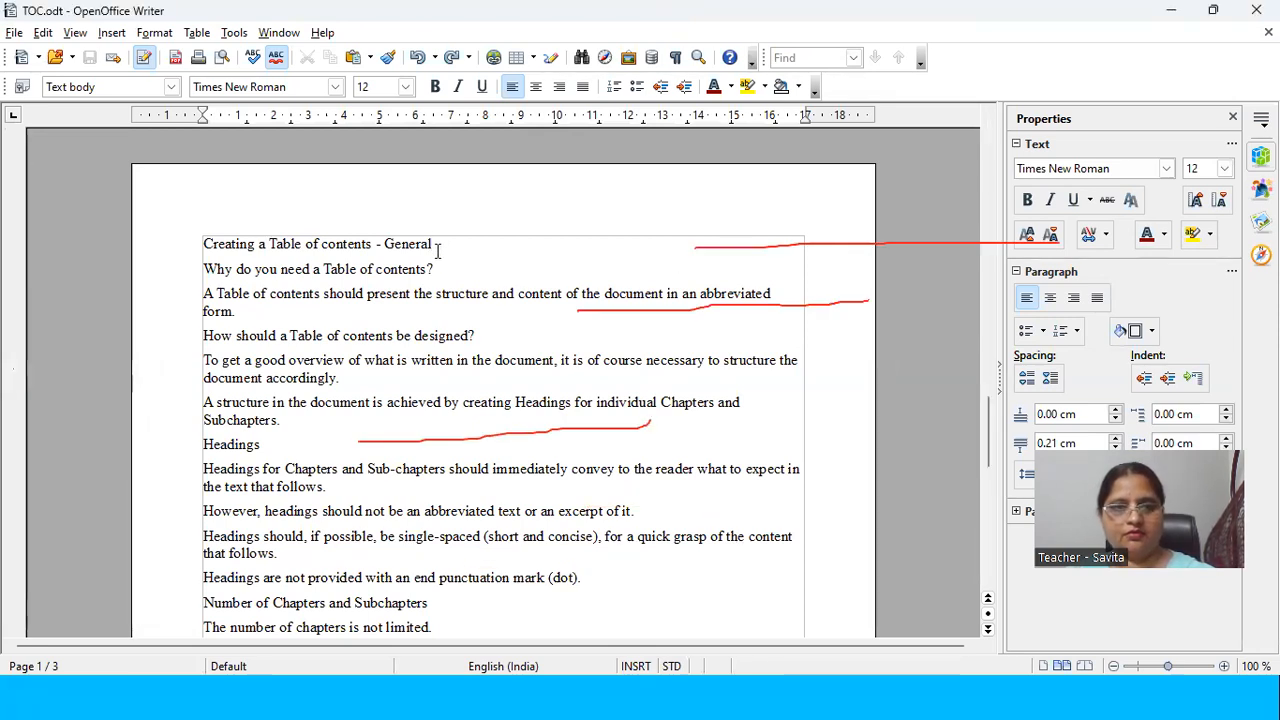
{"action": "key", "text": "ctrl+a"}
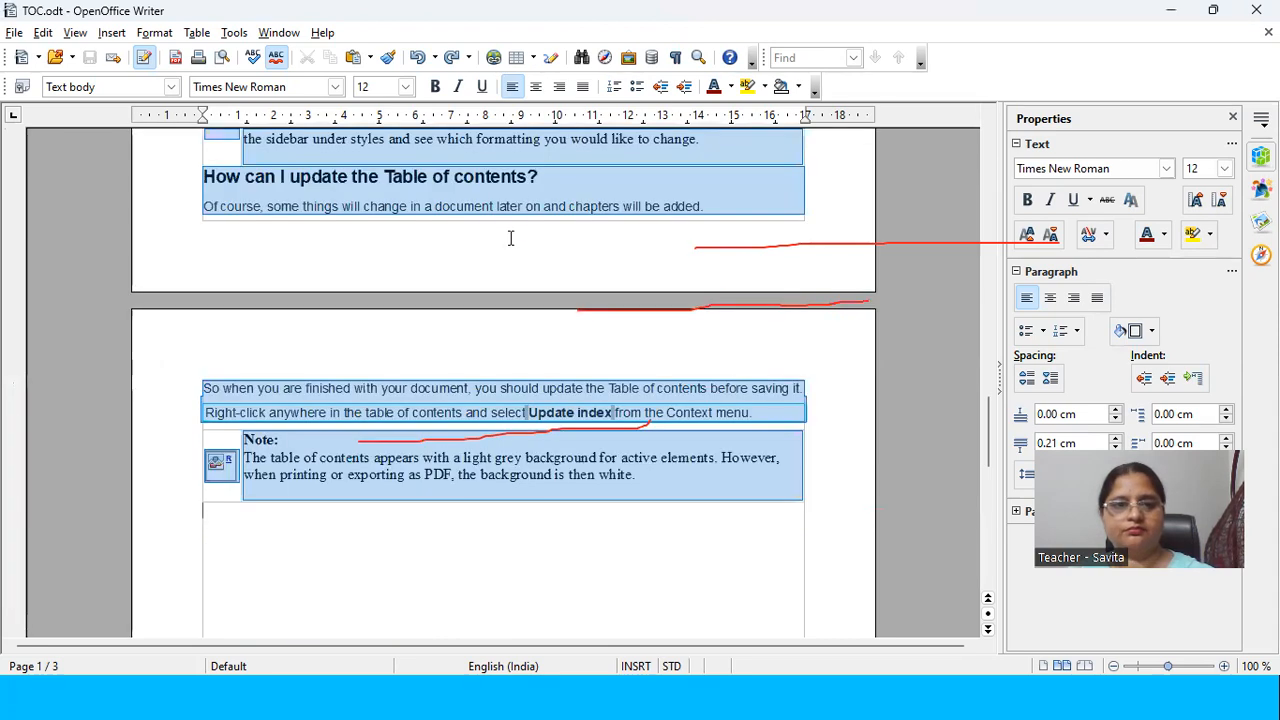
{"action": "key", "text": "Delete"}
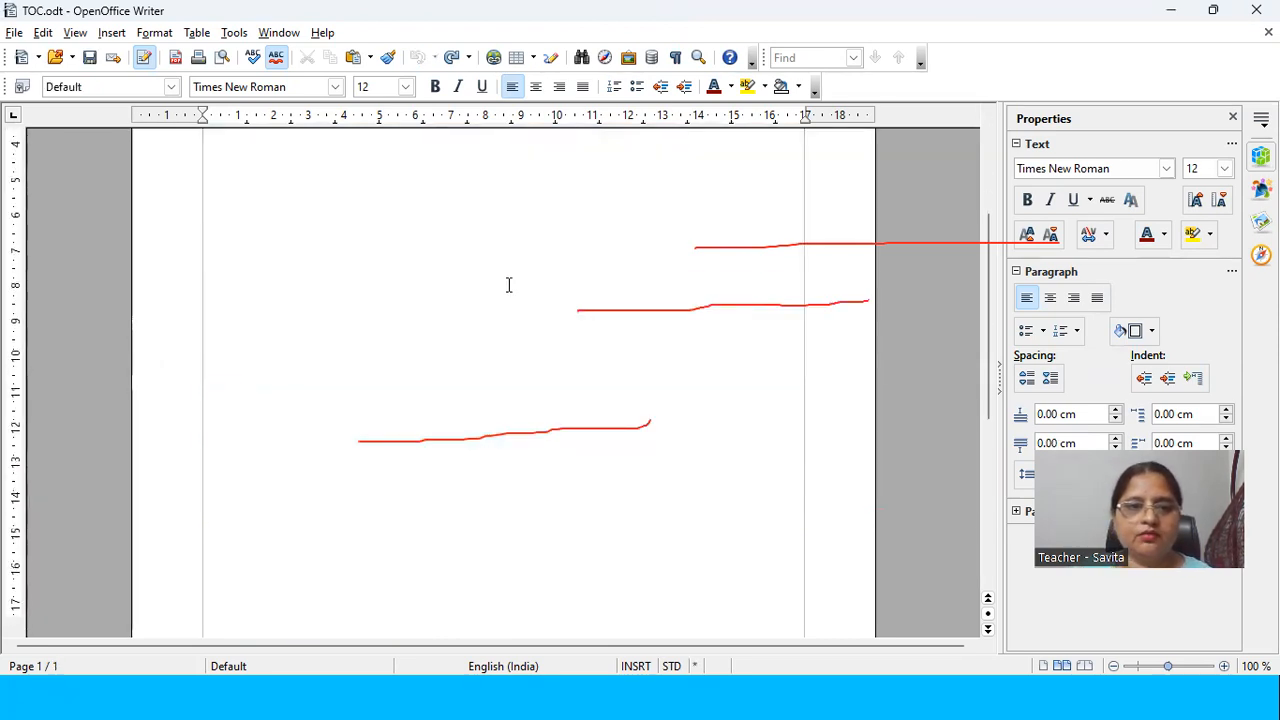
{"action": "scroll", "coordinate": [510, 285], "scroll_direction": "down", "scroll_amount": 8}
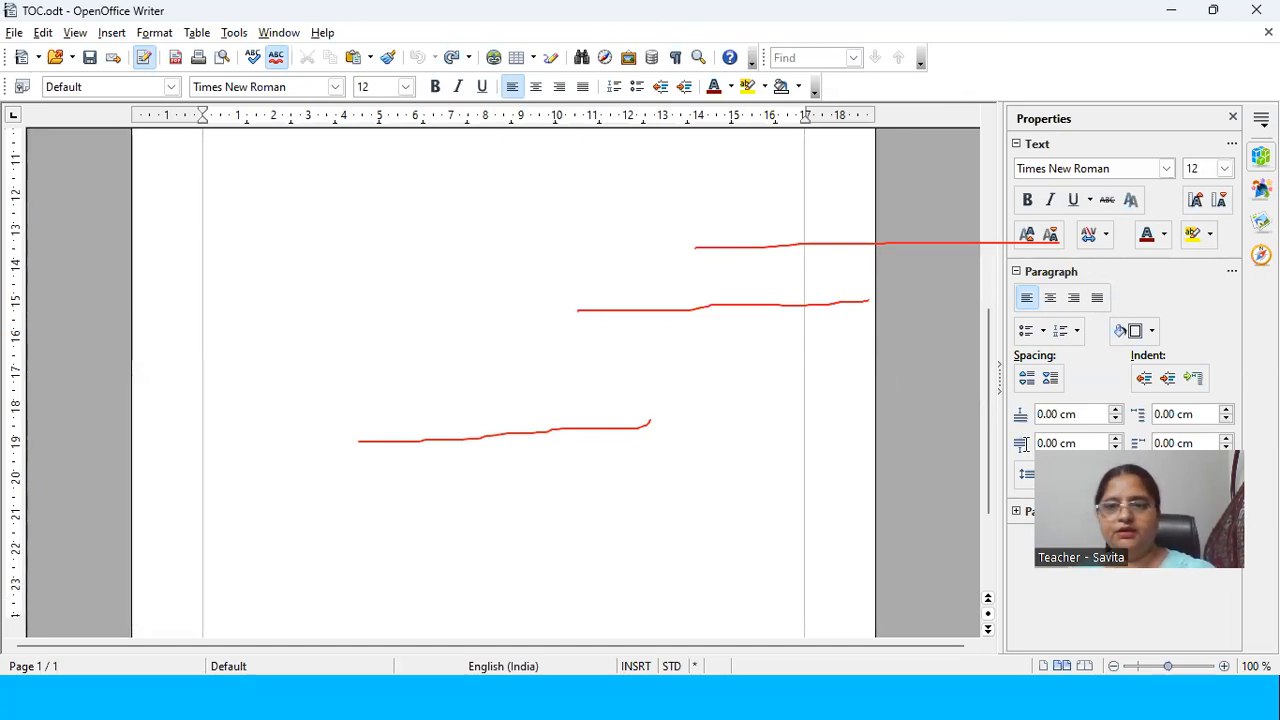
{"action": "key", "text": "ctrl+y"}
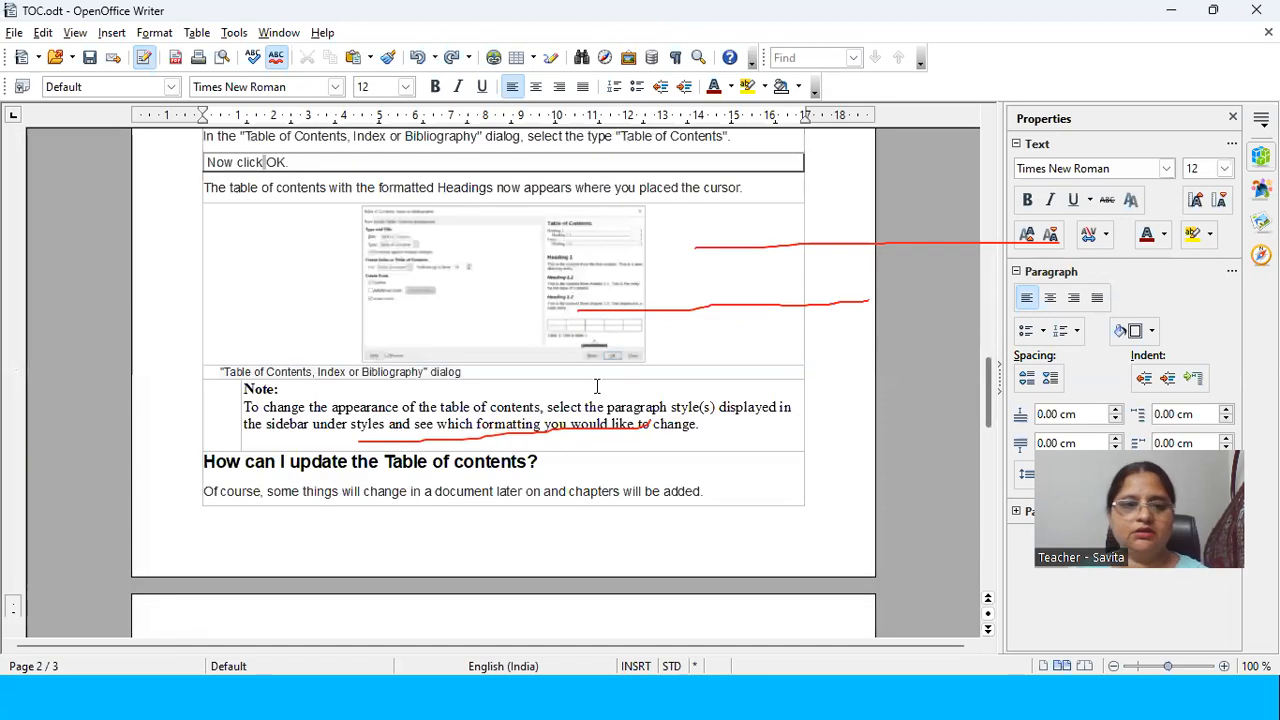
{"action": "scroll", "coordinate": [548, 379], "scroll_direction": "up", "scroll_amount": 3}
{"action": "scroll", "coordinate": [548, 379], "scroll_direction": "up", "scroll_amount": 10}
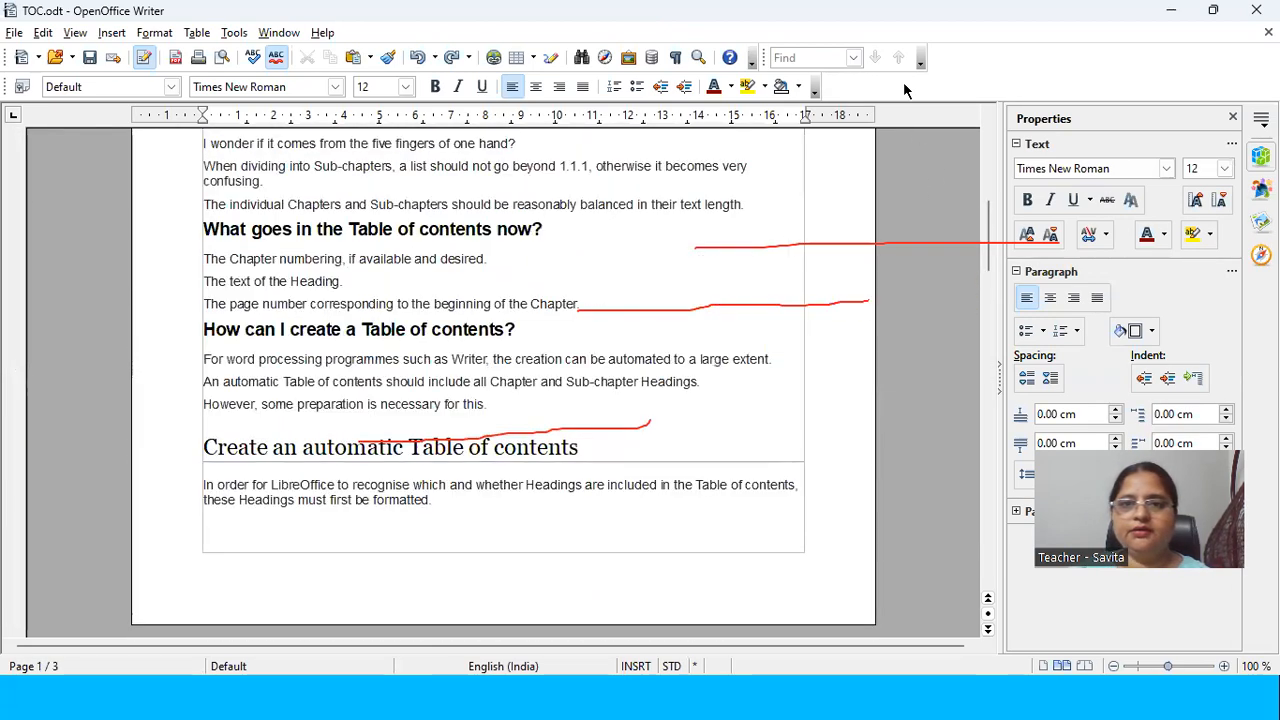
Step: Delete the text of the title line "Creating a Table of contents - General" and undo the deletion
{"action": "scroll", "coordinate": [560, 303], "scroll_direction": "up", "scroll_amount": 10}
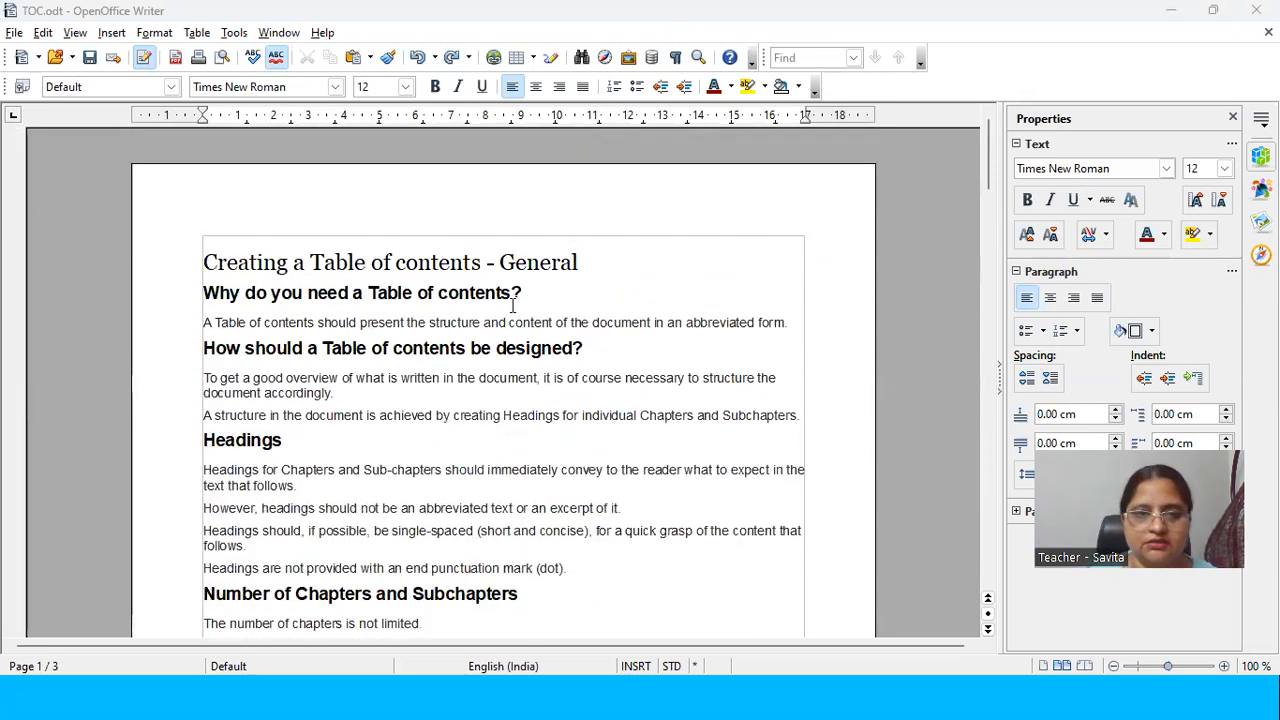
{"action": "left_click", "coordinate": [592, 266]}
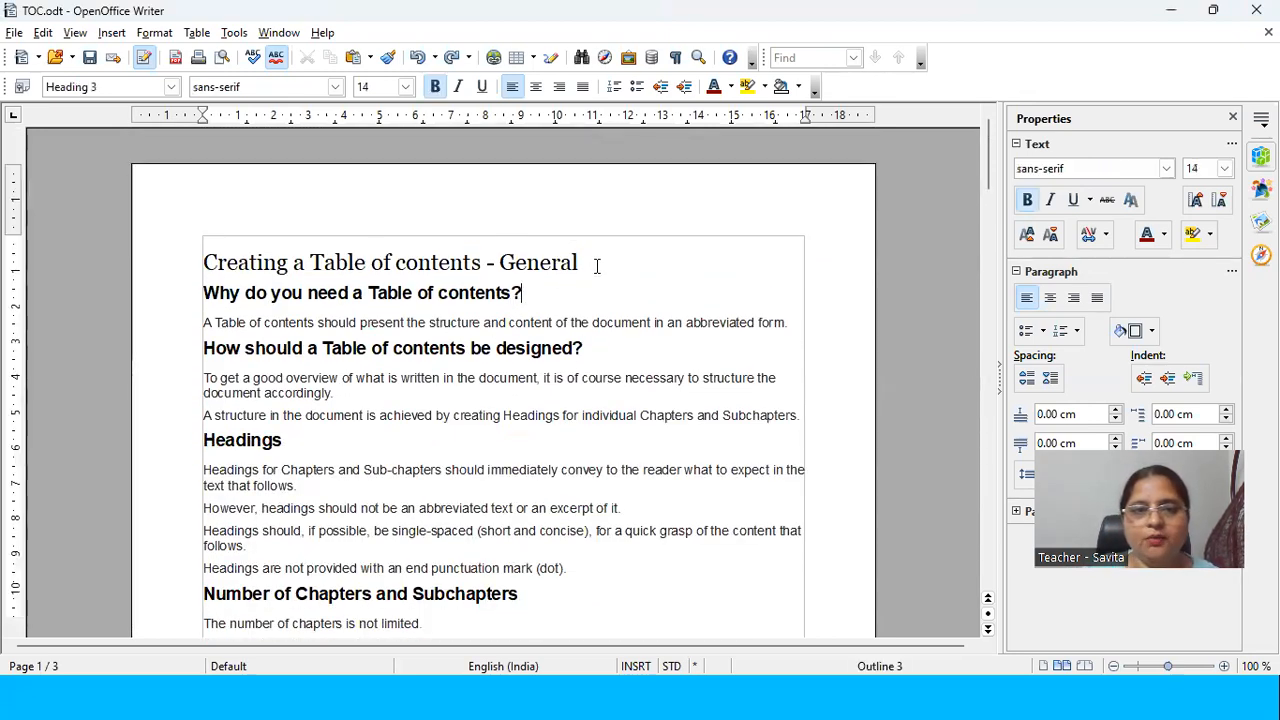
{"action": "left_click_drag", "start_coordinate": [588, 262], "coordinate": [295, 165]}
{"action": "key", "text": "Delete"}
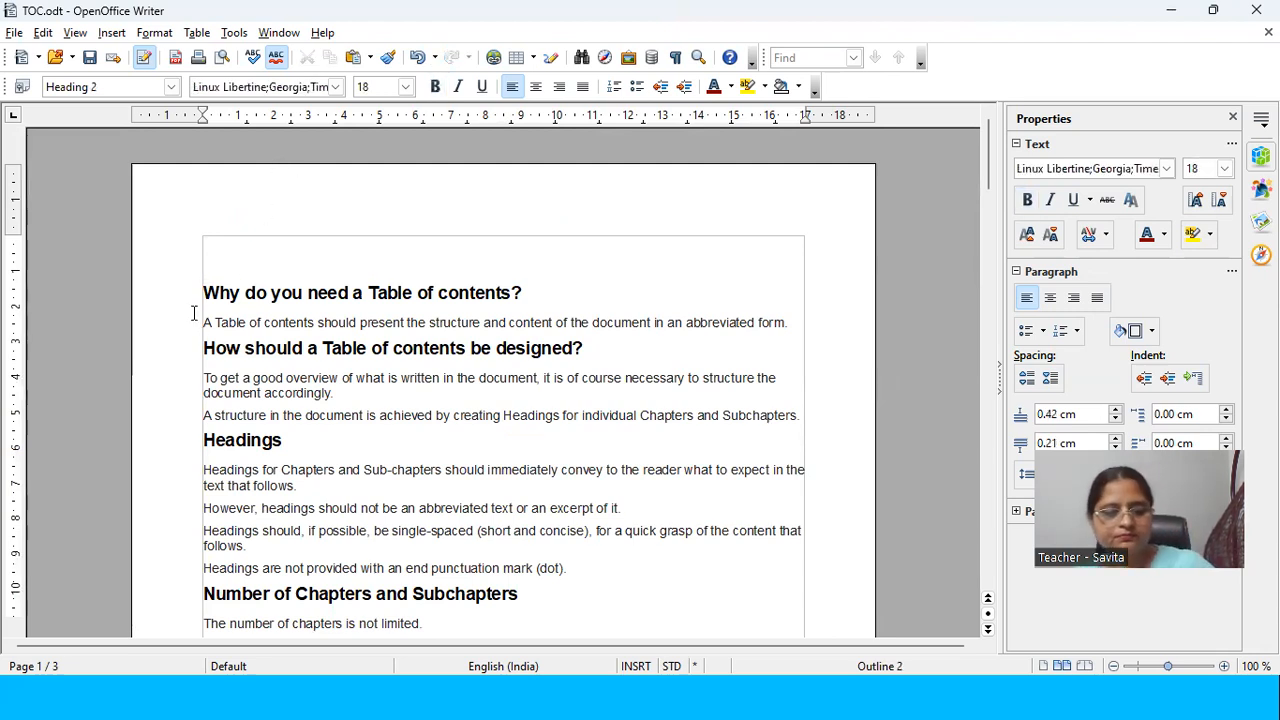
{"action": "key", "text": "ctrl+z"}
Step: Highlight the headings "Why do you need a Table of contents?", "How should a Table of contents be designed?" and "Headings" to examine their style
{"action": "left_click", "coordinate": [229, 294]}
{"action": "left_click_drag", "start_coordinate": [229, 294], "coordinate": [522, 294]}
{"action": "left_click_drag", "start_coordinate": [214, 350], "coordinate": [494, 350]}
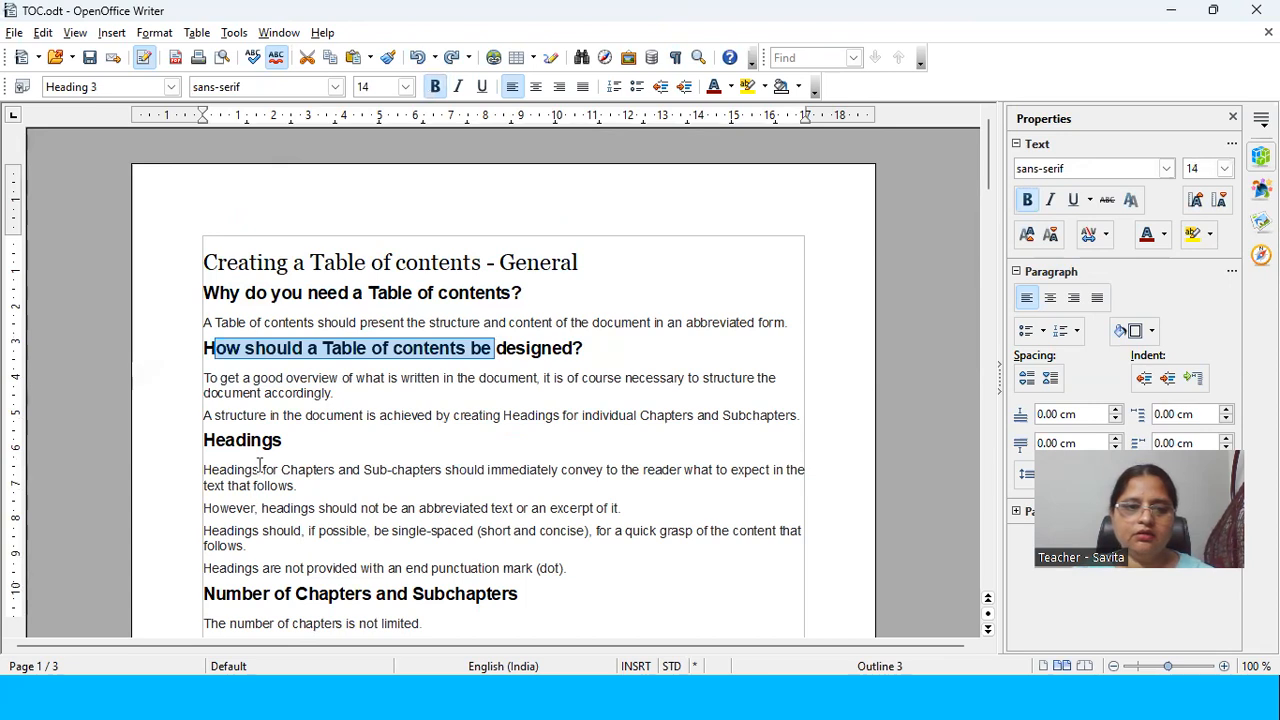
{"action": "left_click_drag", "start_coordinate": [276, 443], "coordinate": [214, 455]}
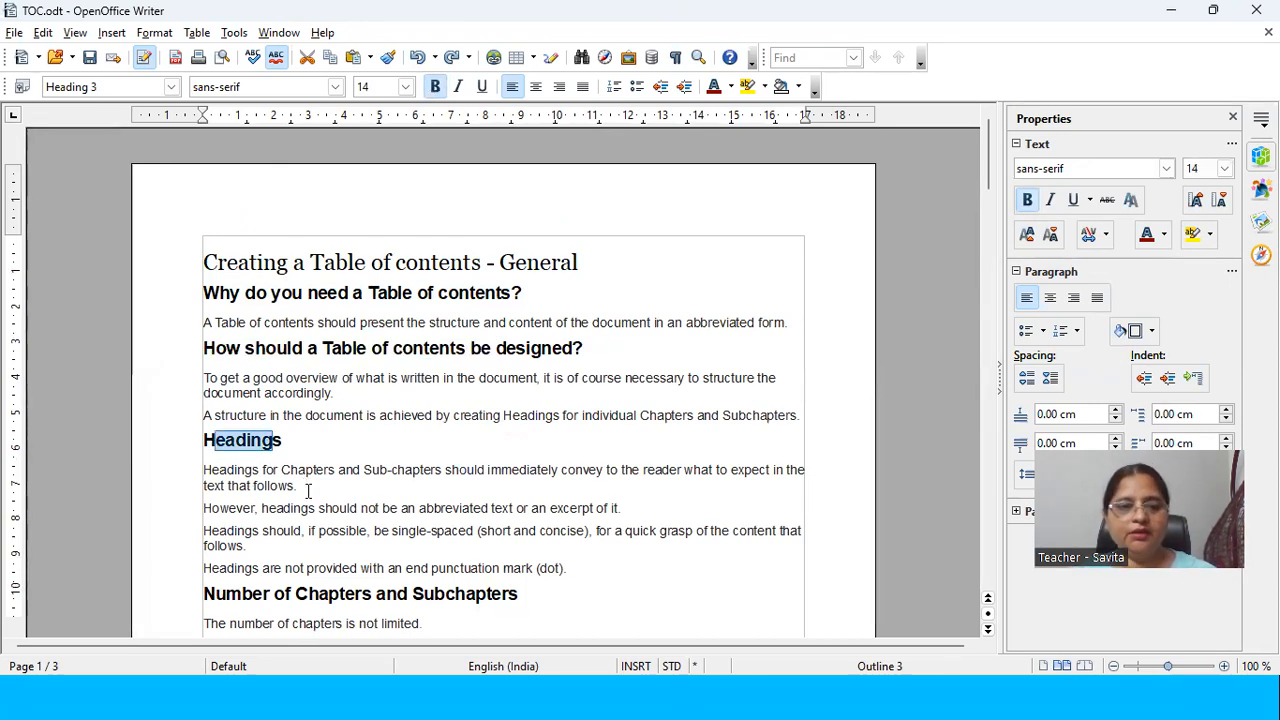
{"action": "left_click", "coordinate": [305, 484]}
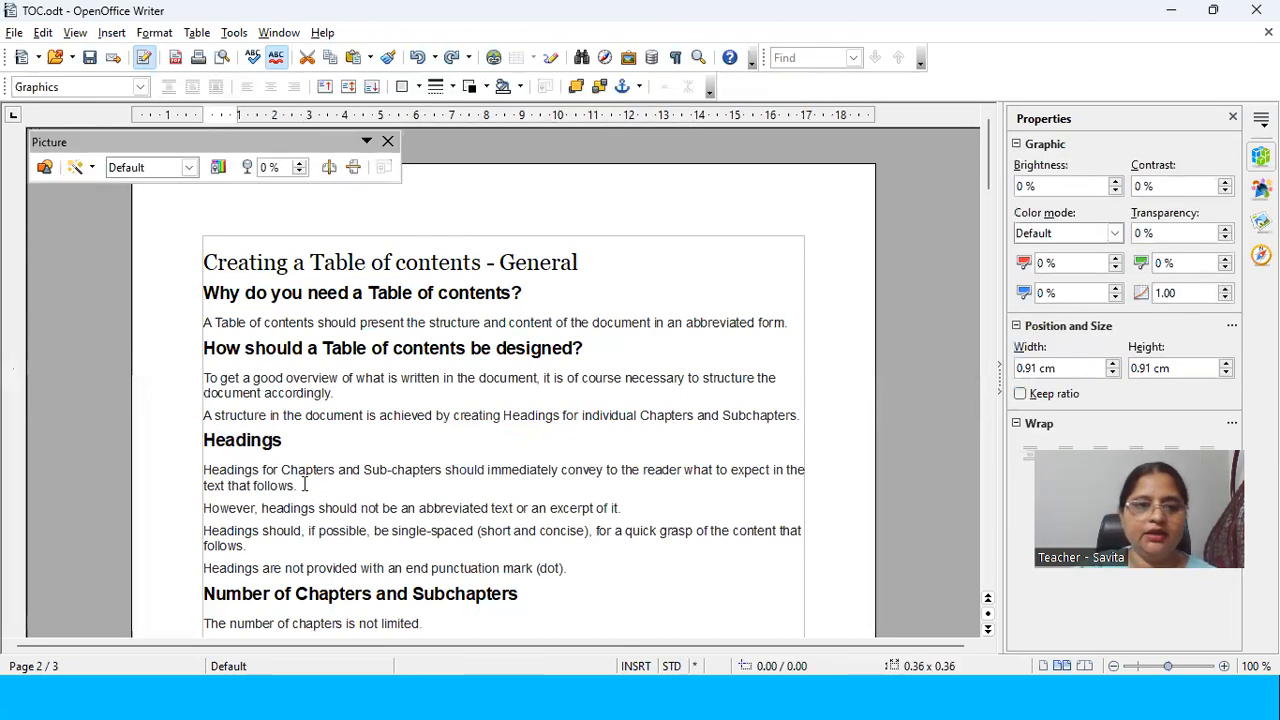
Step: Reapply the removal of the title text and set the entire document to the Text body paragraph style
{"action": "key", "text": "ctrl+z"}
{"action": "key", "text": "ctrl+z"}
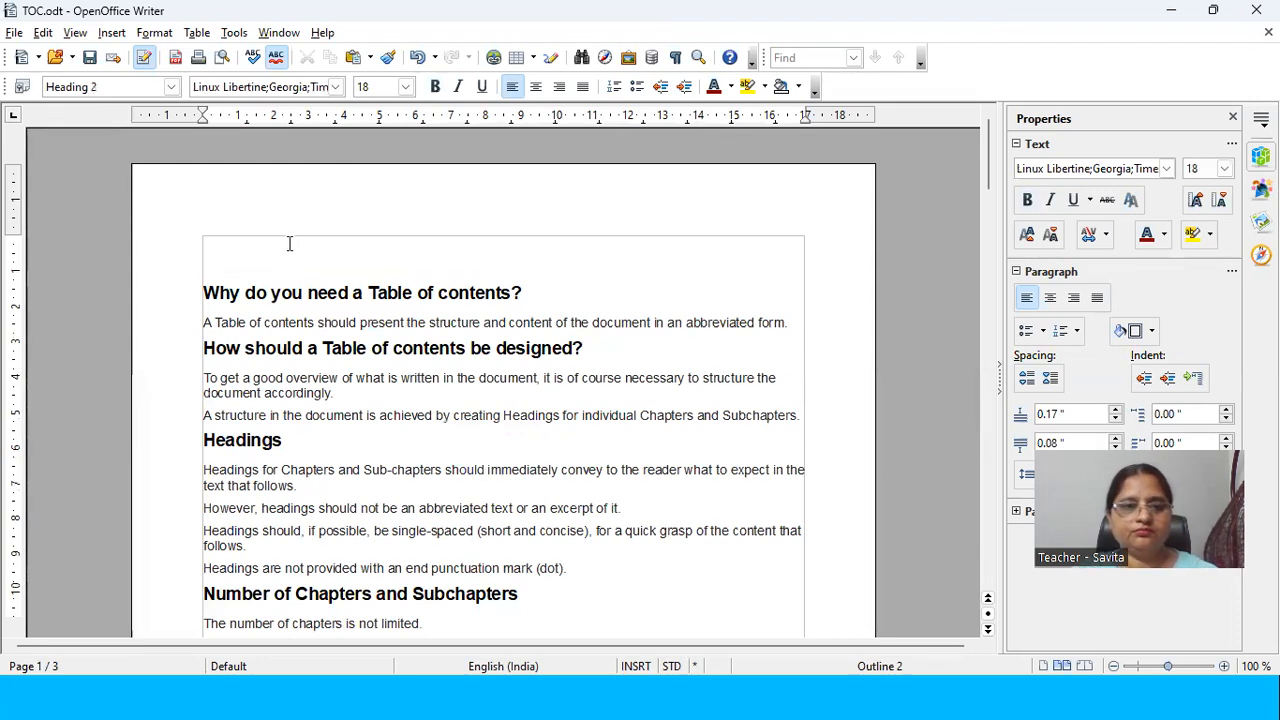
{"action": "key", "text": "ctrl+a"}
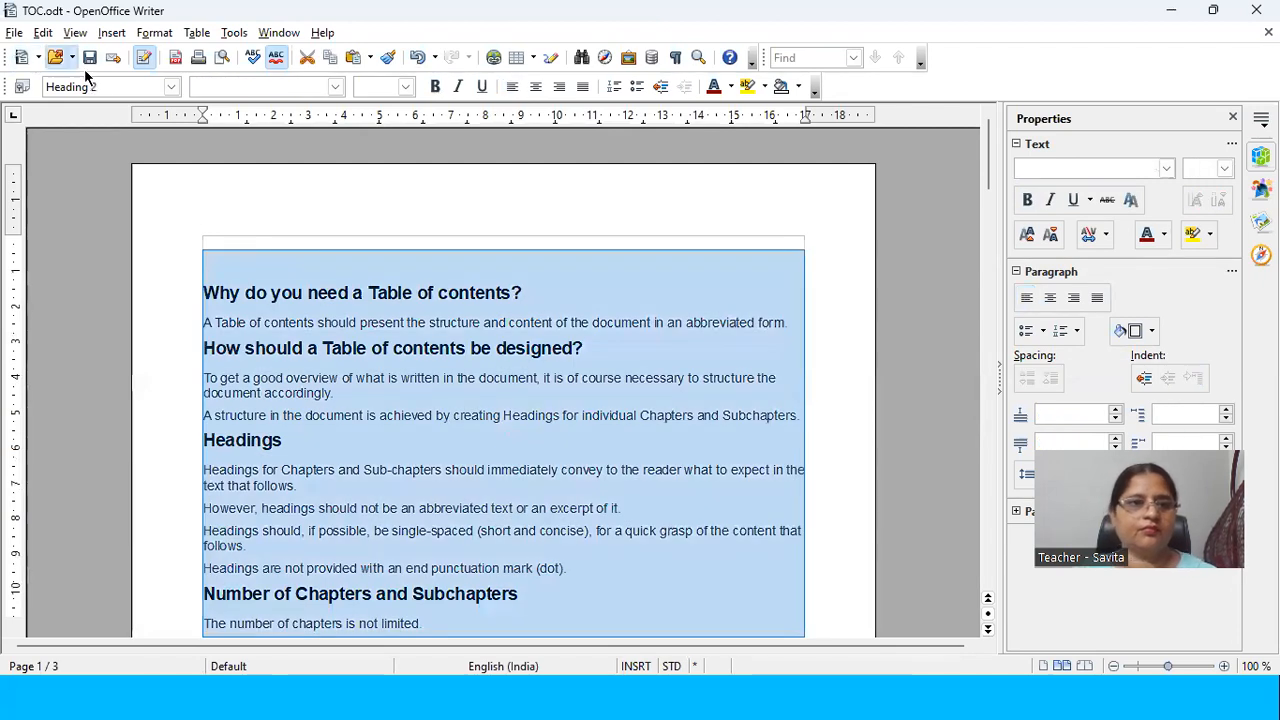
{"action": "left_click", "coordinate": [171, 87]}
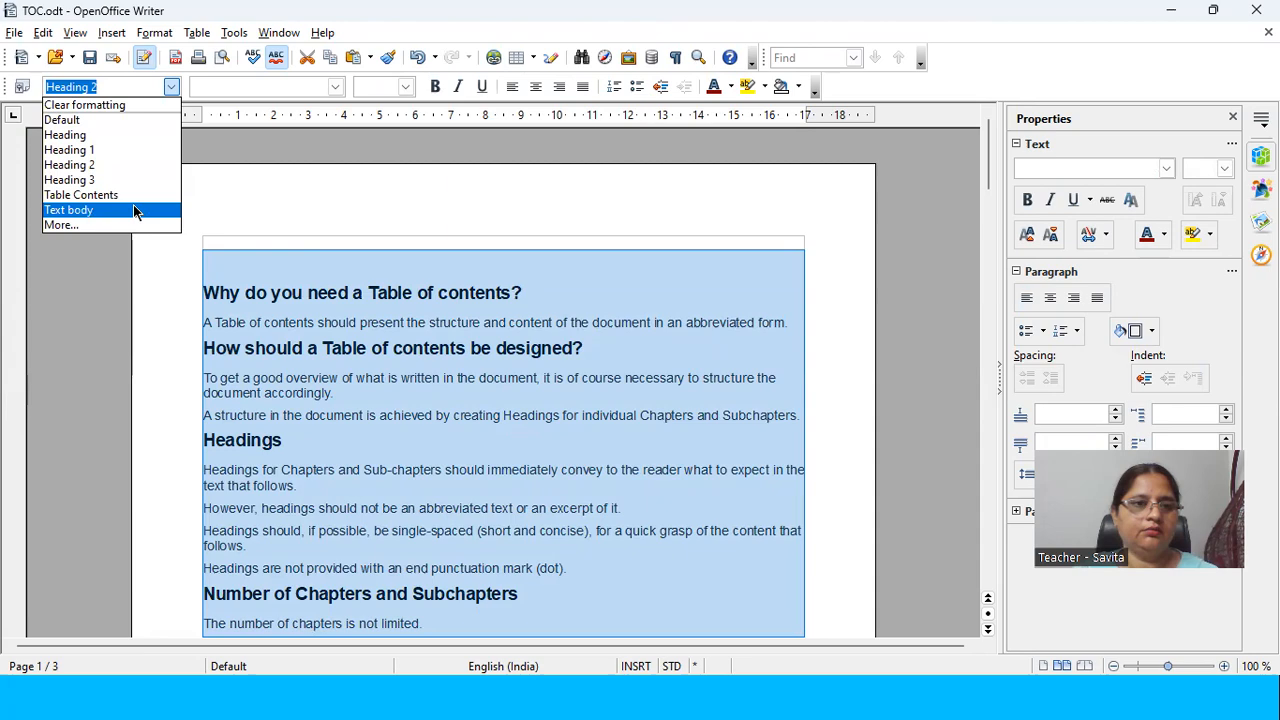
{"action": "left_click", "coordinate": [134, 211]}
{"action": "scroll", "coordinate": [300, 320], "scroll_direction": "up", "scroll_amount": 10}
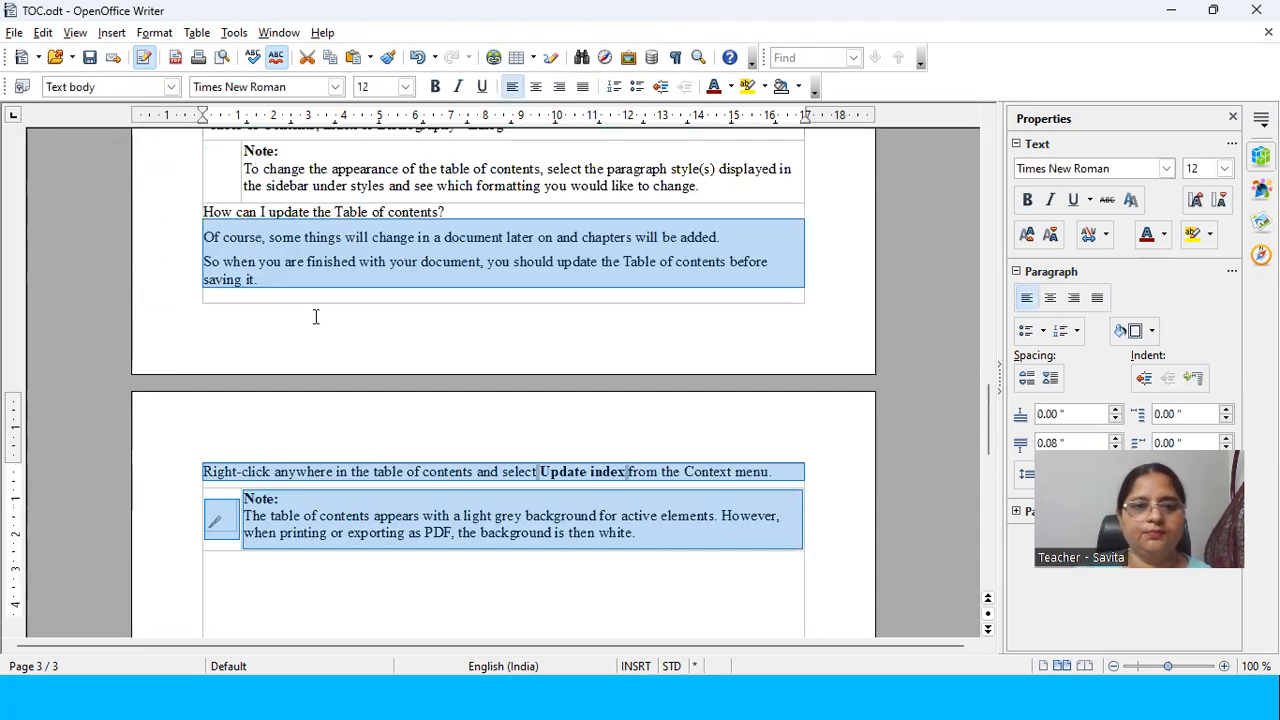
{"action": "scroll", "coordinate": [316, 343], "scroll_direction": "up", "scroll_amount": 10}
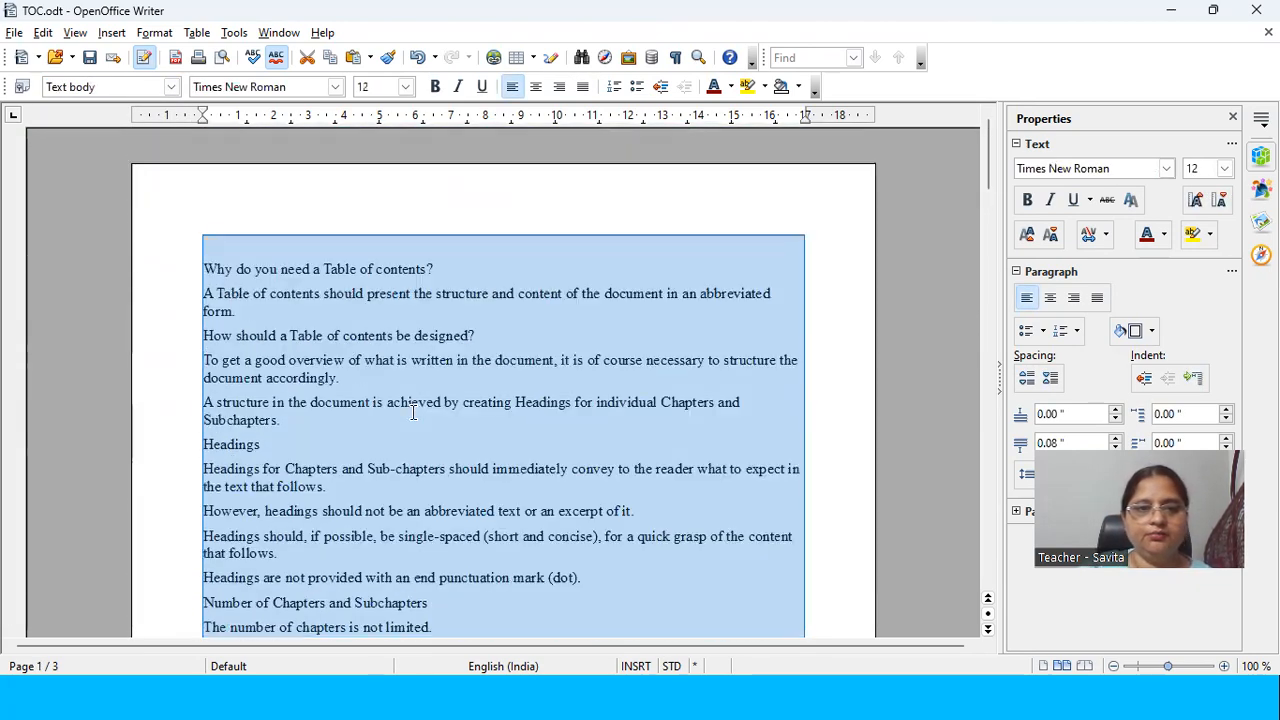
Step: Format the line "Why do you need a Table of contents?" directly as bold with font size 14
{"action": "left_click", "coordinate": [401, 269]}
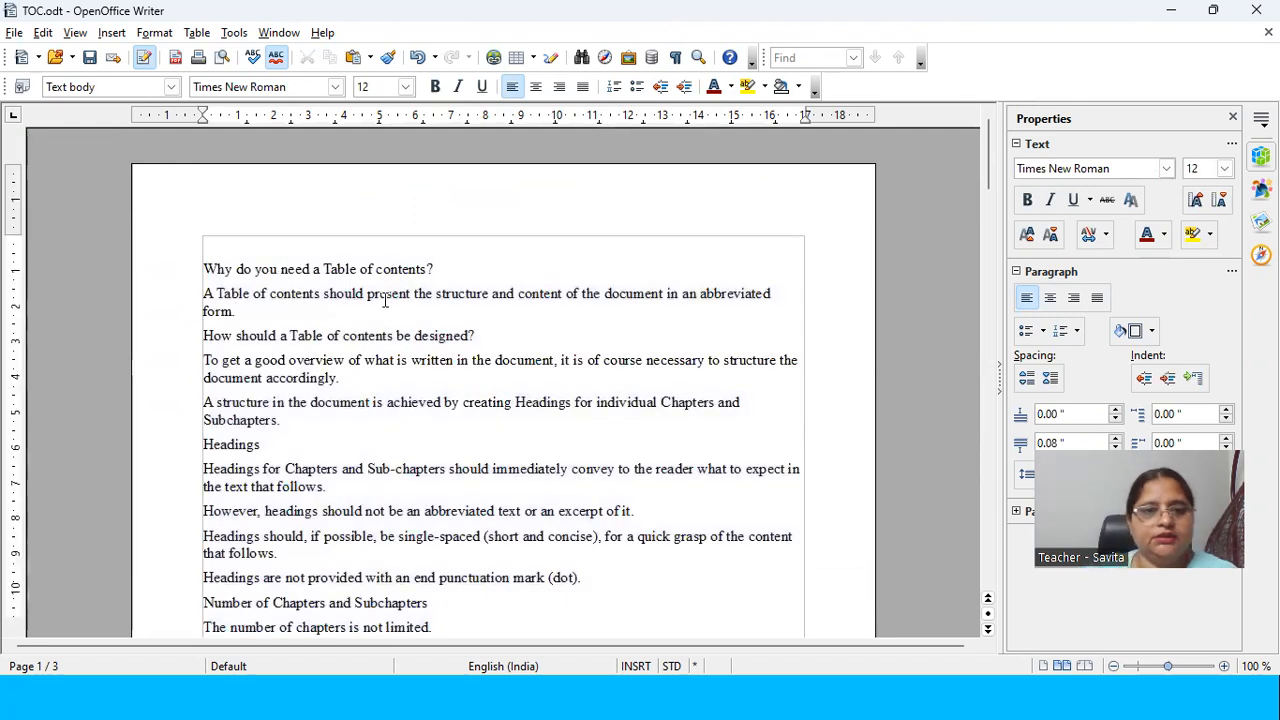
{"action": "triple_click", "coordinate": [187, 268]}
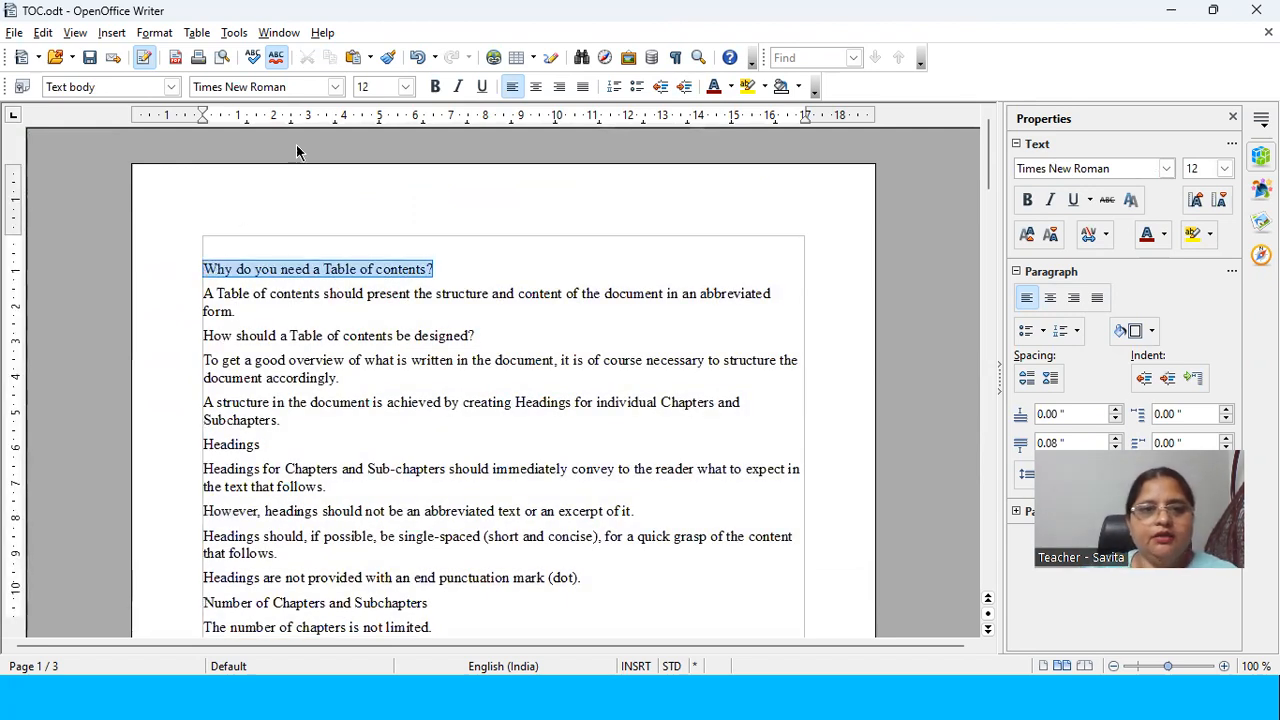
{"action": "left_click", "coordinate": [435, 87]}
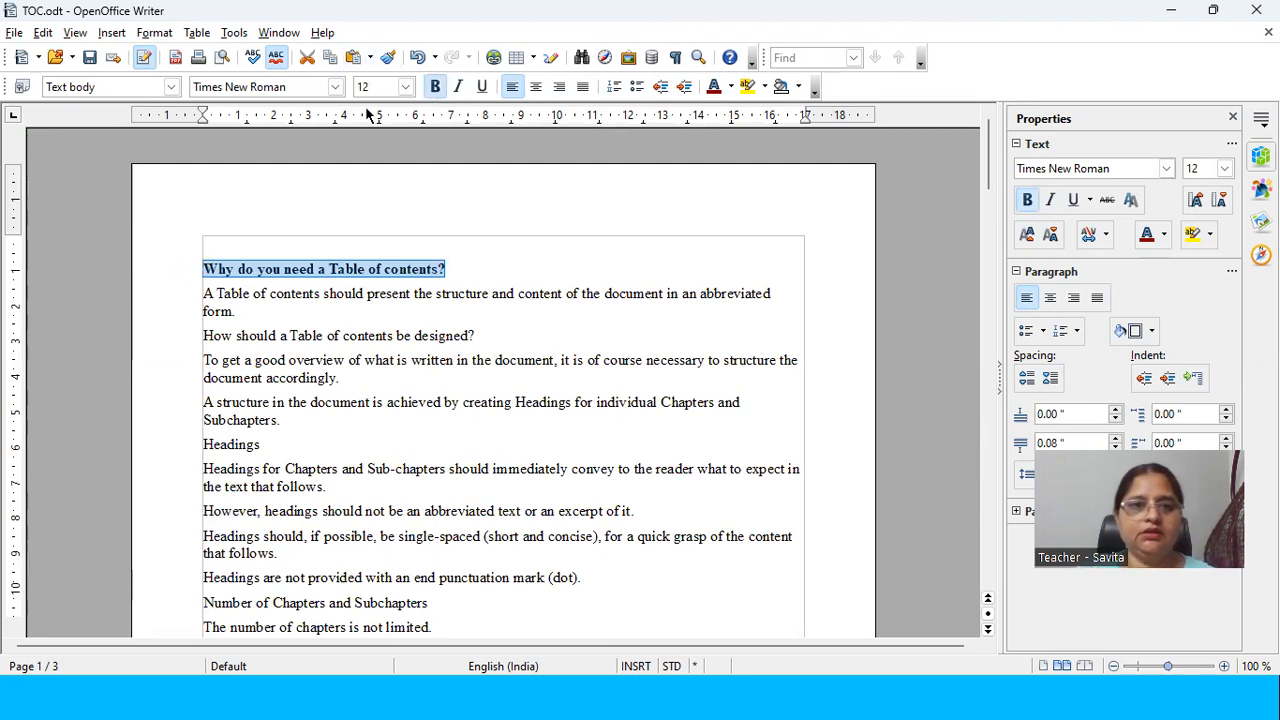
{"action": "left_click", "coordinate": [405, 87]}
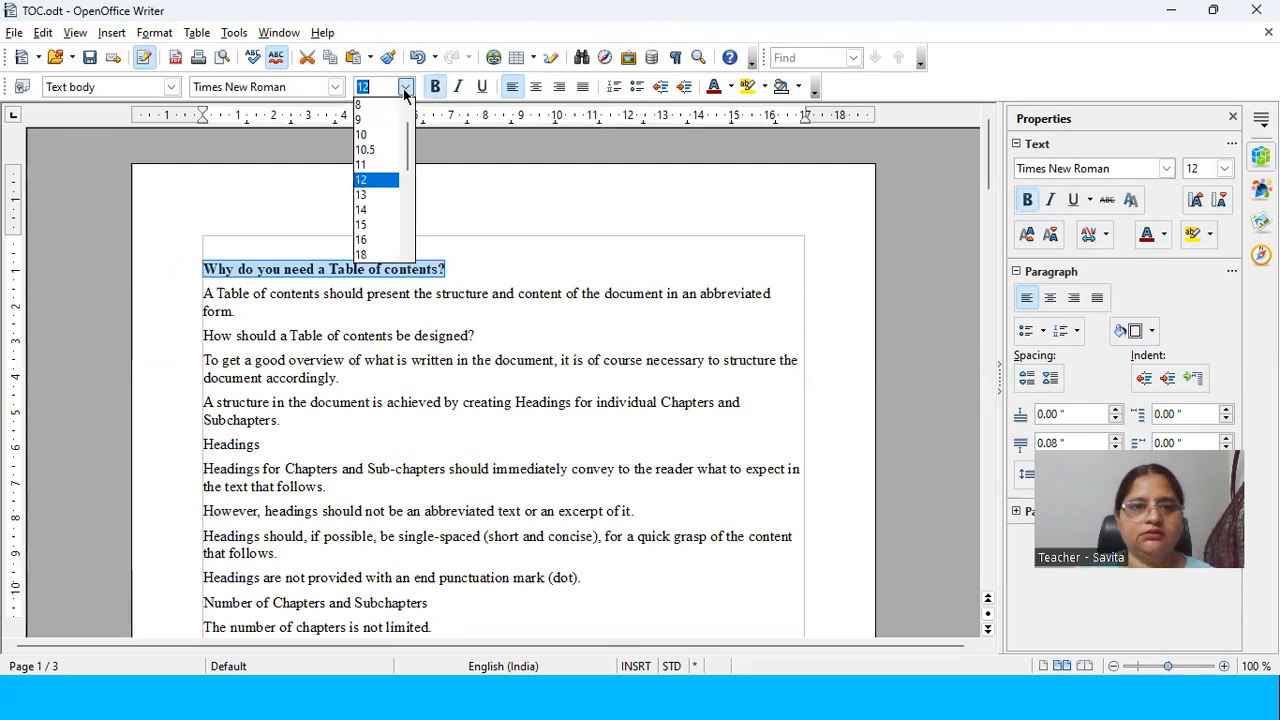
{"action": "left_click", "coordinate": [360, 211]}
Step: Make the line "How should a Table of contents be designed?" bold and set its font size to 14
{"action": "left_click_drag", "start_coordinate": [474, 338], "coordinate": [199, 341]}
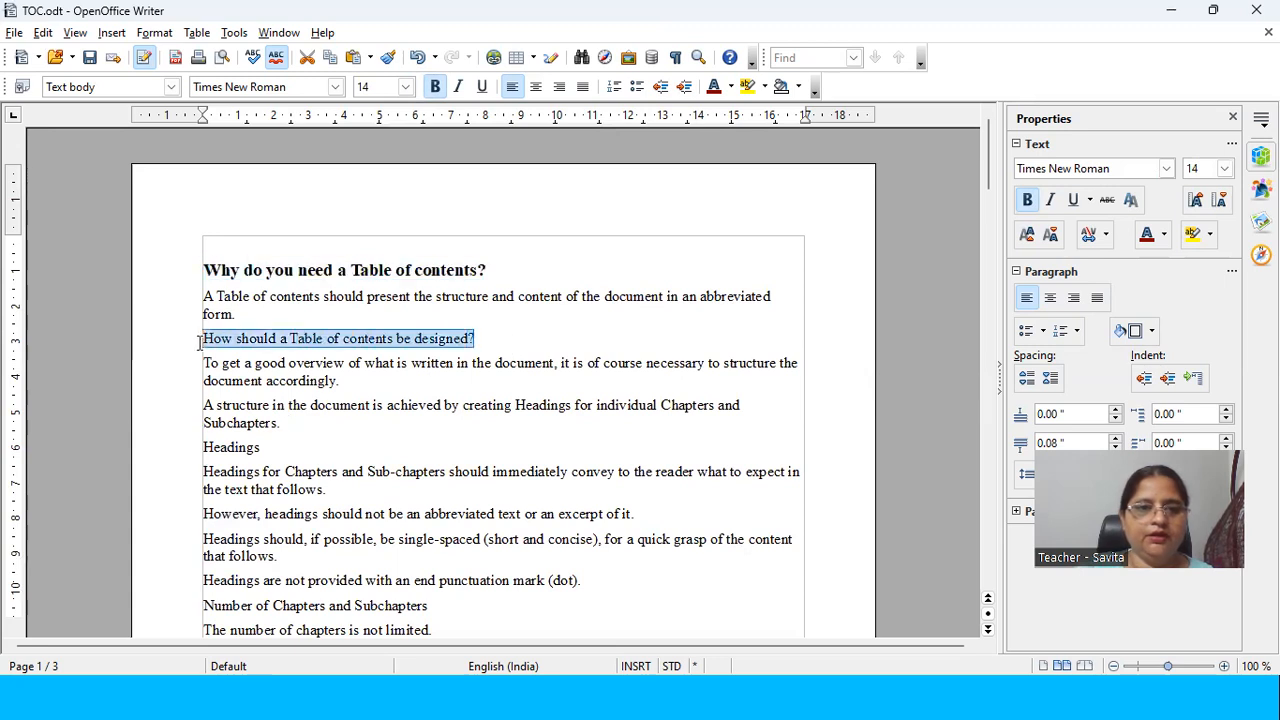
{"action": "left_click", "coordinate": [438, 87]}
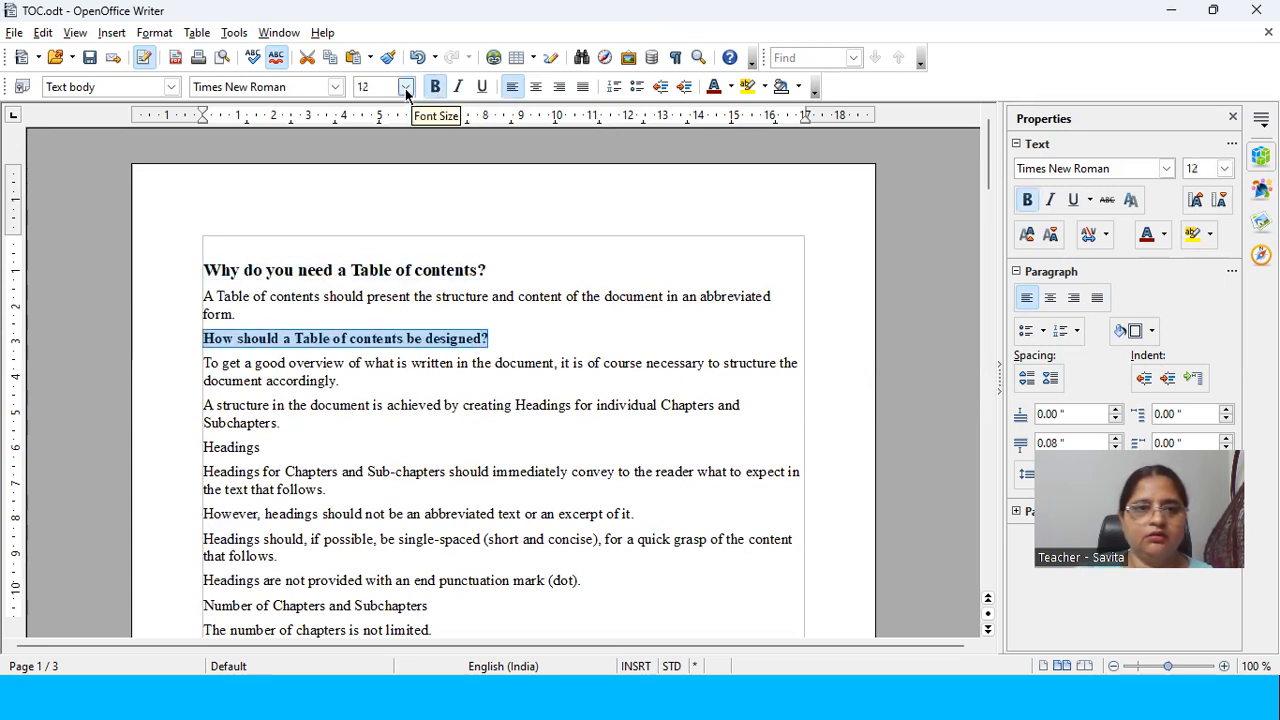
{"action": "left_click", "coordinate": [405, 87]}
{"action": "left_click", "coordinate": [371, 209]}
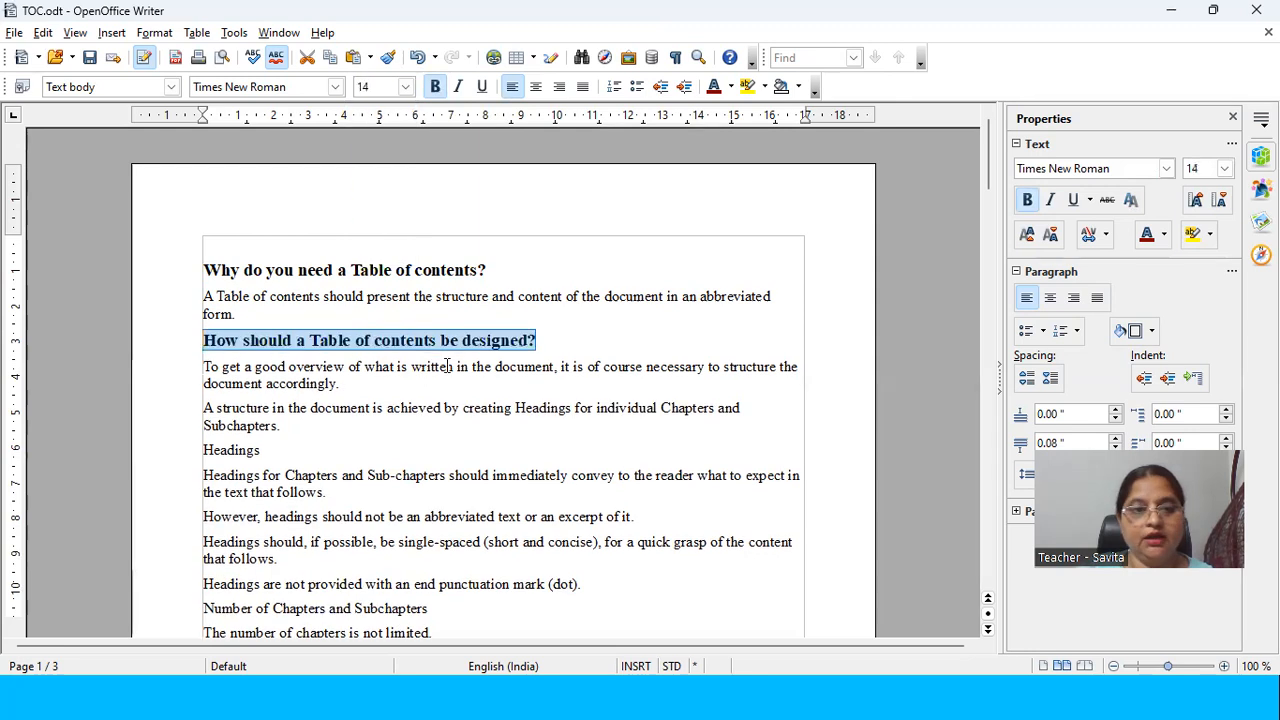
Step: Make the standalone line "Headings" bold and set its font size to 16
{"action": "scroll", "coordinate": [305, 393], "scroll_direction": "down", "scroll_amount": 3}
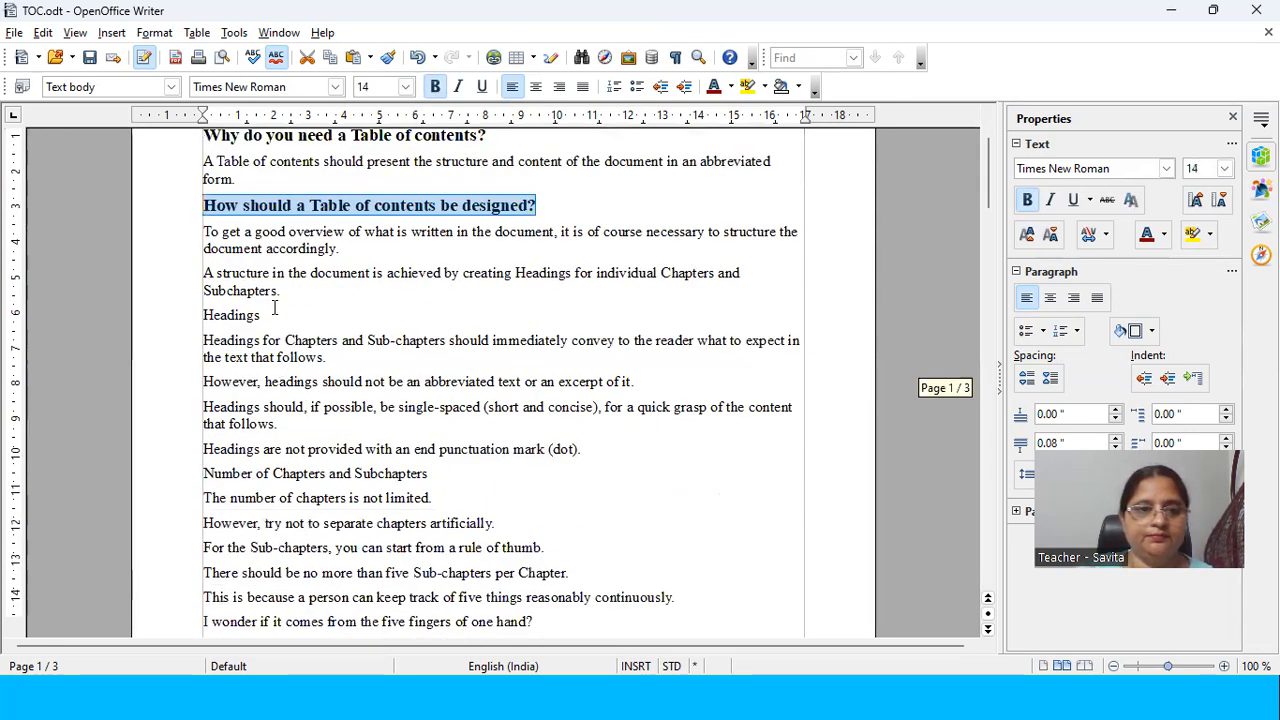
{"action": "left_click_drag", "start_coordinate": [262, 315], "coordinate": [196, 310]}
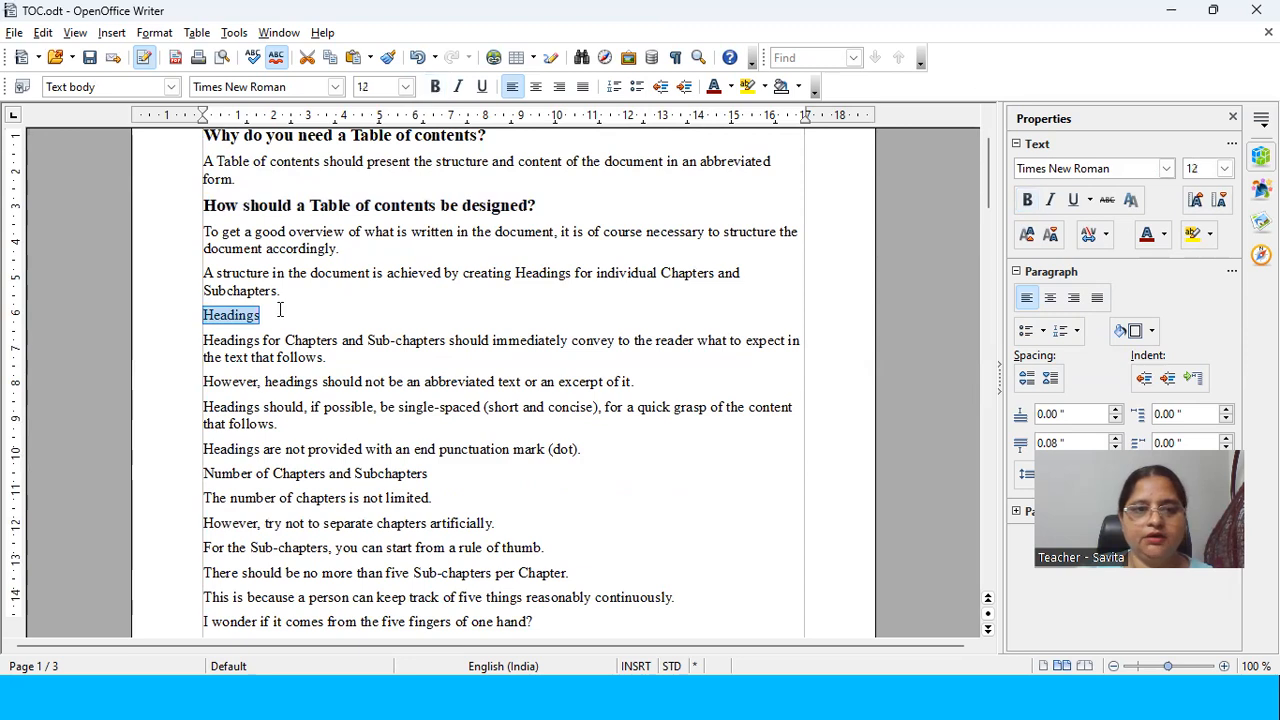
{"action": "scroll", "coordinate": [424, 131], "scroll_direction": "up", "scroll_amount": 1}
{"action": "left_click", "coordinate": [435, 87]}
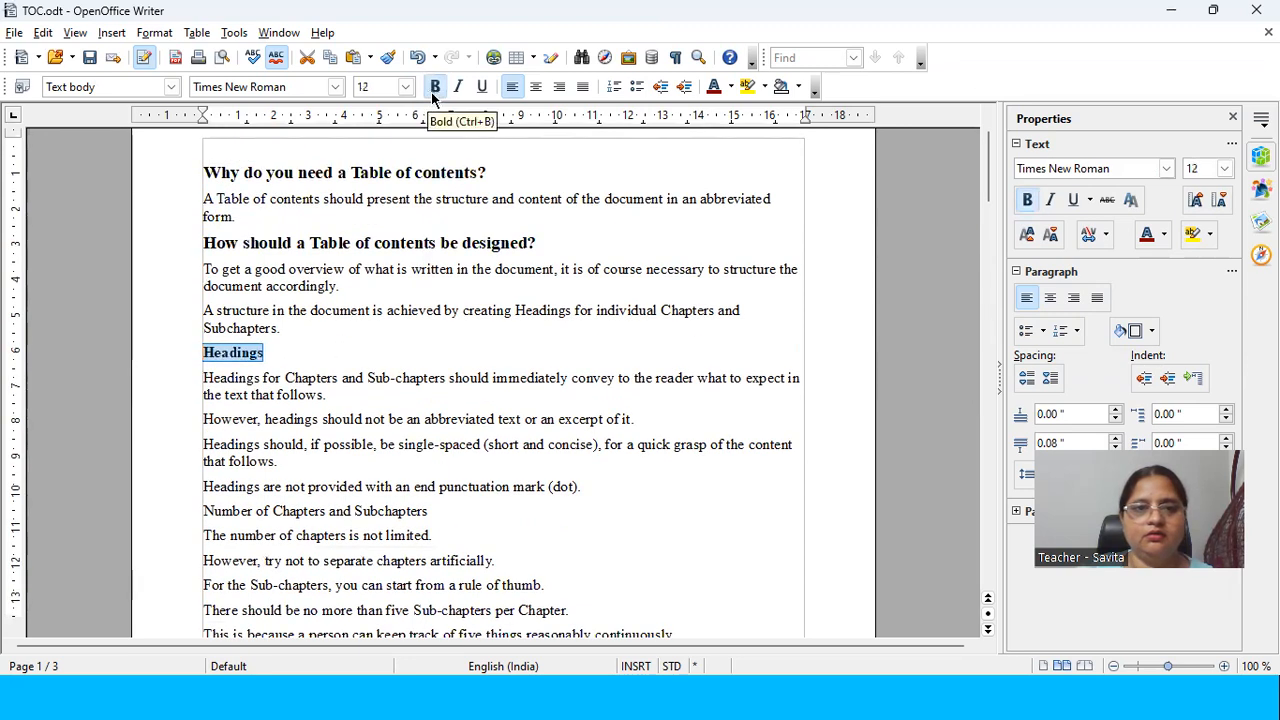
{"action": "left_click", "coordinate": [405, 87]}
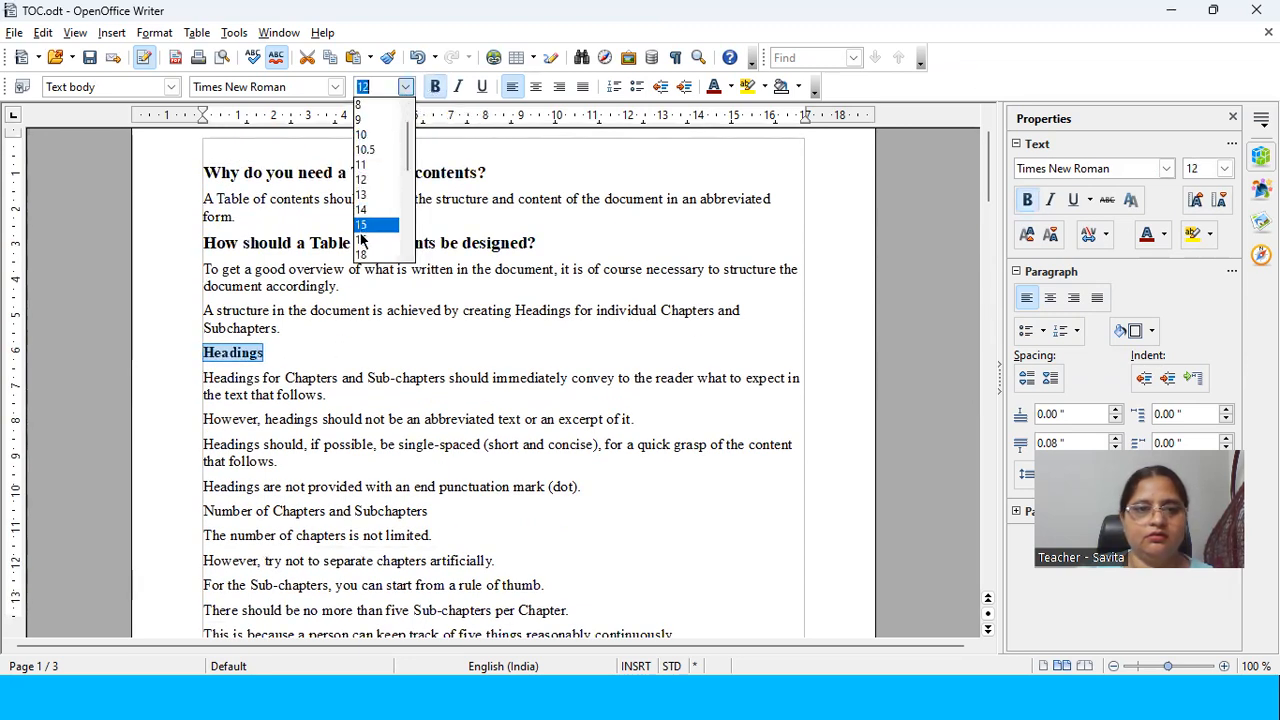
{"action": "left_click", "coordinate": [363, 240]}
Step: Make the line "What goes in the Table of contents now?" bold and set its font size to 16
{"action": "scroll", "coordinate": [340, 382], "scroll_direction": "down", "scroll_amount": 3}
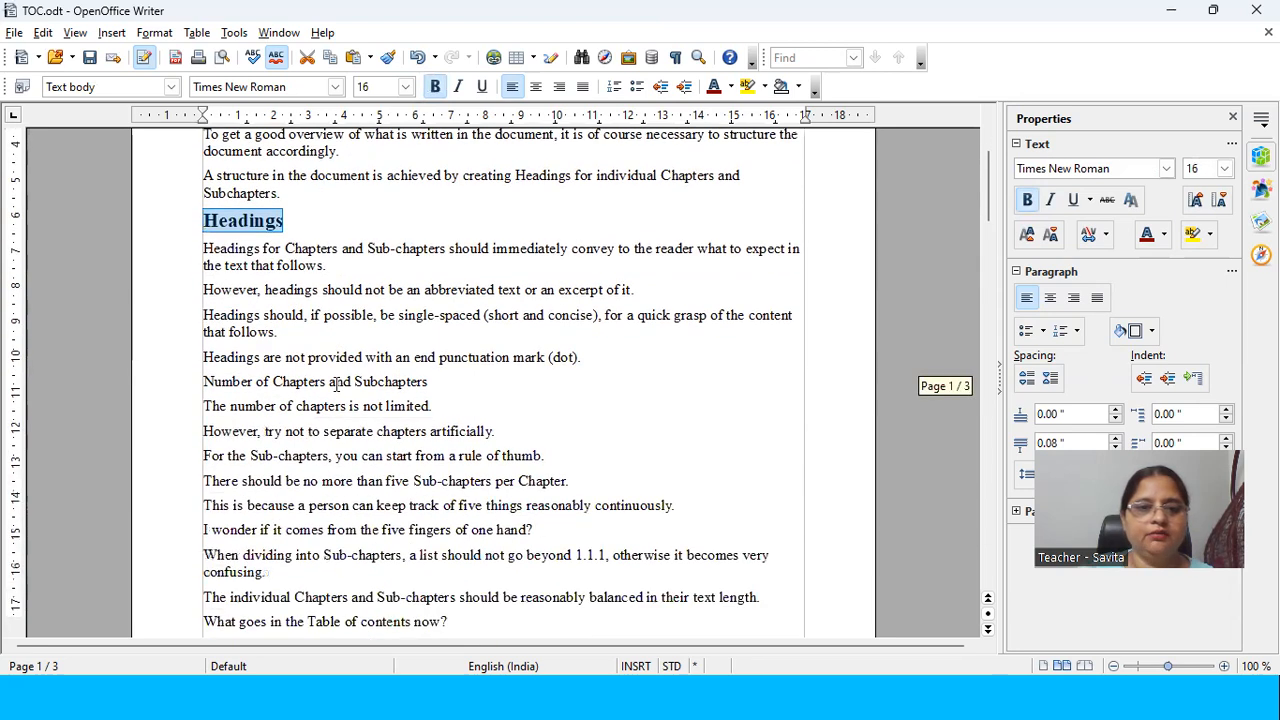
{"action": "scroll", "coordinate": [488, 384], "scroll_direction": "down", "scroll_amount": 2}
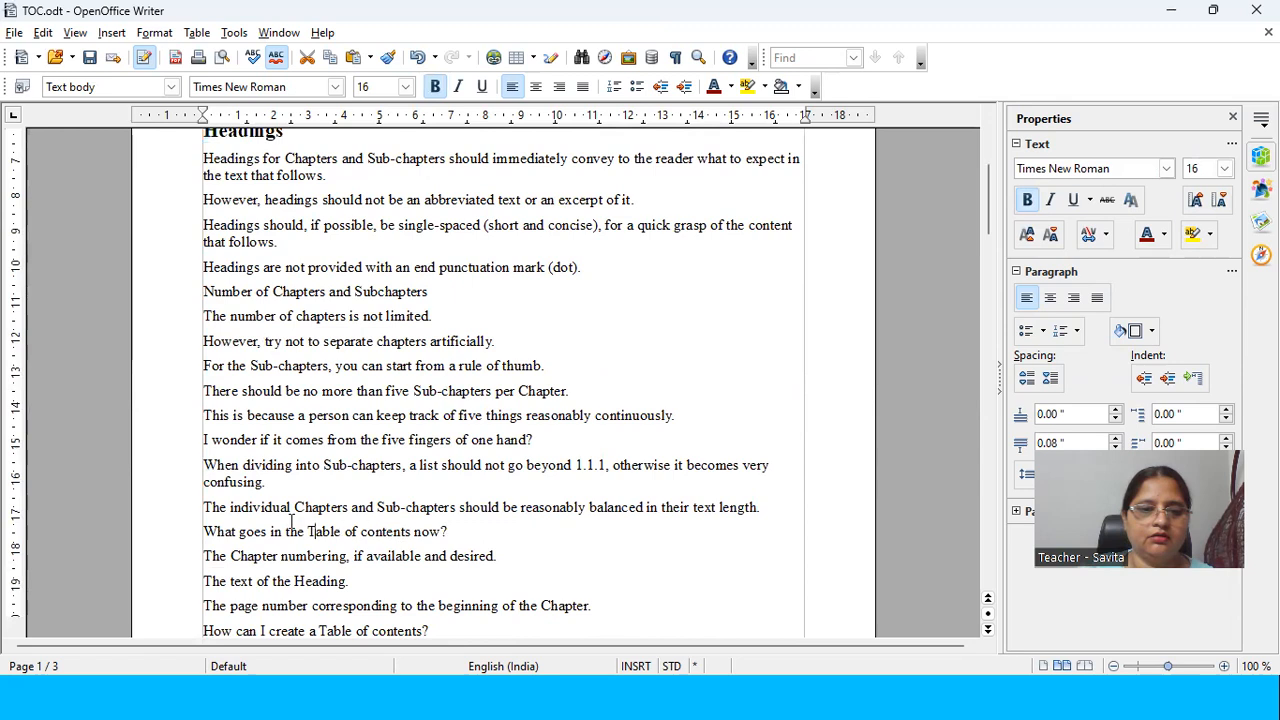
{"action": "left_click_drag", "start_coordinate": [447, 532], "coordinate": [203, 532]}
{"action": "left_click", "coordinate": [437, 87]}
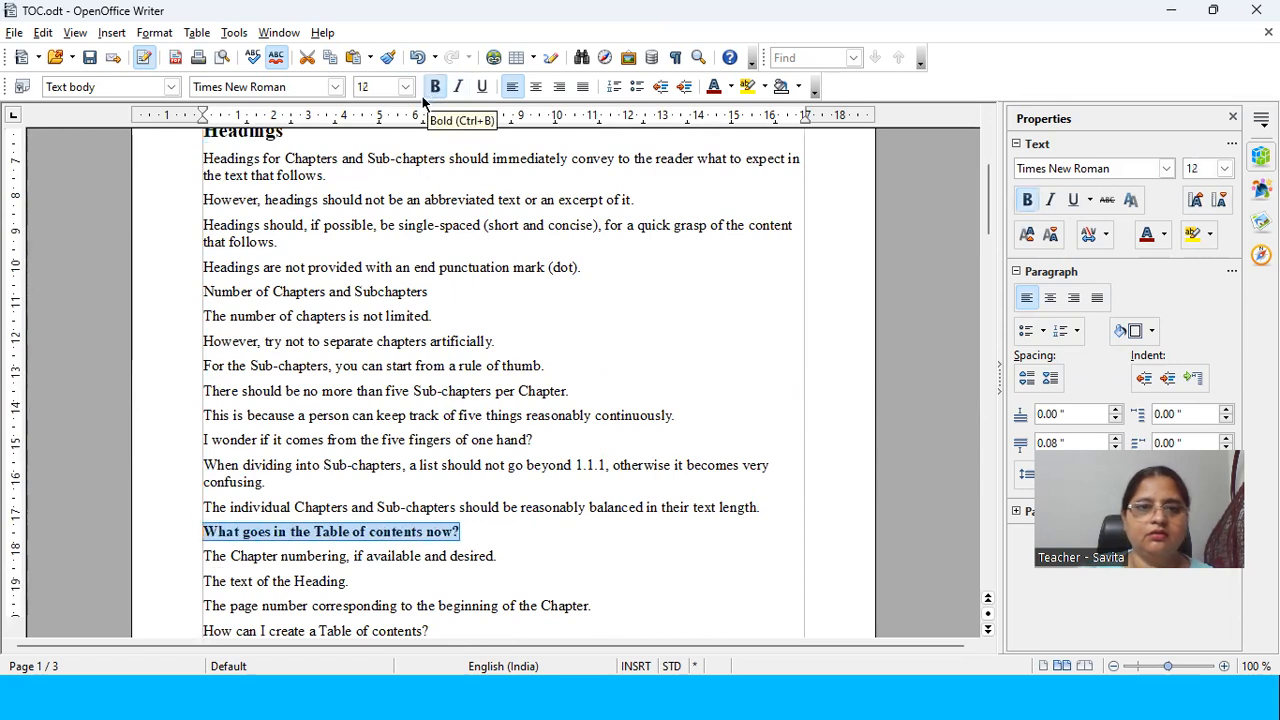
{"action": "left_click", "coordinate": [405, 87]}
{"action": "left_click", "coordinate": [368, 212]}
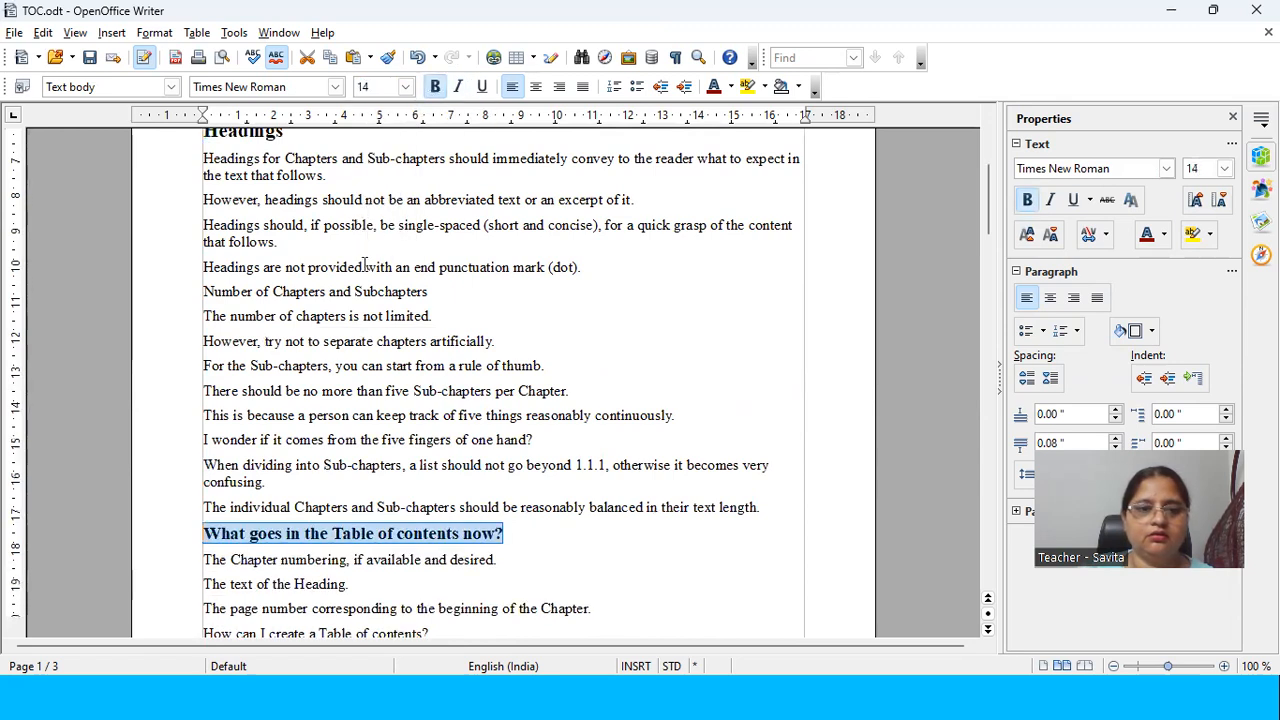
{"action": "left_click", "coordinate": [405, 87]}
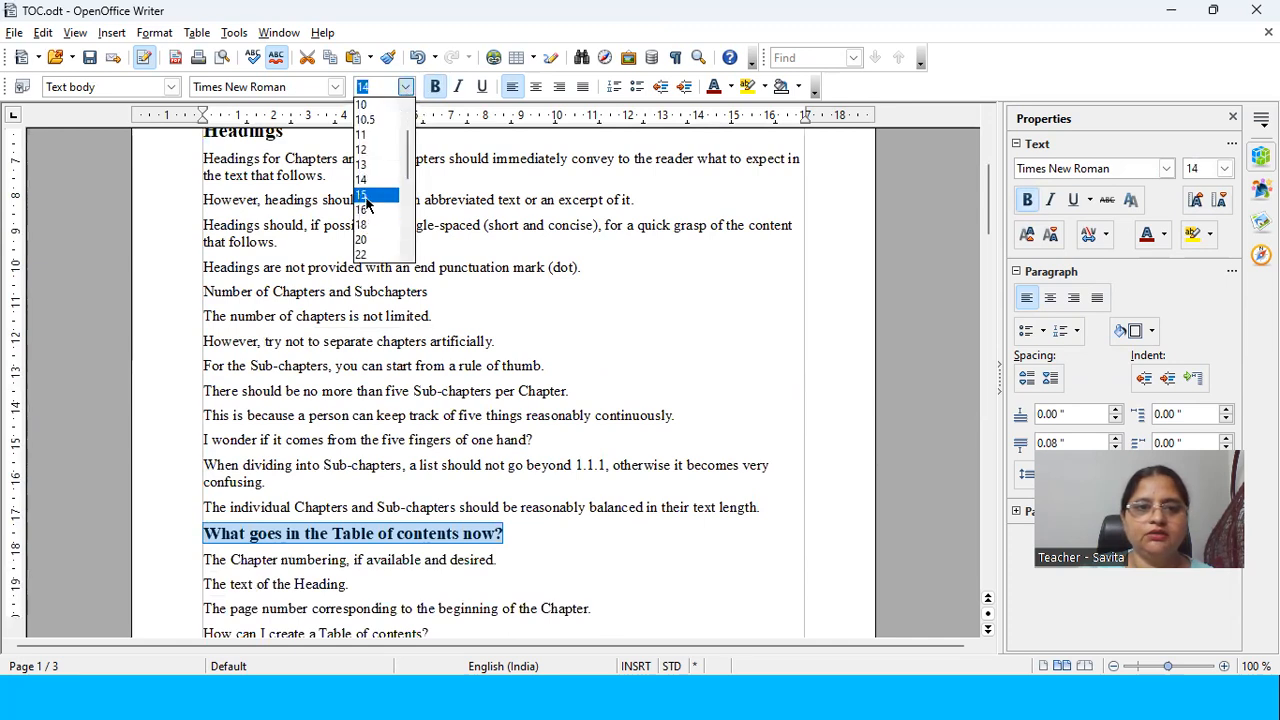
{"action": "left_click", "coordinate": [362, 236]}
Step: Make the line "How can I create a Table of contents?" bold and set its font size to 16
{"action": "scroll", "coordinate": [358, 243], "scroll_direction": "down", "scroll_amount": 5}
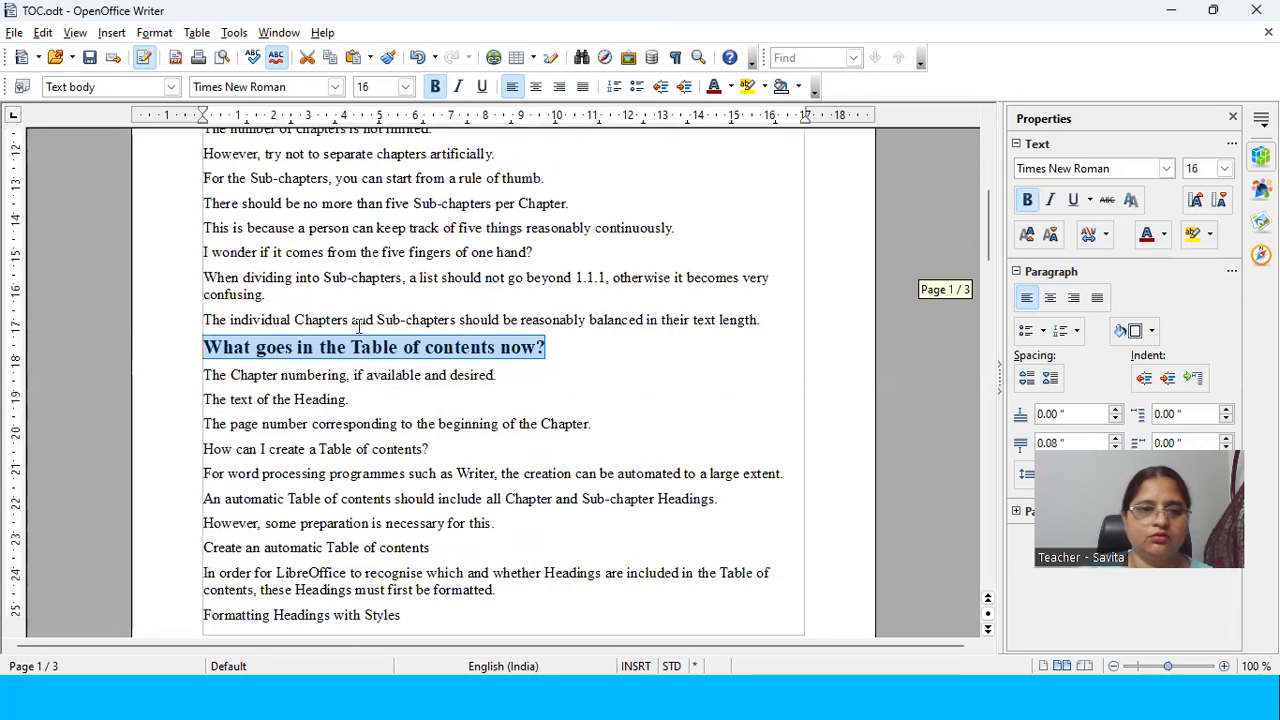
{"action": "left_click_drag", "start_coordinate": [453, 310], "coordinate": [190, 306]}
{"action": "left_click", "coordinate": [435, 87]}
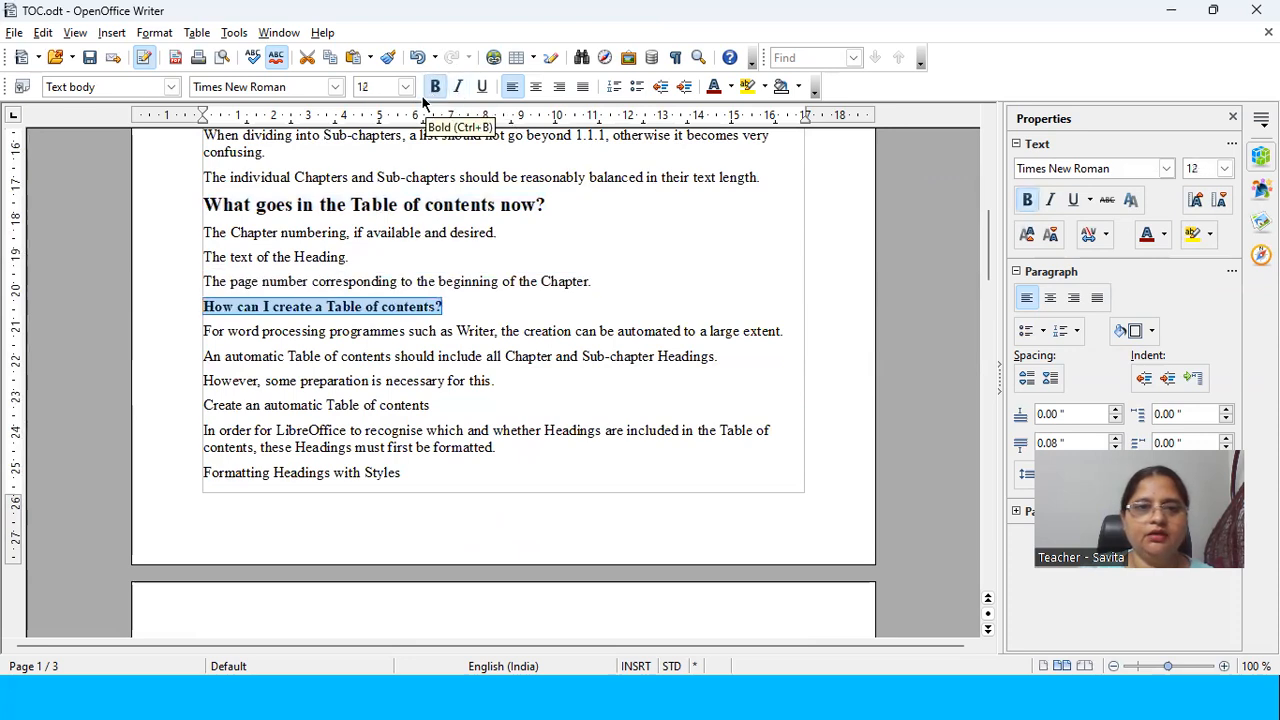
{"action": "left_click", "coordinate": [405, 87]}
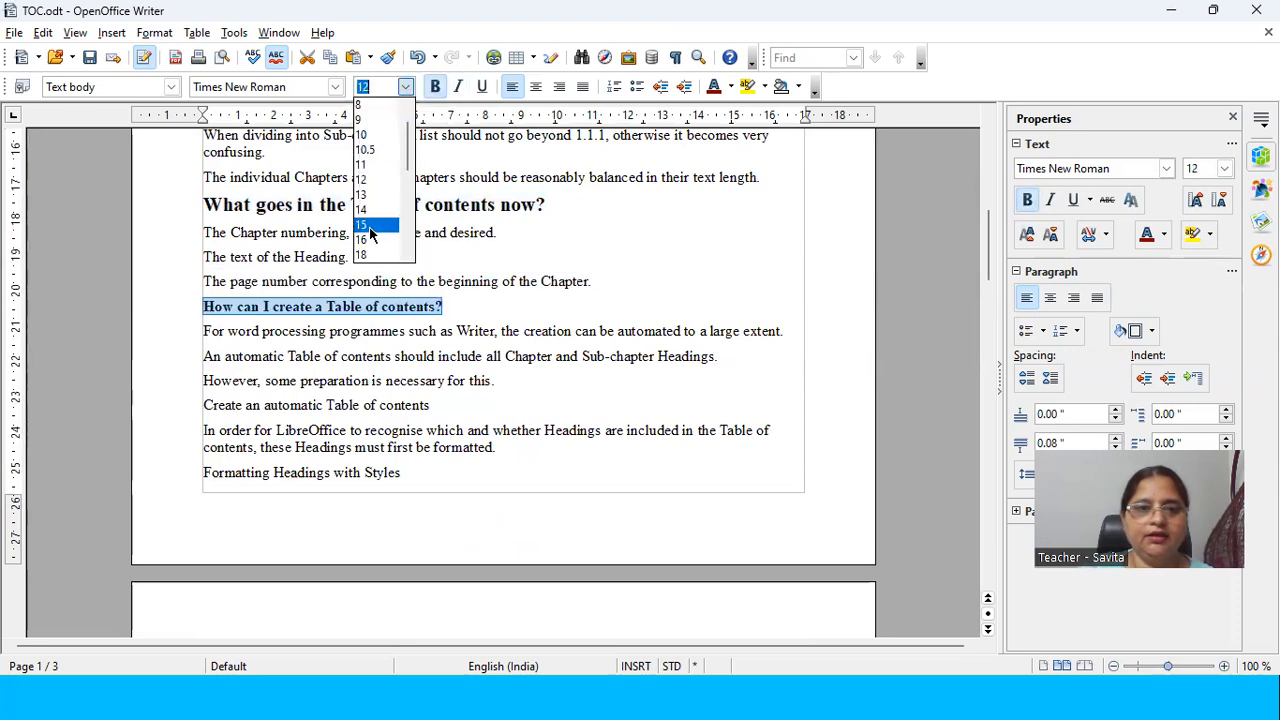
{"action": "left_click", "coordinate": [370, 226]}
{"action": "left_click", "coordinate": [405, 87]}
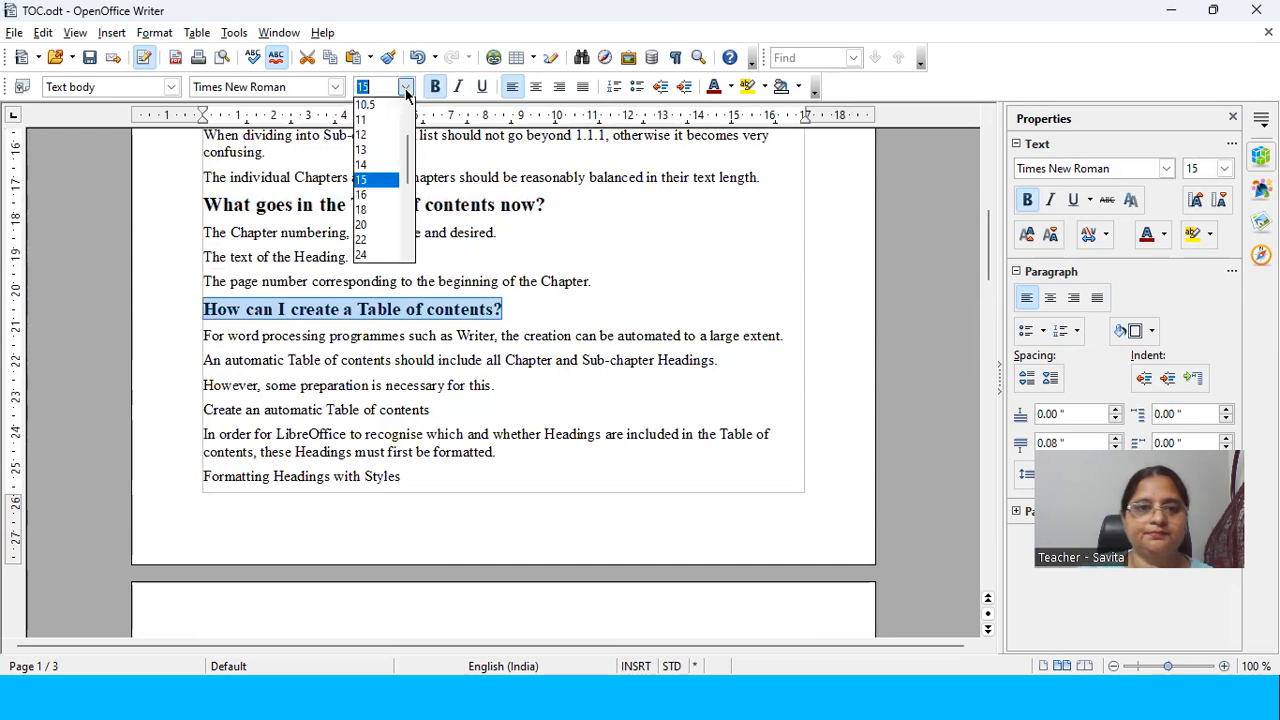
{"action": "left_click", "coordinate": [375, 194]}
Step: Make the line "Create an automatic Table of contents" bold and set its font size to 18
{"action": "scroll", "coordinate": [395, 262], "scroll_direction": "down", "scroll_amount": 4}
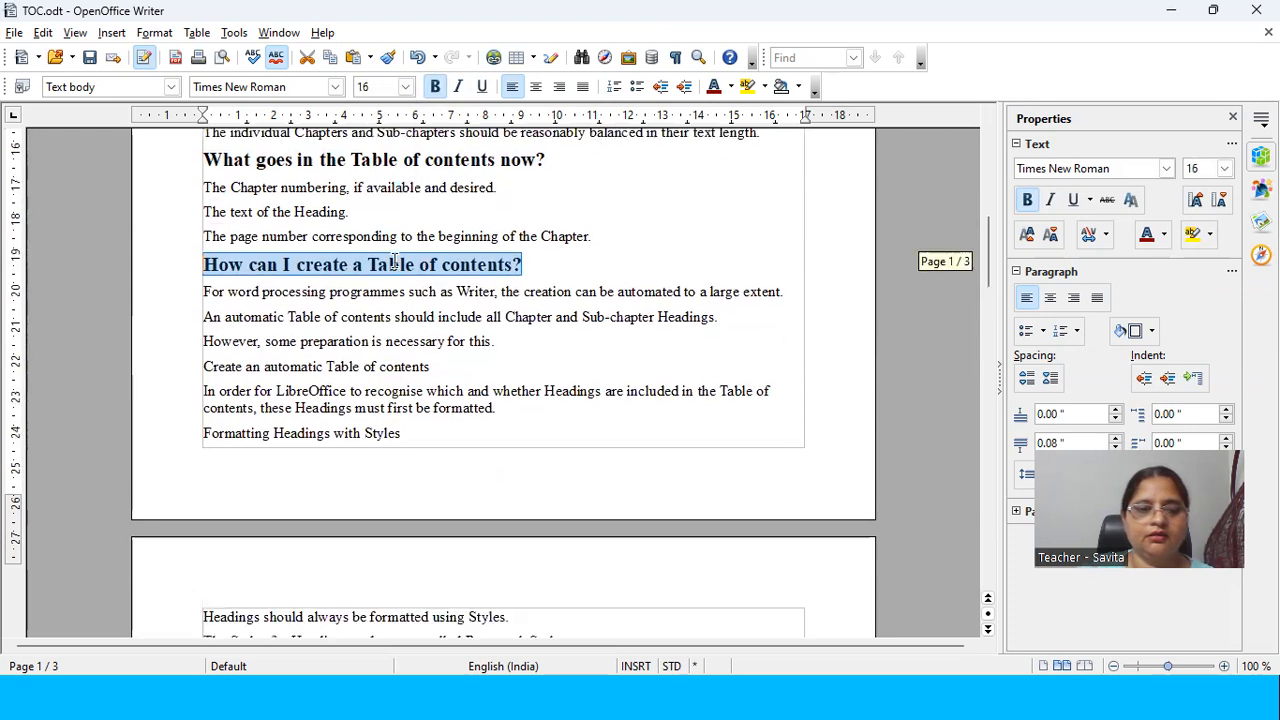
{"action": "left_click_drag", "start_coordinate": [445, 222], "coordinate": [198, 222]}
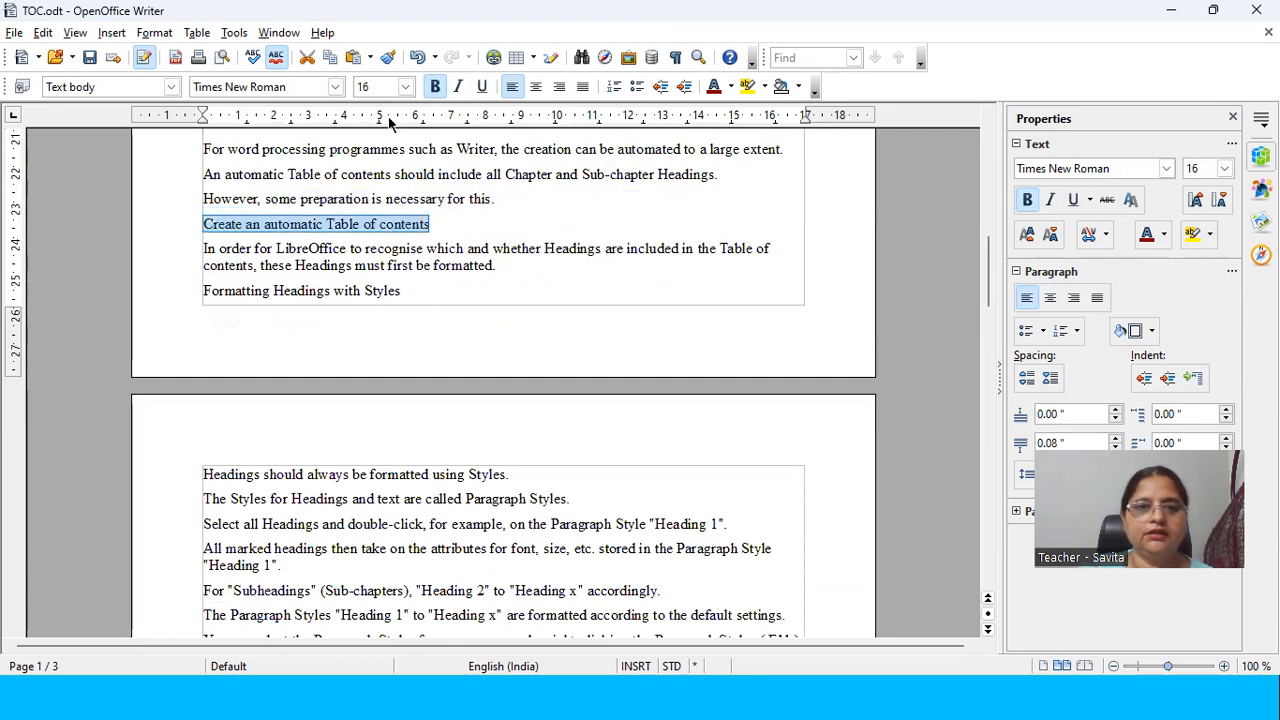
{"action": "left_click", "coordinate": [435, 87]}
{"action": "left_click", "coordinate": [404, 88]}
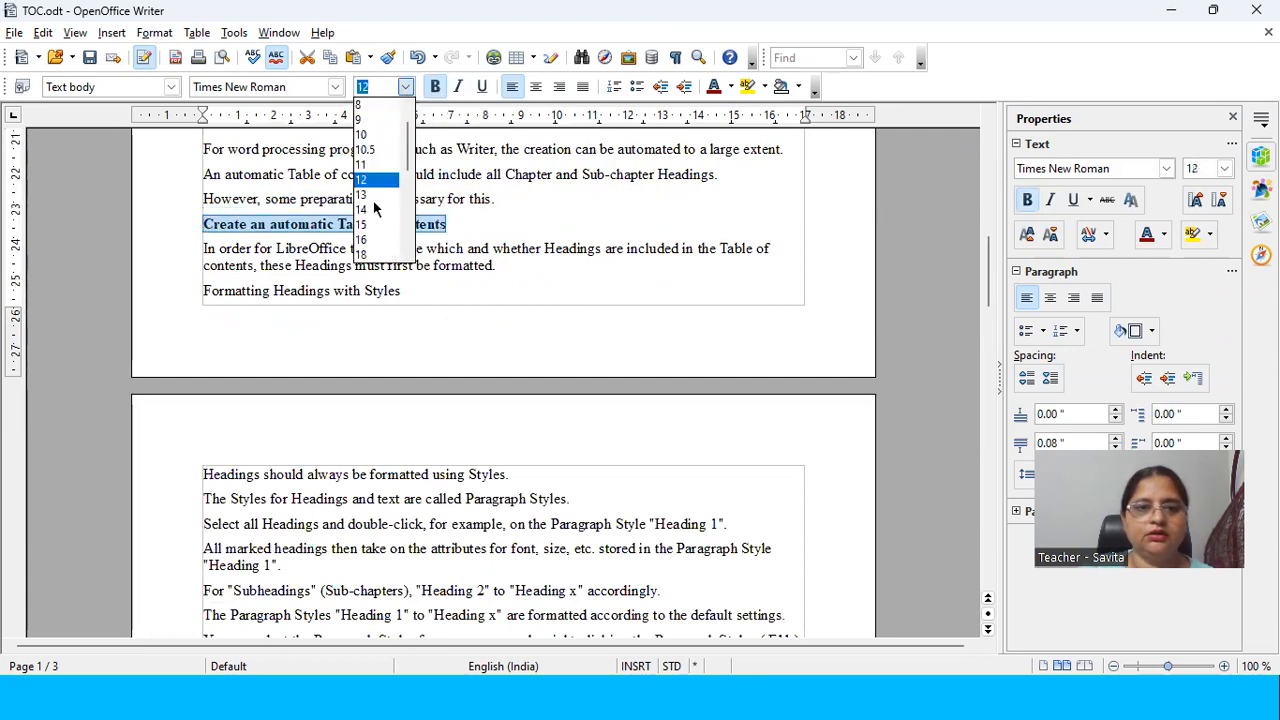
{"action": "left_click", "coordinate": [362, 254]}
{"action": "scroll", "coordinate": [454, 191], "scroll_direction": "up", "scroll_amount": 10}
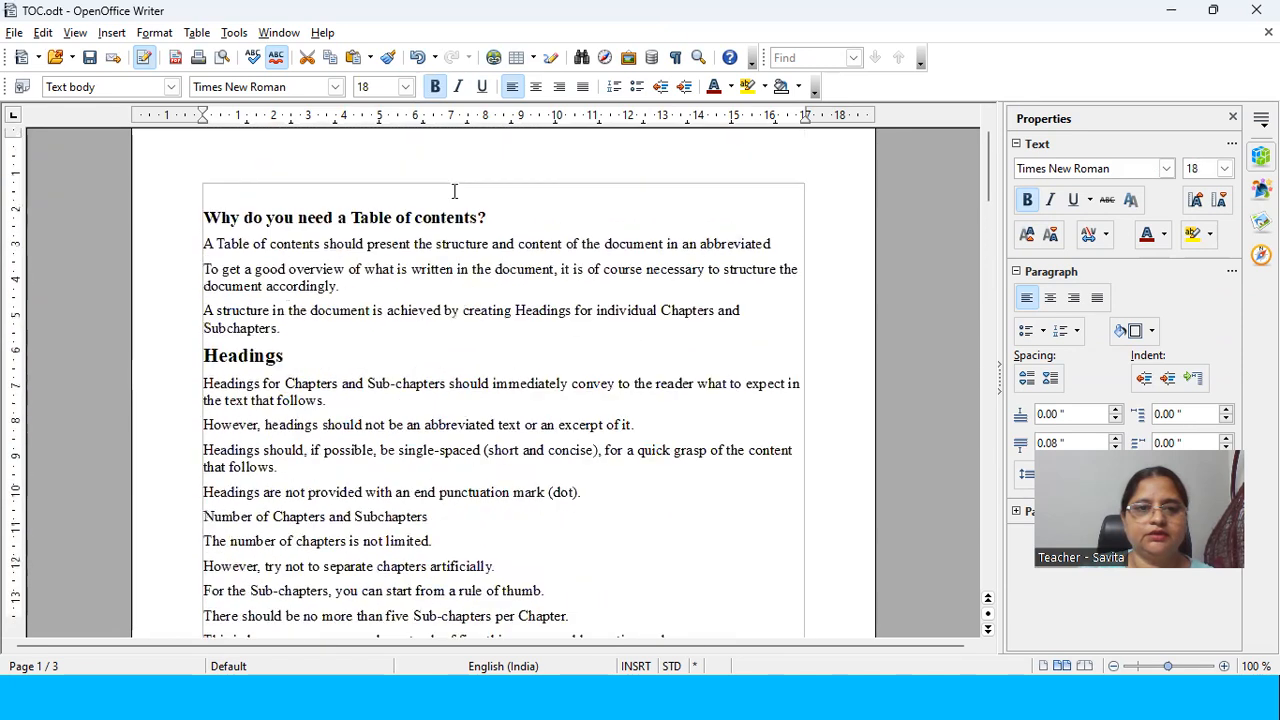
Step: Try to insert a table of contents titled "My Topics" on the empty line above the first heading
{"action": "scroll", "coordinate": [454, 191], "scroll_direction": "up", "scroll_amount": 1}
{"action": "left_click", "coordinate": [371, 202]}
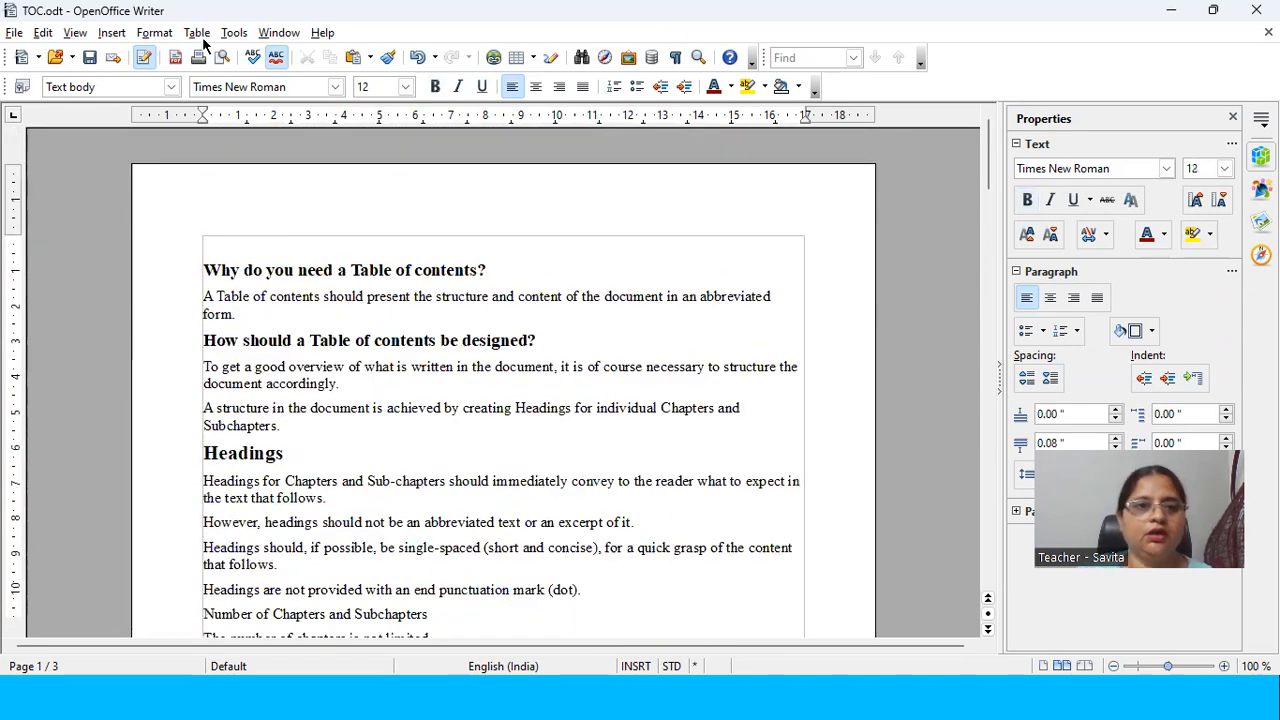
{"action": "left_click", "coordinate": [111, 33]}
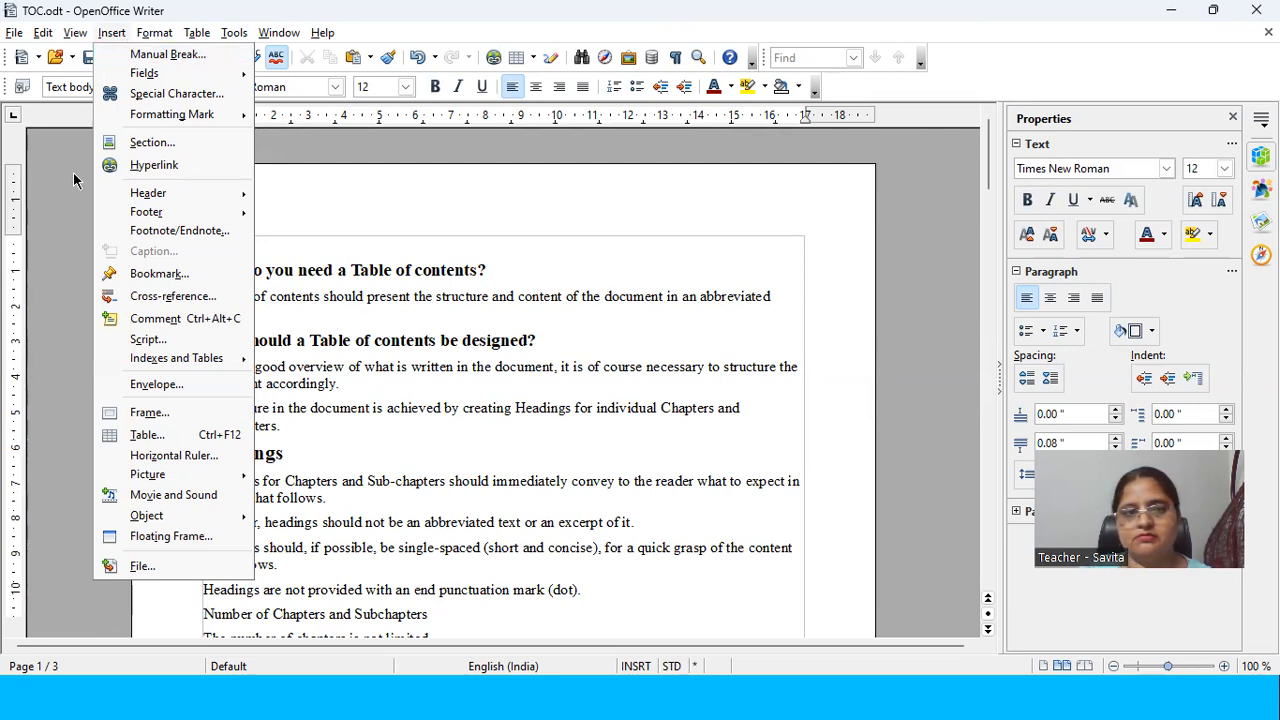
{"action": "mouse_move", "coordinate": [231, 364]}
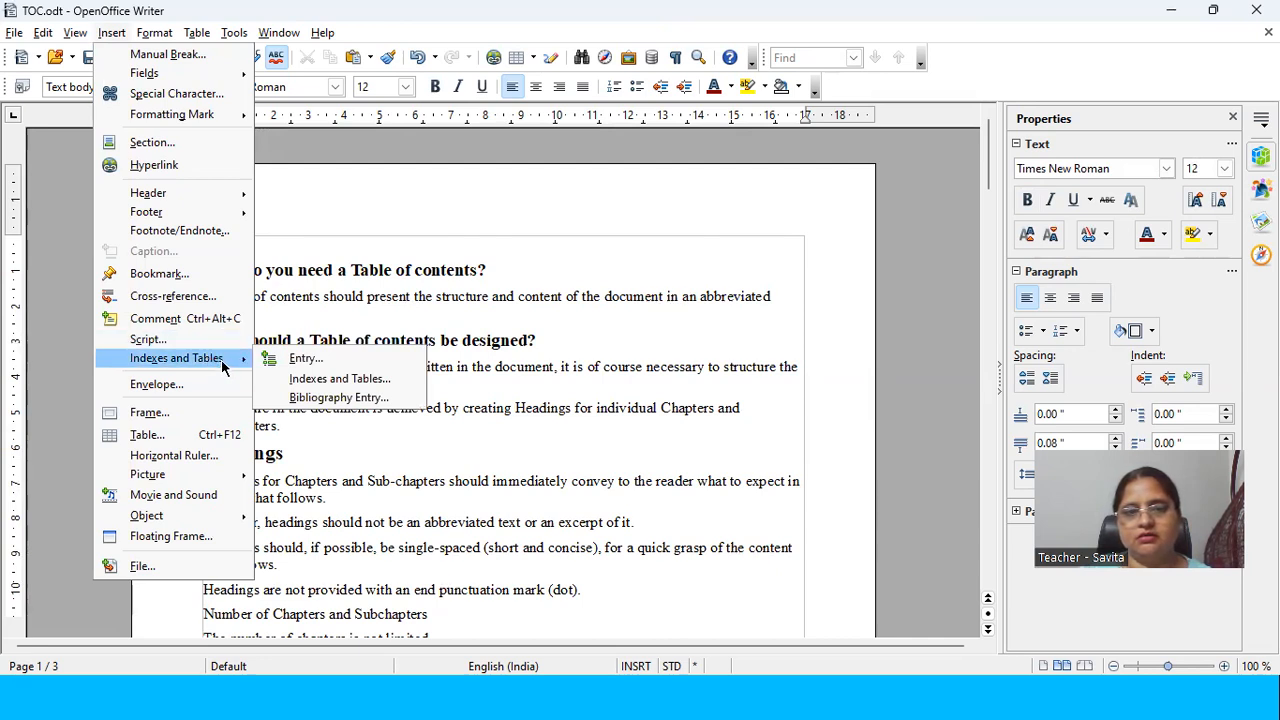
{"action": "left_click", "coordinate": [306, 383]}
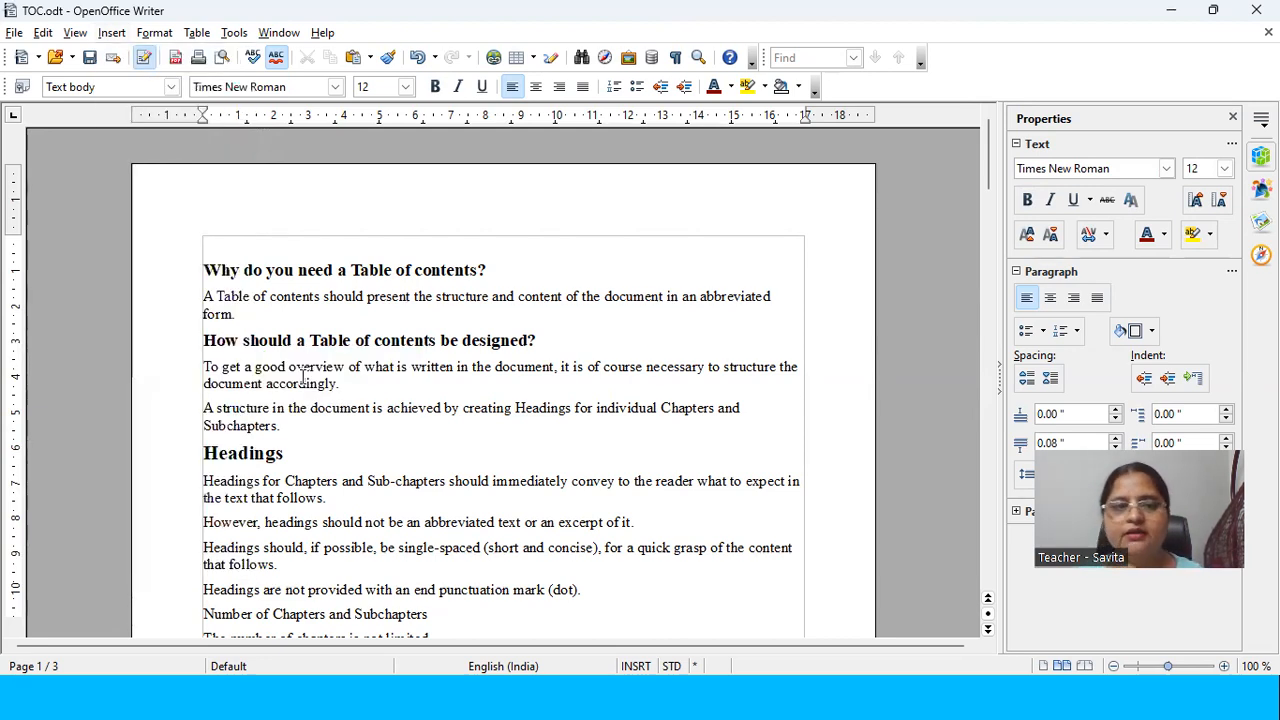
{"action": "left_click", "coordinate": [756, 526]}
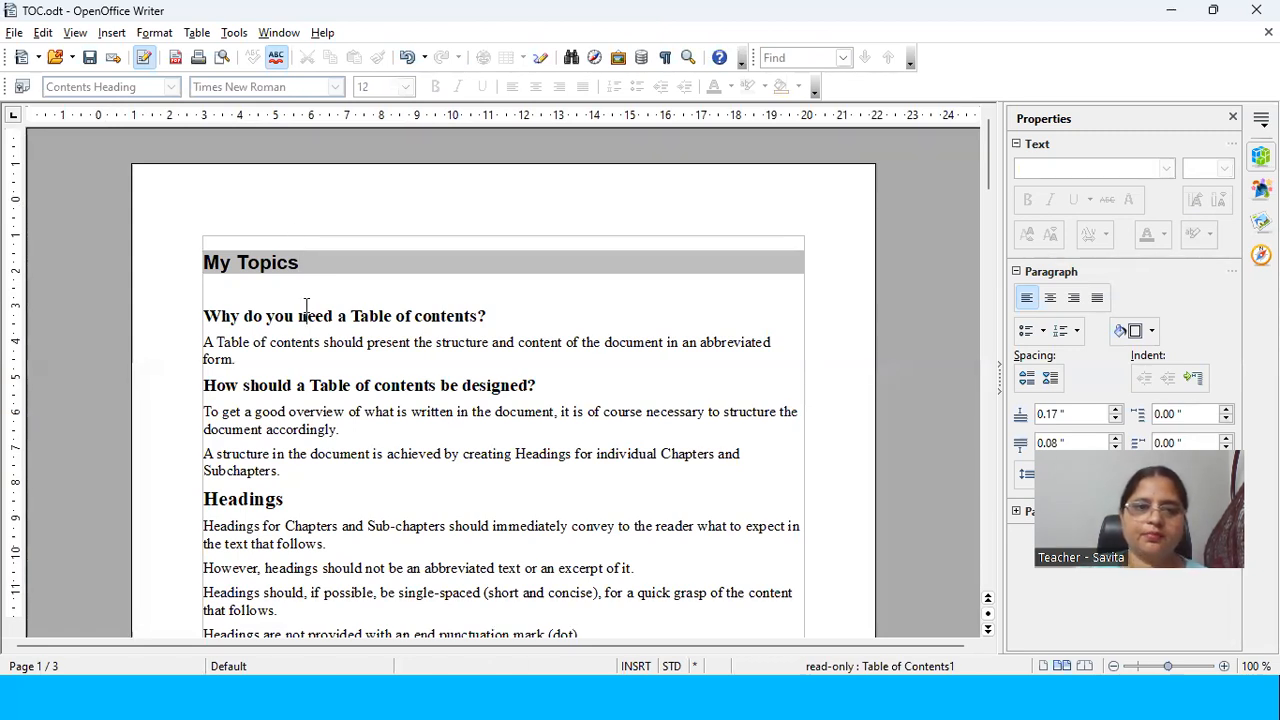
{"action": "left_click", "coordinate": [306, 304]}
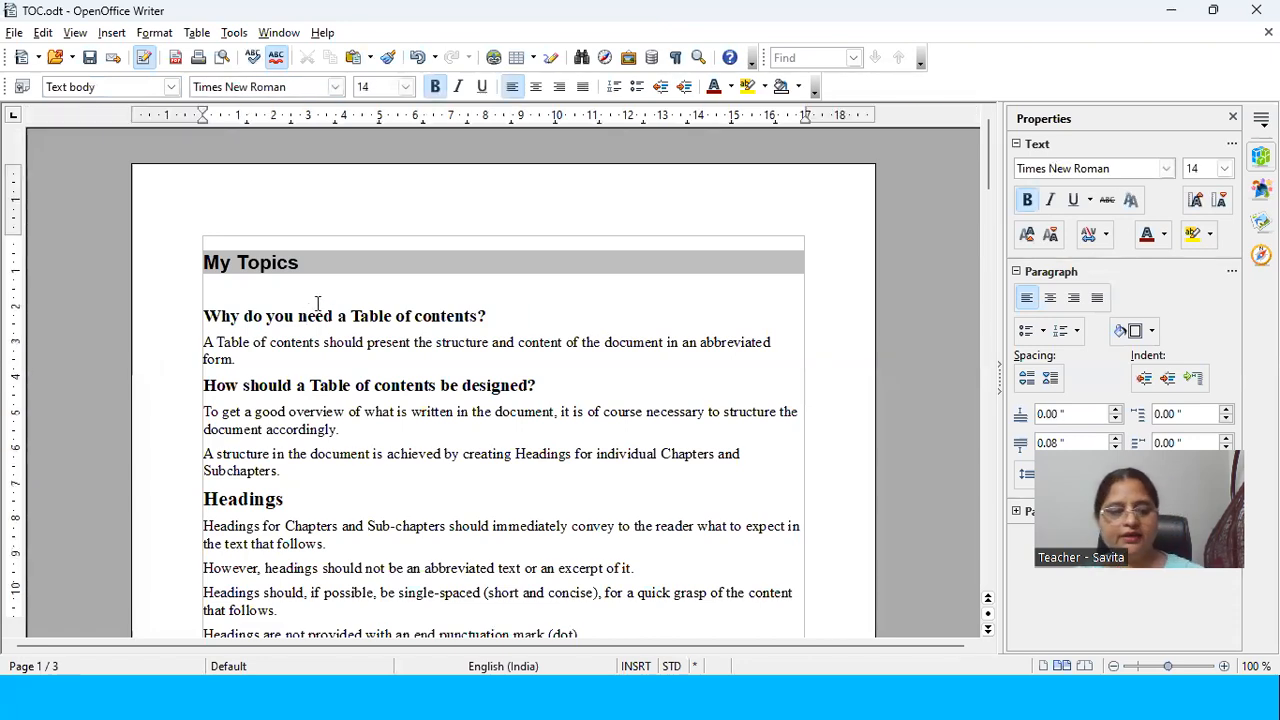
{"action": "key", "text": "ctrl+z"}
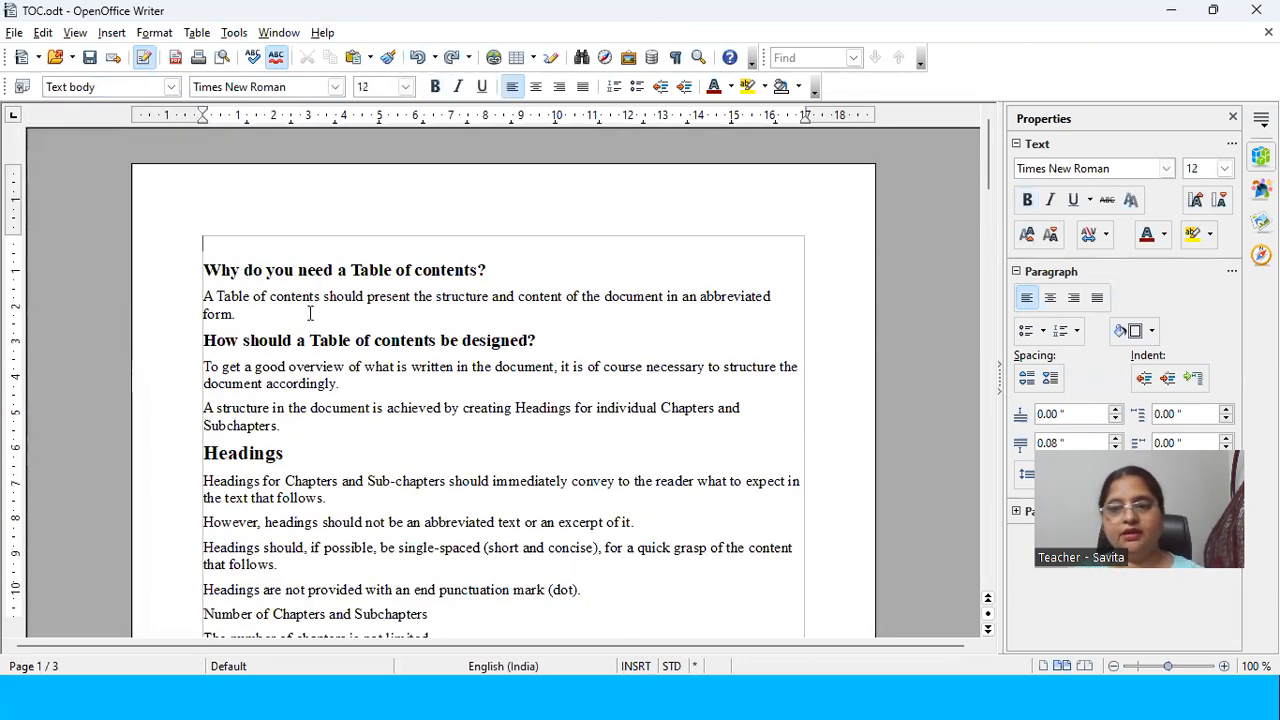
Step: Undo all the manual bold and font-size formatting on the heading lines, back to "Why do you need a Table of contents?"
{"action": "key", "text": "ctrl+z"}
{"action": "key", "text": "ctrl+z"}
{"action": "key", "text": "ctrl+z"}
{"action": "key", "text": "ctrl+z"}
{"action": "key", "text": "ctrl+z"}
{"action": "key", "text": "ctrl+z"}
{"action": "key", "text": "ctrl+z"}
{"action": "key", "text": "ctrl+z"}
{"action": "key", "text": "ctrl+z"}
{"action": "key", "text": "ctrl+z"}
{"action": "key", "text": "ctrl+z"}
{"action": "key", "text": "ctrl+z"}
{"action": "key", "text": "ctrl+z"}
{"action": "key", "text": "ctrl+z"}
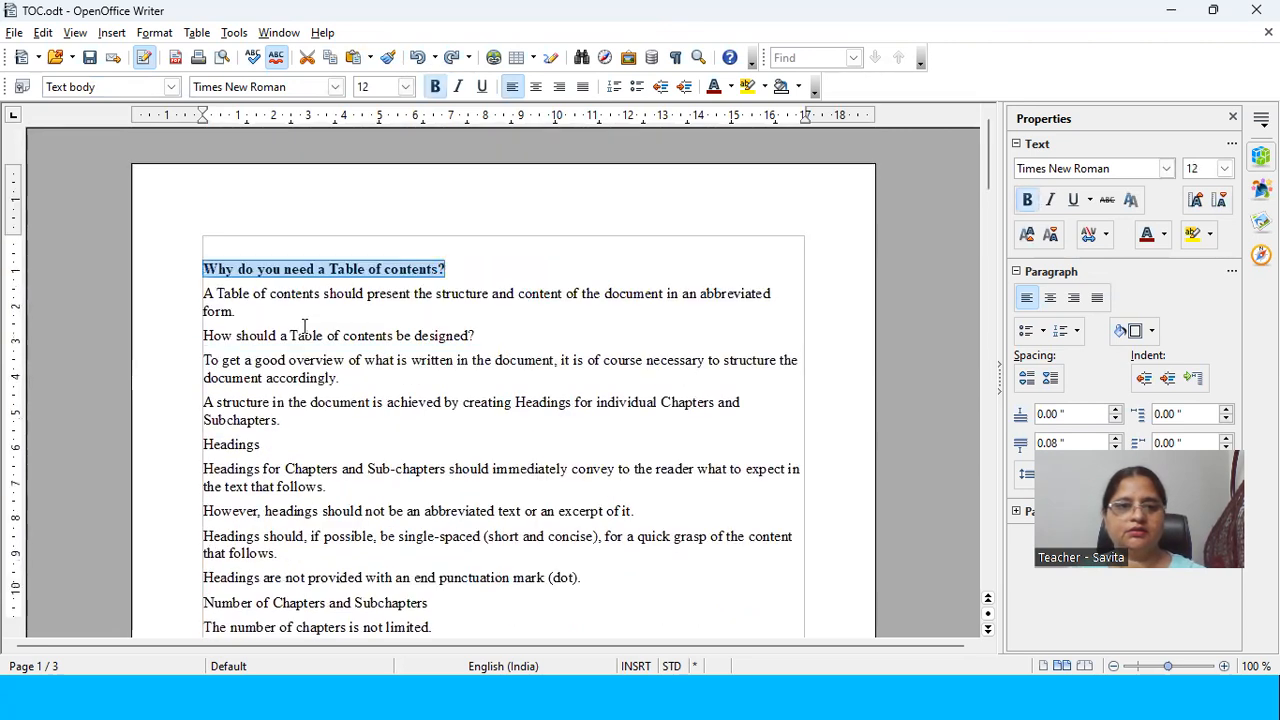
{"action": "key", "text": "ctrl+z"}
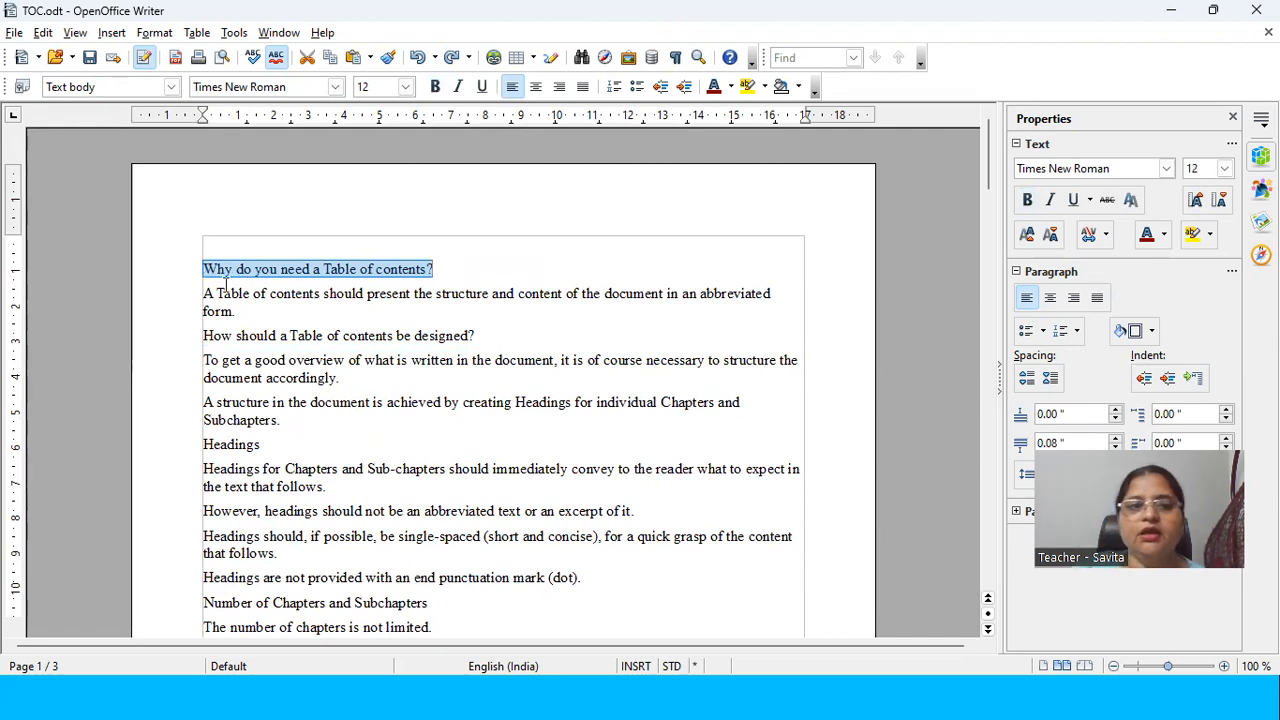
Step: Examine the heading levels and the available paragraph styles in the Outline Numbering settings
{"action": "left_click", "coordinate": [172, 87]}
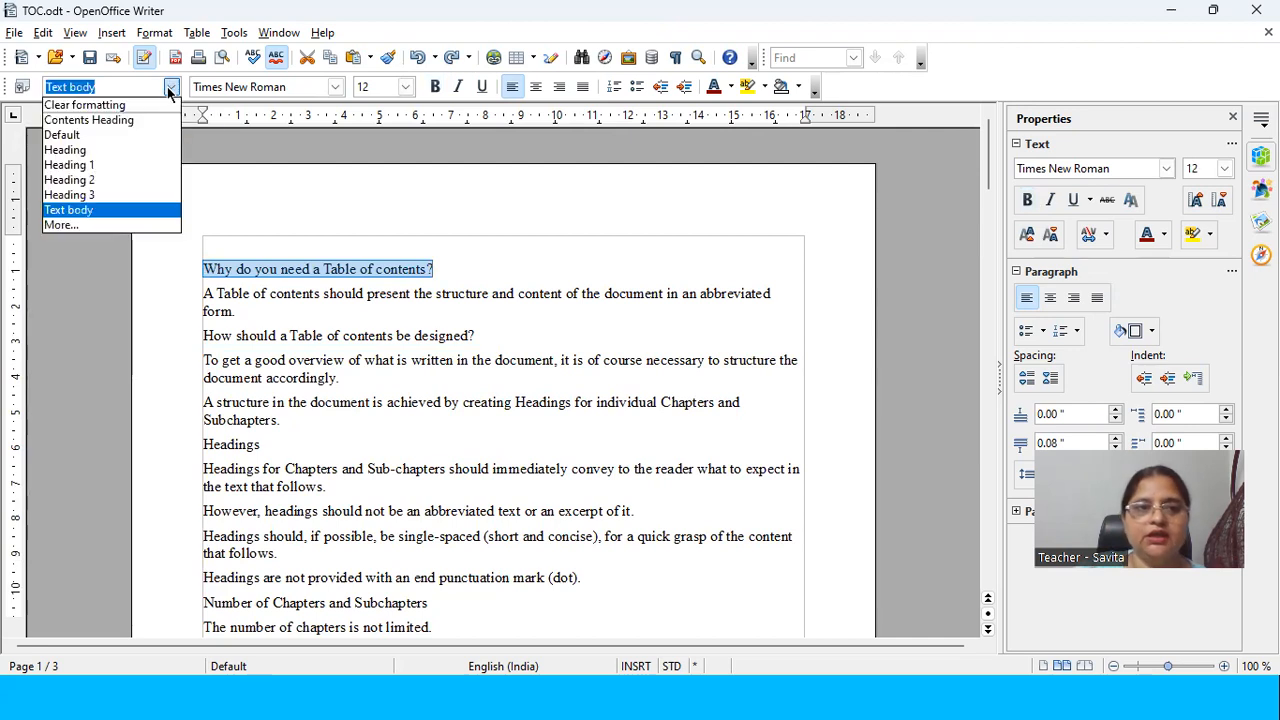
{"action": "left_click", "coordinate": [229, 34]}
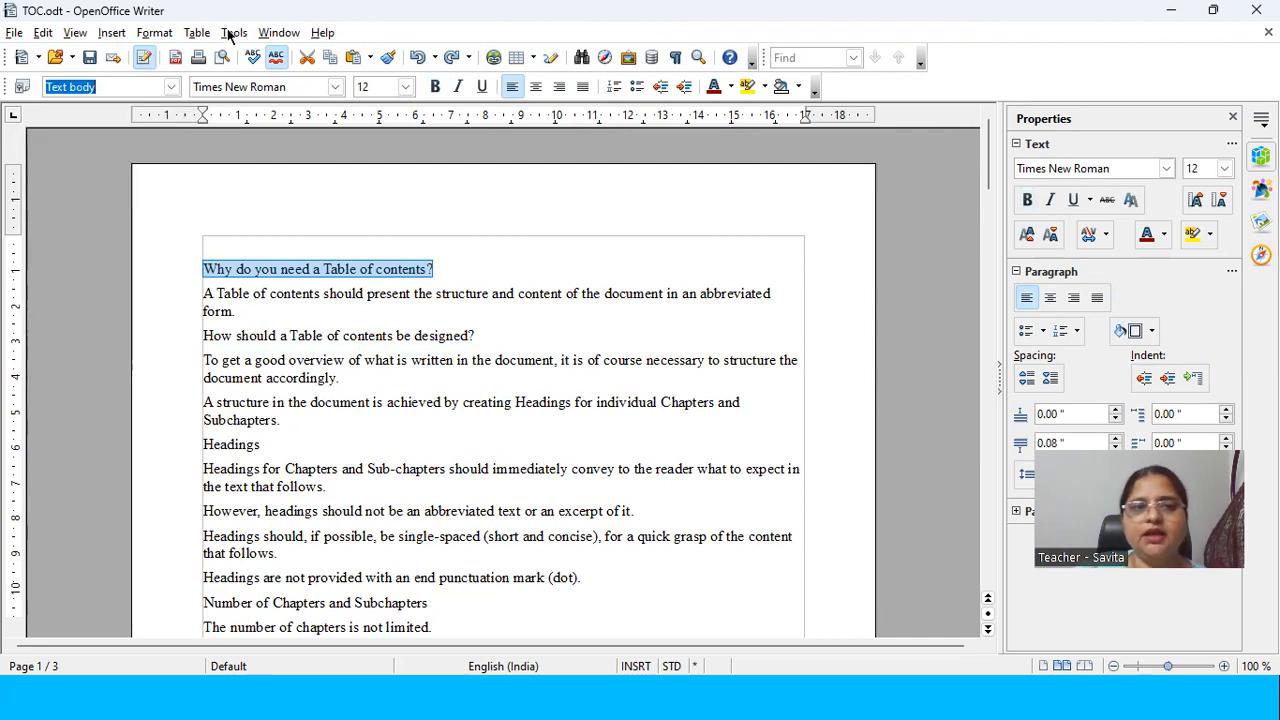
{"action": "left_click", "coordinate": [229, 34]}
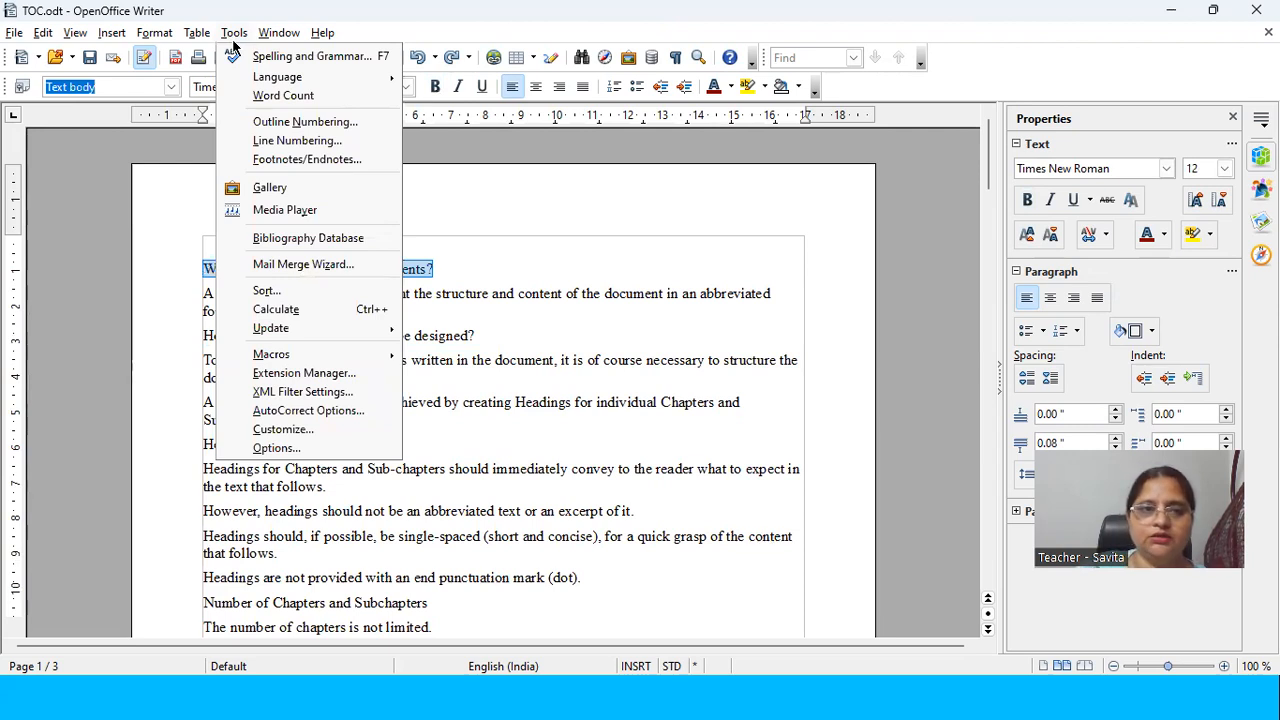
{"action": "left_click", "coordinate": [266, 123]}
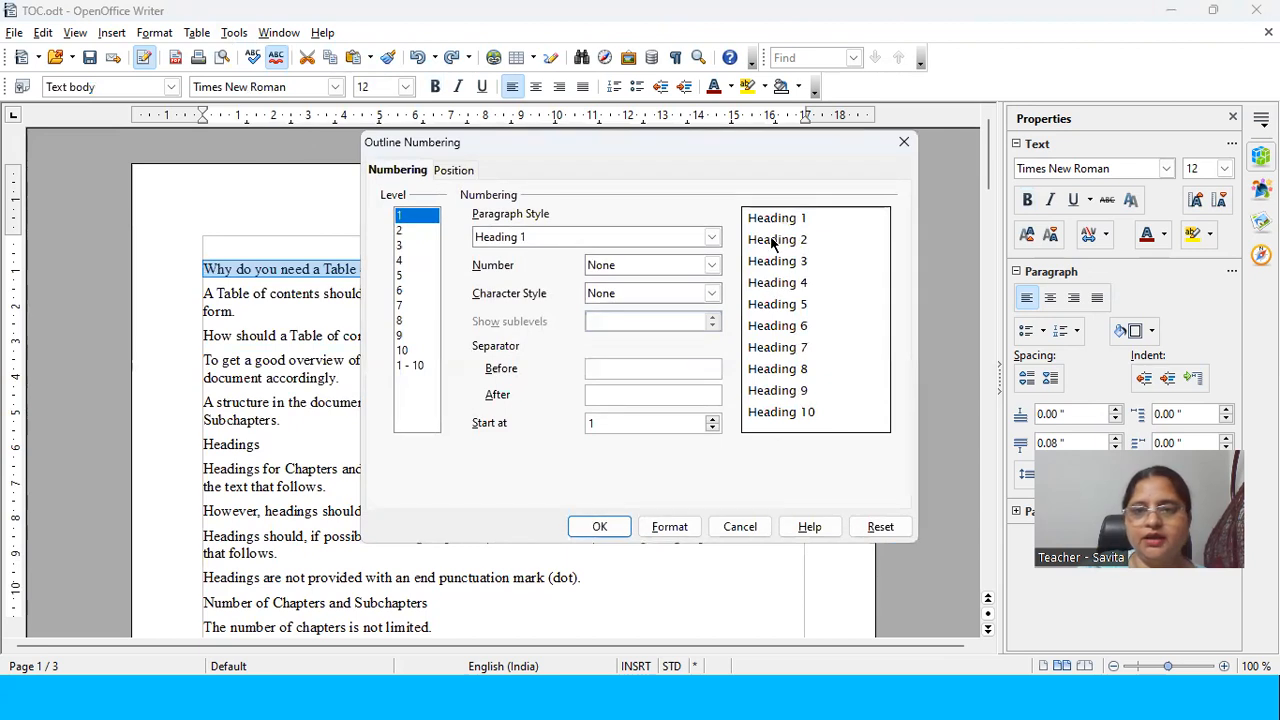
{"action": "left_click", "coordinate": [612, 238]}
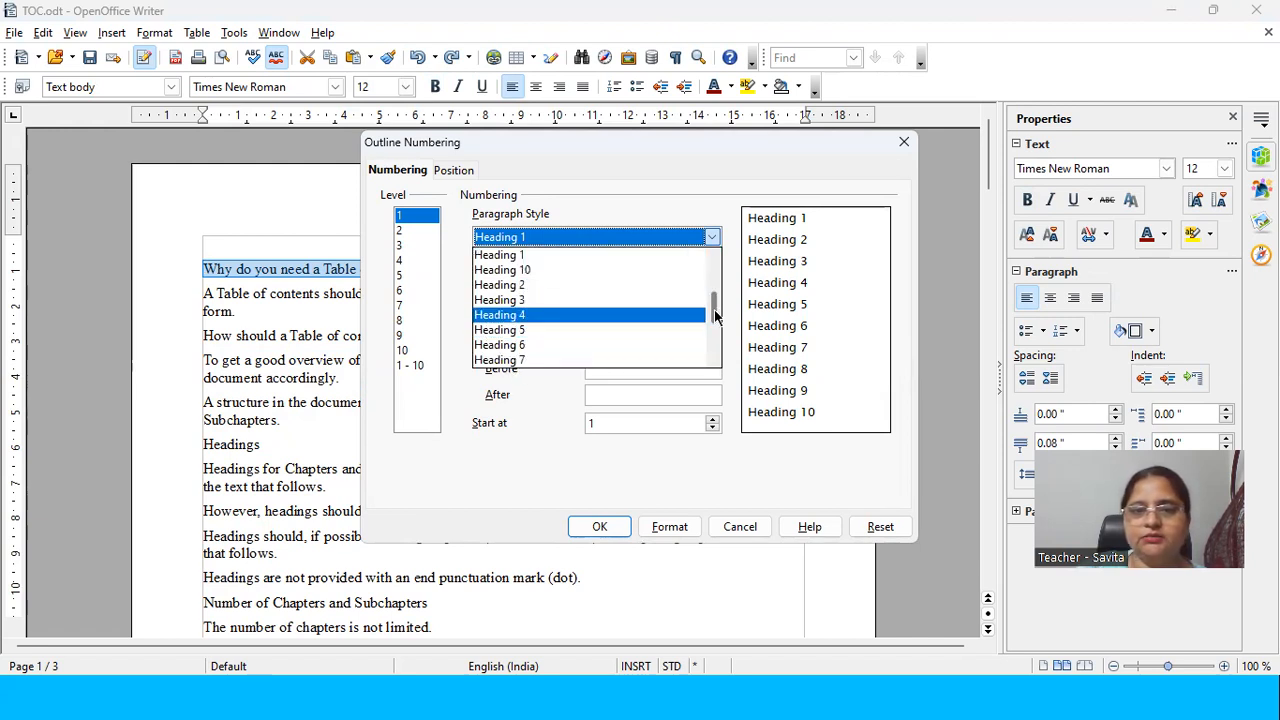
{"action": "scroll", "coordinate": [715, 300], "scroll_direction": "up", "scroll_amount": 3}
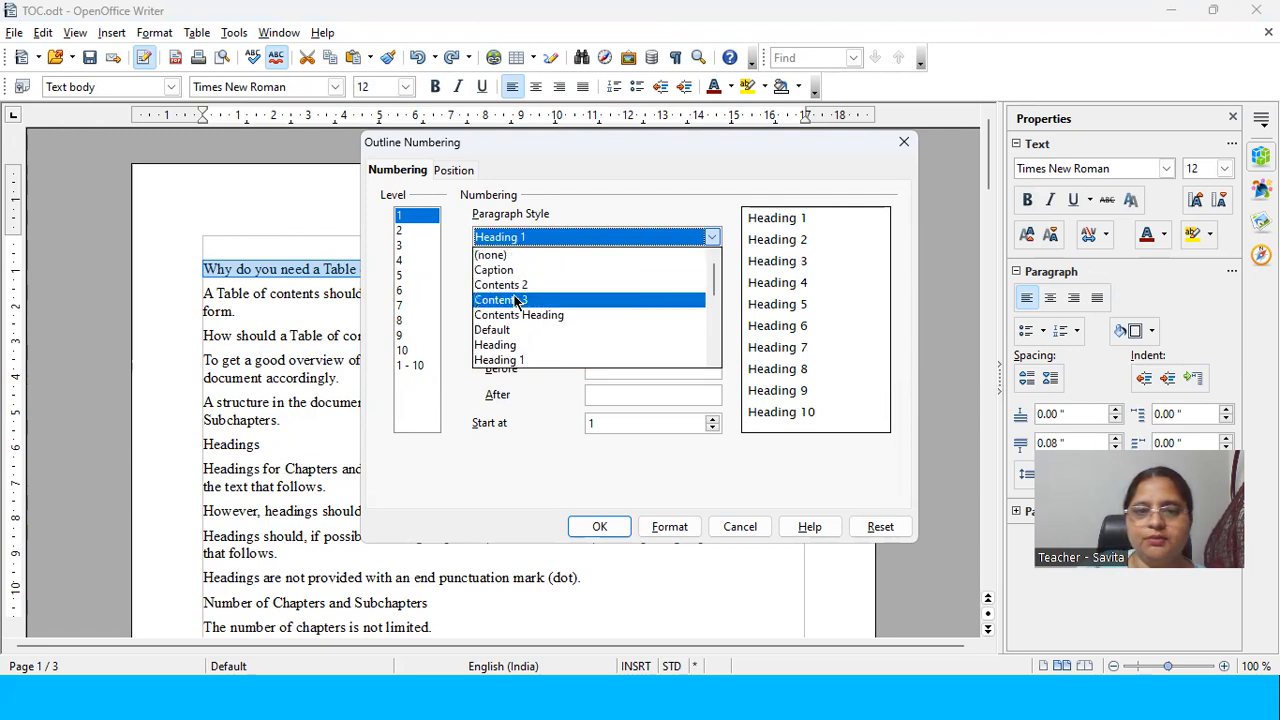
{"action": "left_click_drag", "start_coordinate": [714, 278], "coordinate": [717, 352]}
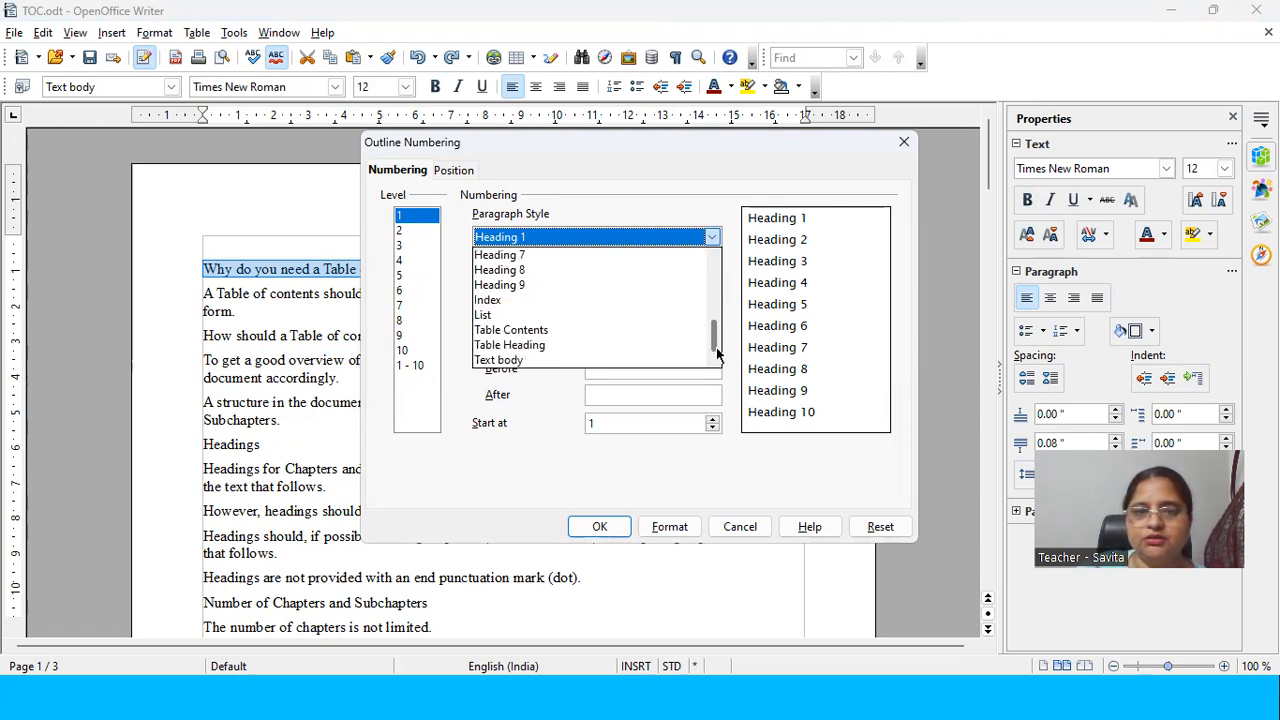
{"action": "left_click", "coordinate": [525, 418]}
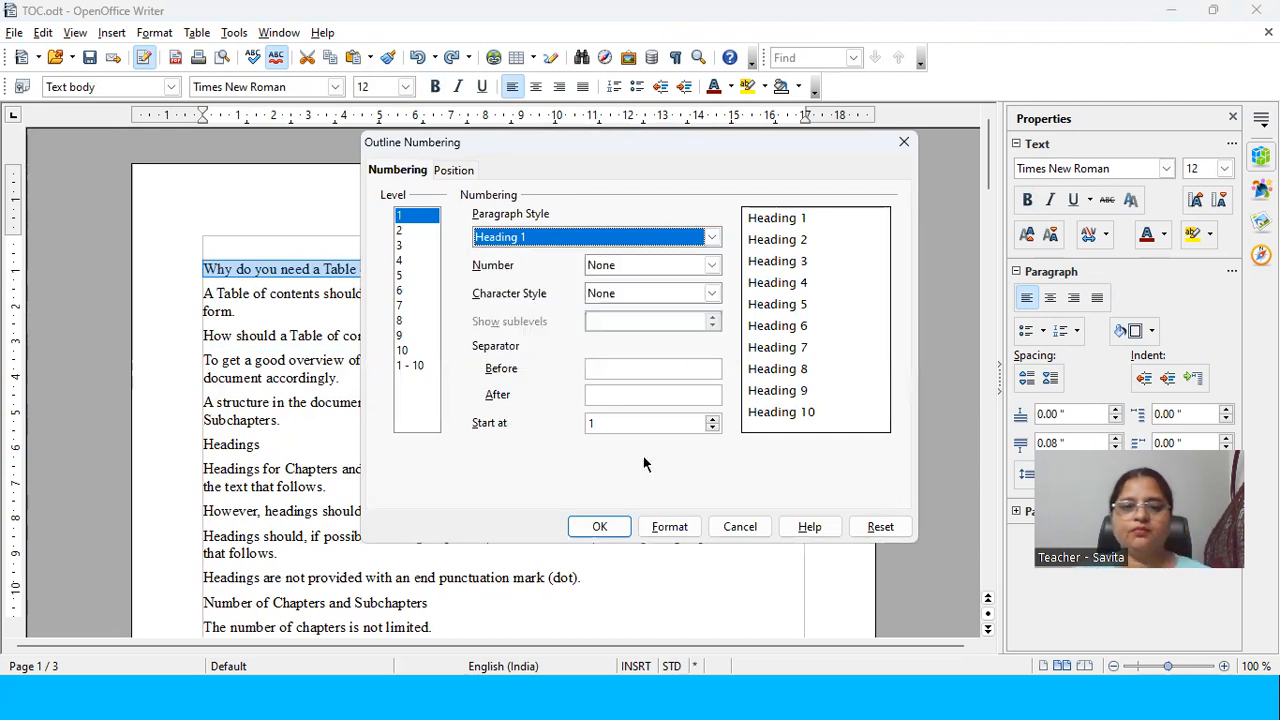
{"action": "left_click", "coordinate": [740, 527]}
{"action": "left_click", "coordinate": [238, 33]}
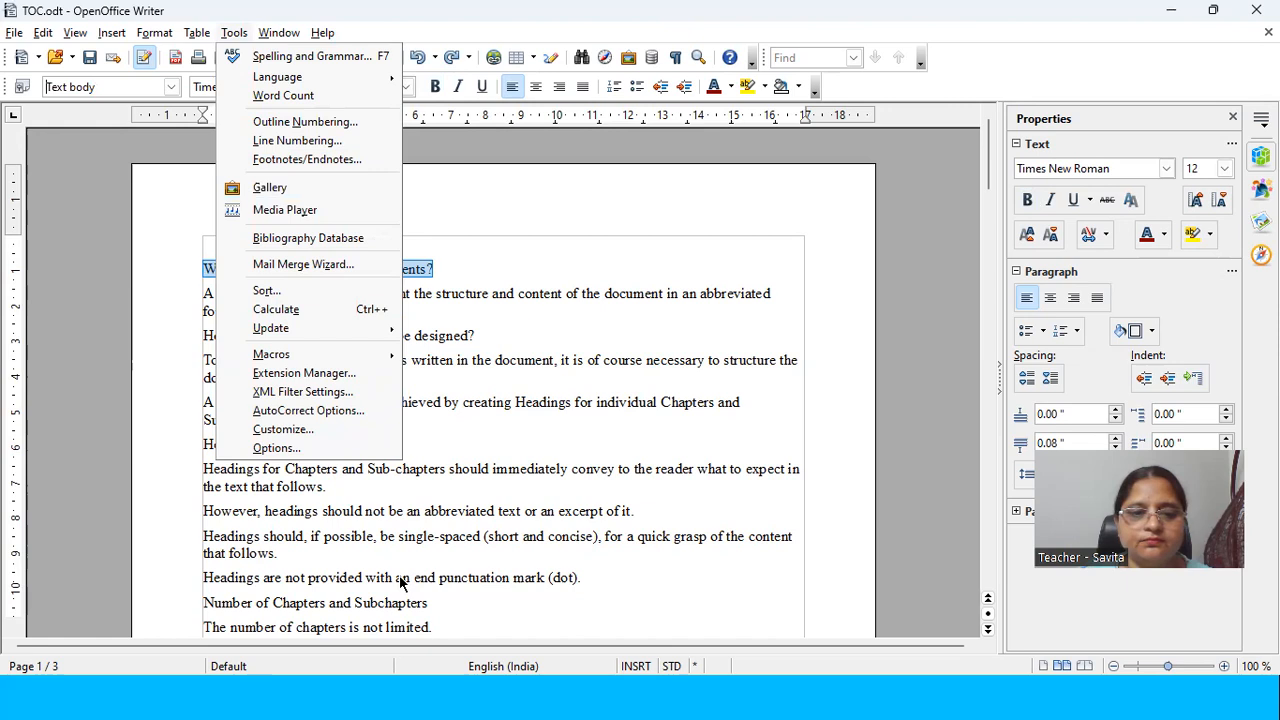
{"action": "key", "text": "Escape"}
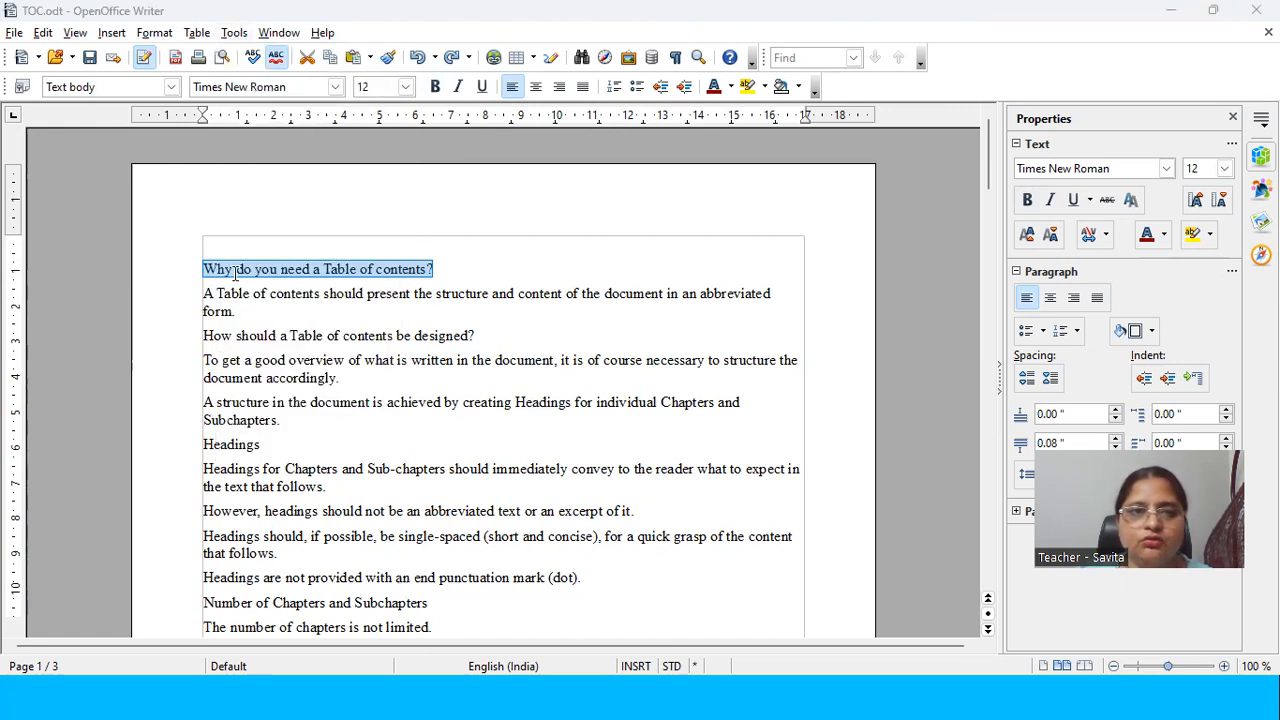
{"action": "left_click", "coordinate": [232, 34]}
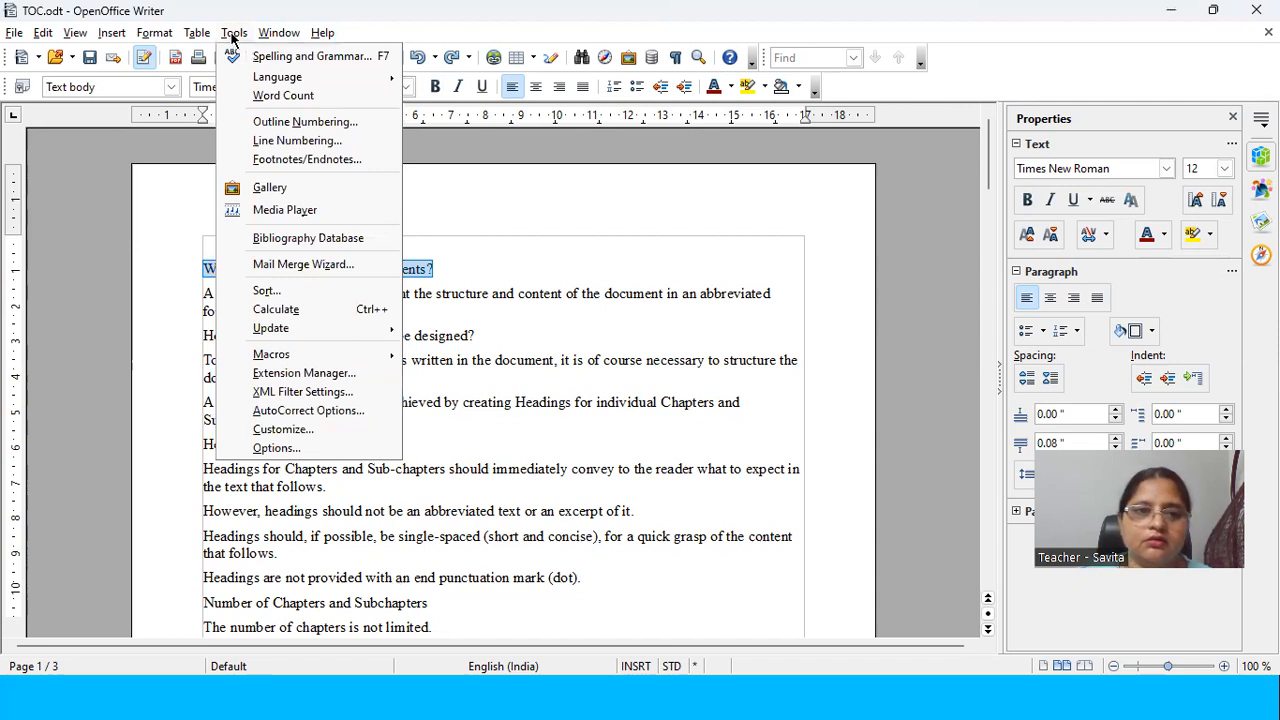
{"action": "left_click", "coordinate": [248, 121]}
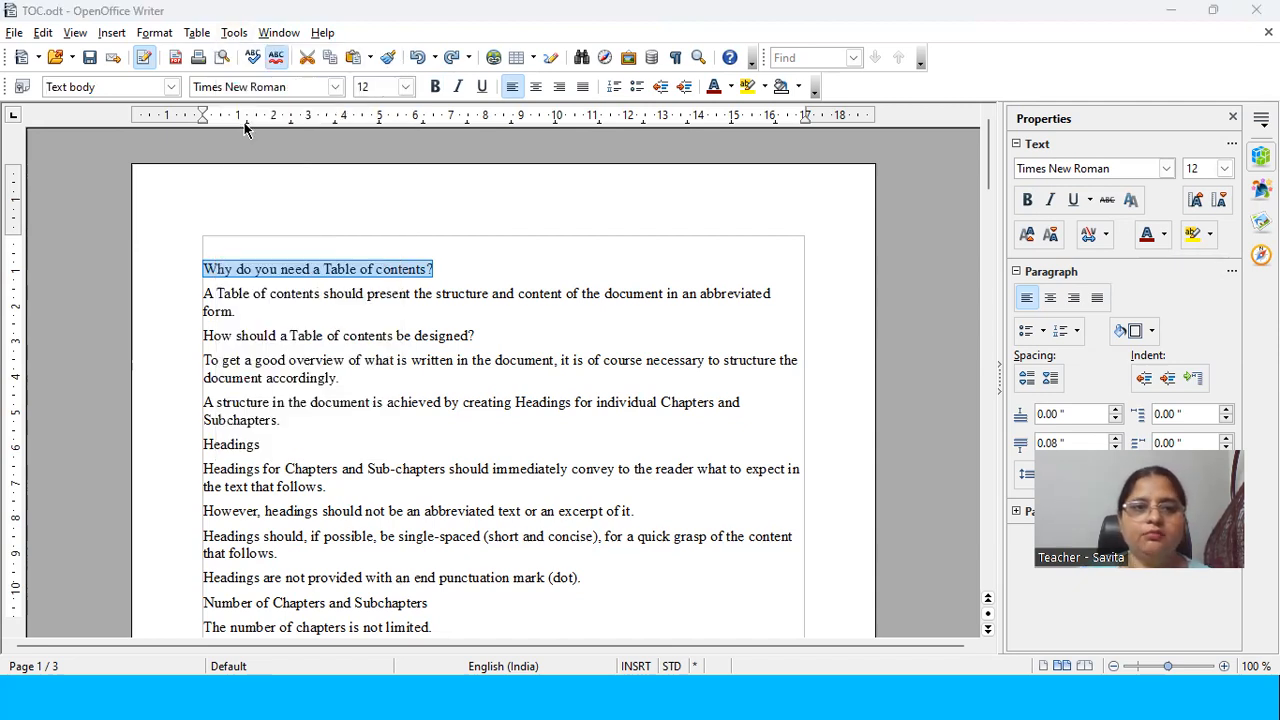
{"action": "left_click", "coordinate": [904, 142]}
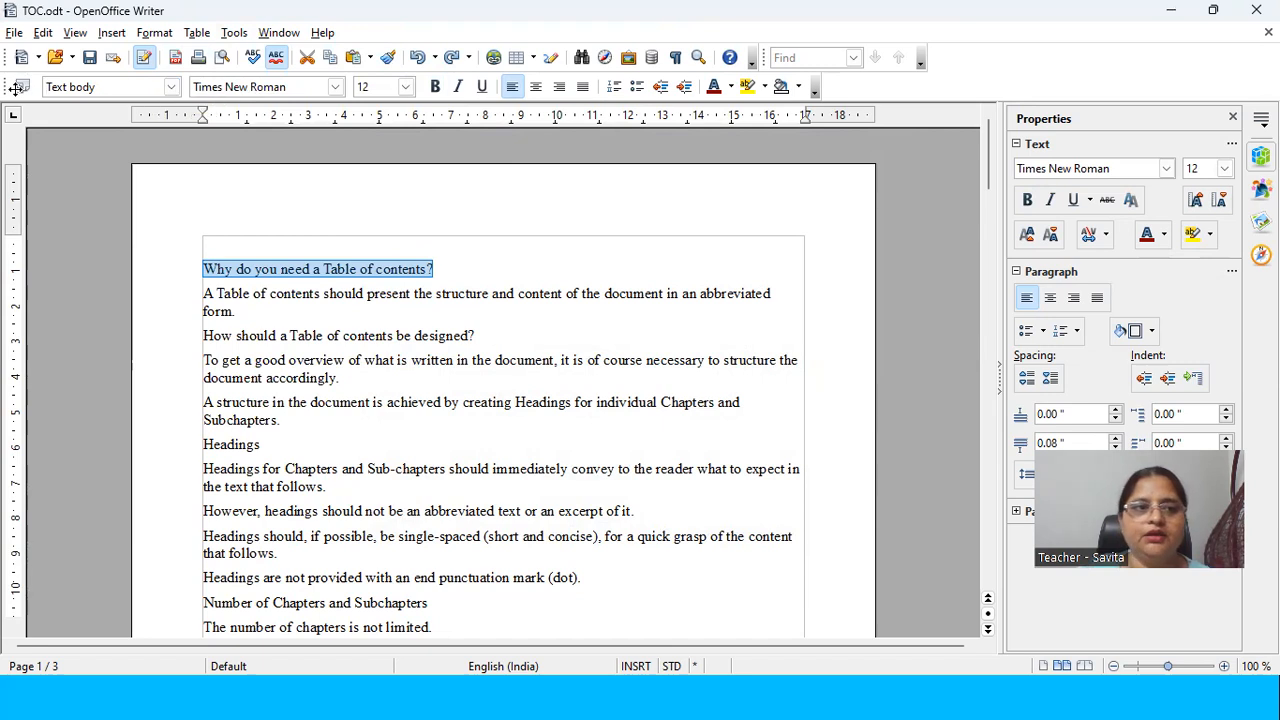
Step: Dock the Formatting toolbar in the first toolbar row, ahead of the Standard toolbar
{"action": "left_click_drag", "start_coordinate": [17, 87], "coordinate": [165, 205]}
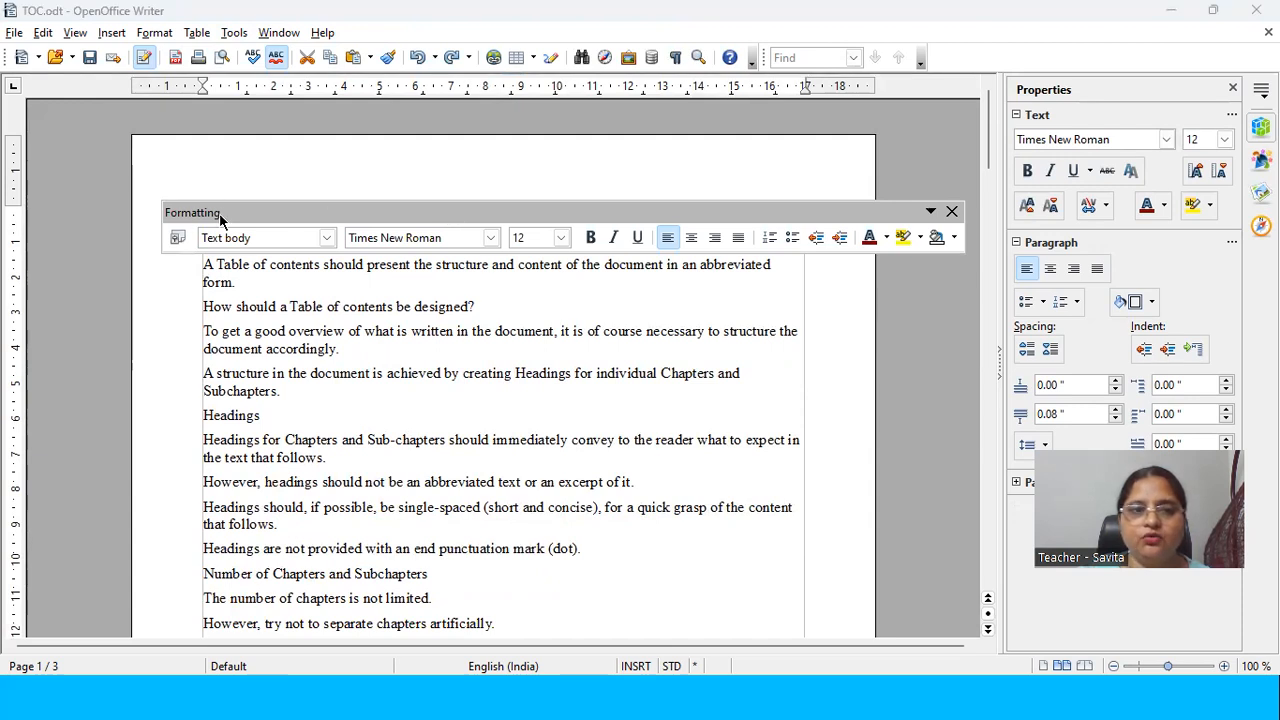
{"action": "left_click_drag", "start_coordinate": [240, 214], "coordinate": [80, 88]}
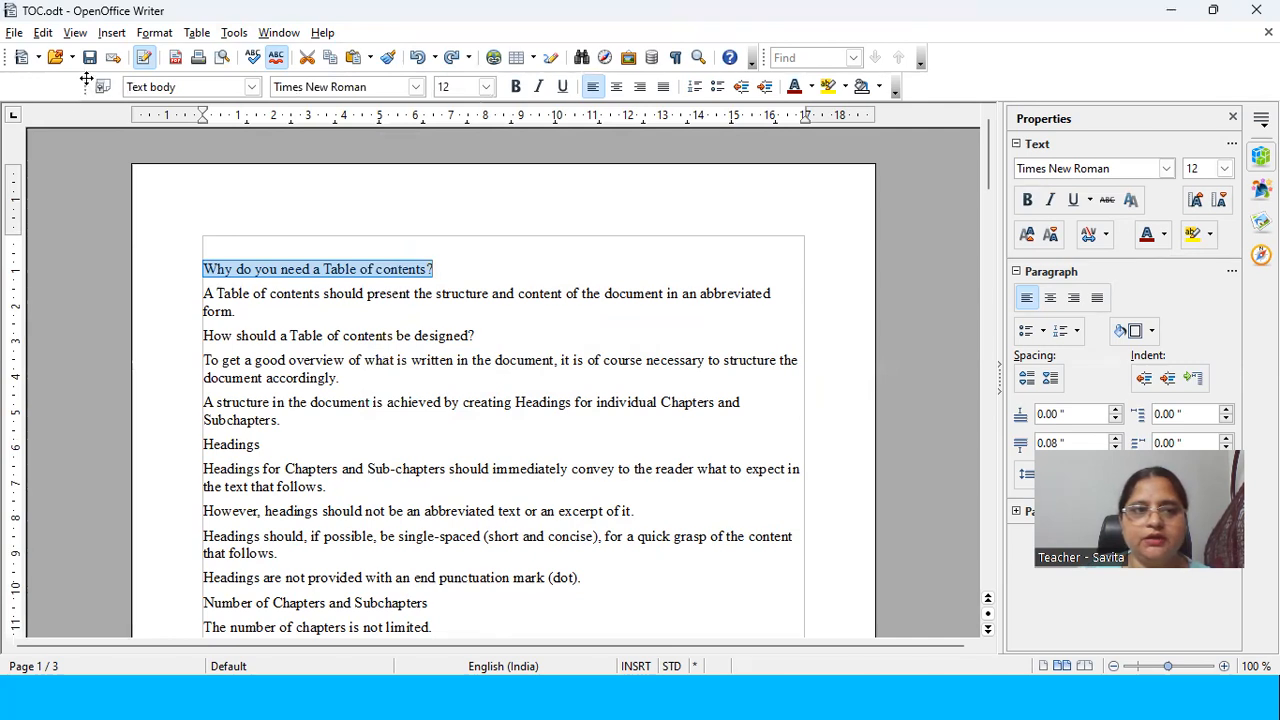
{"action": "left_click_drag", "start_coordinate": [86, 86], "coordinate": [12, 204]}
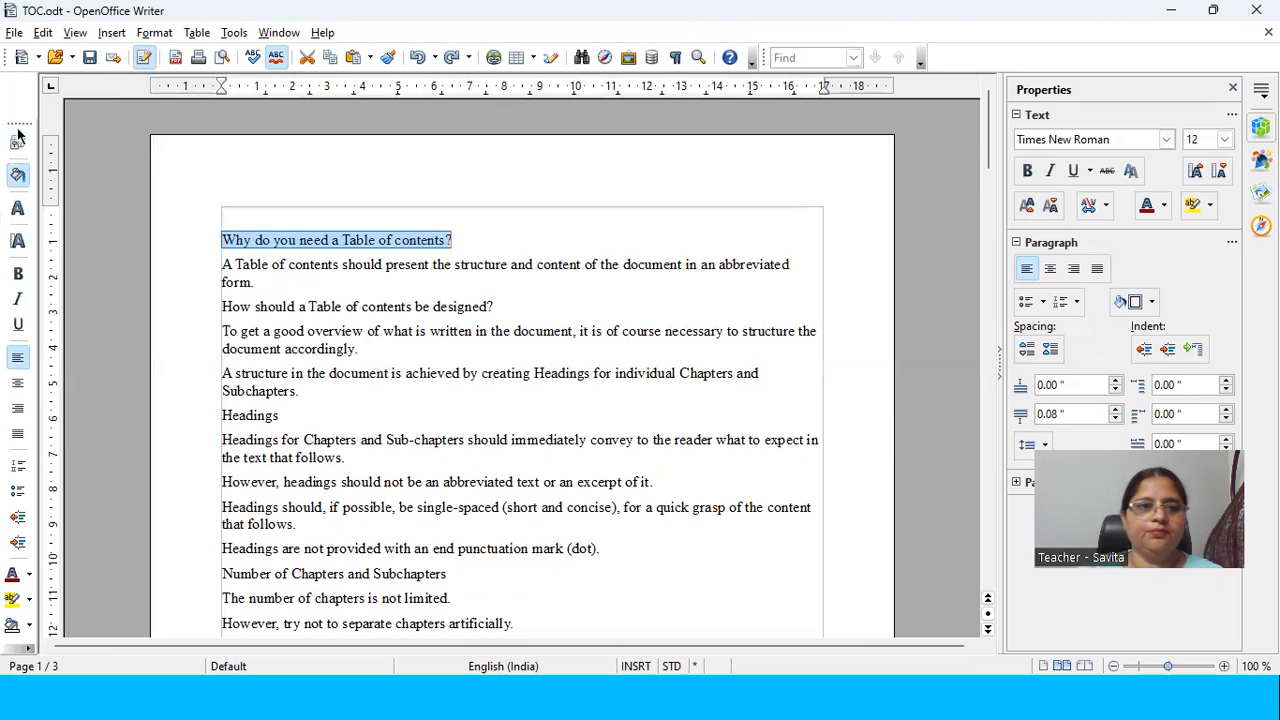
{"action": "left_click_drag", "start_coordinate": [18, 122], "coordinate": [258, 192]}
{"action": "left_click_drag", "start_coordinate": [350, 193], "coordinate": [118, 78]}
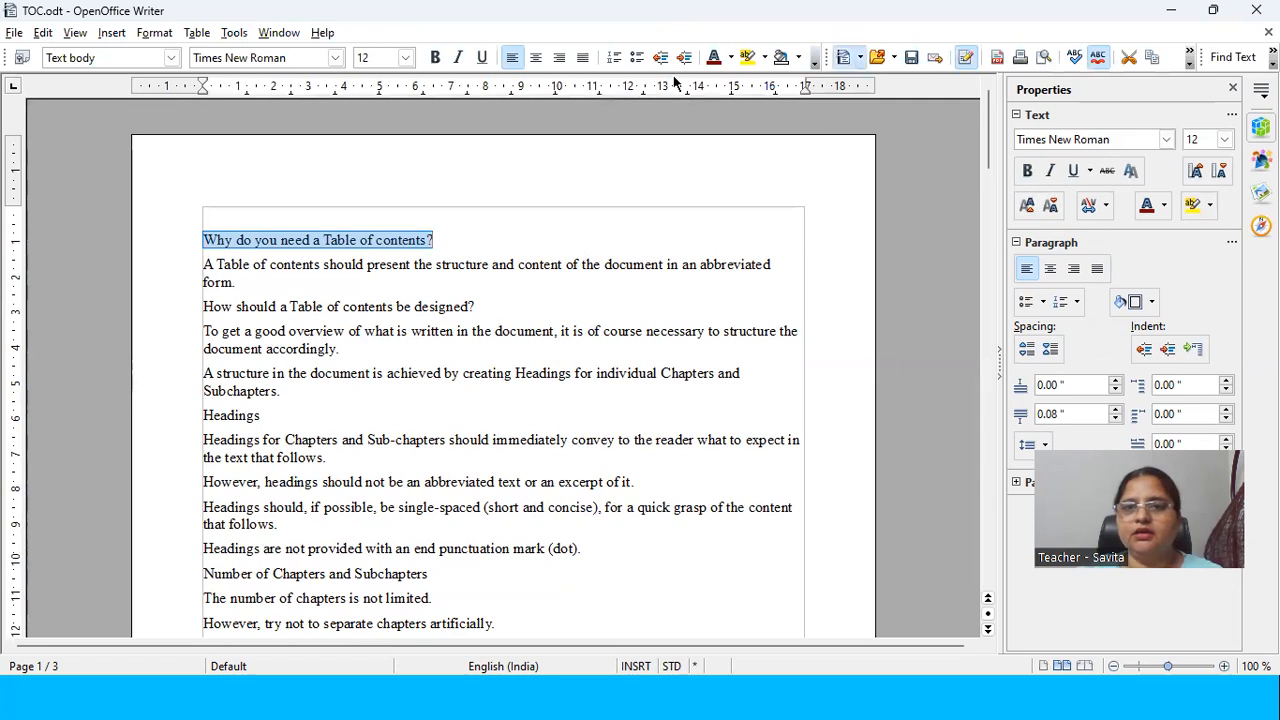
Step: Move the Standard toolbar to the row below the Formatting toolbar and dock the Find toolbar at the end of the first row
{"action": "left_click_drag", "start_coordinate": [828, 57], "coordinate": [213, 85]}
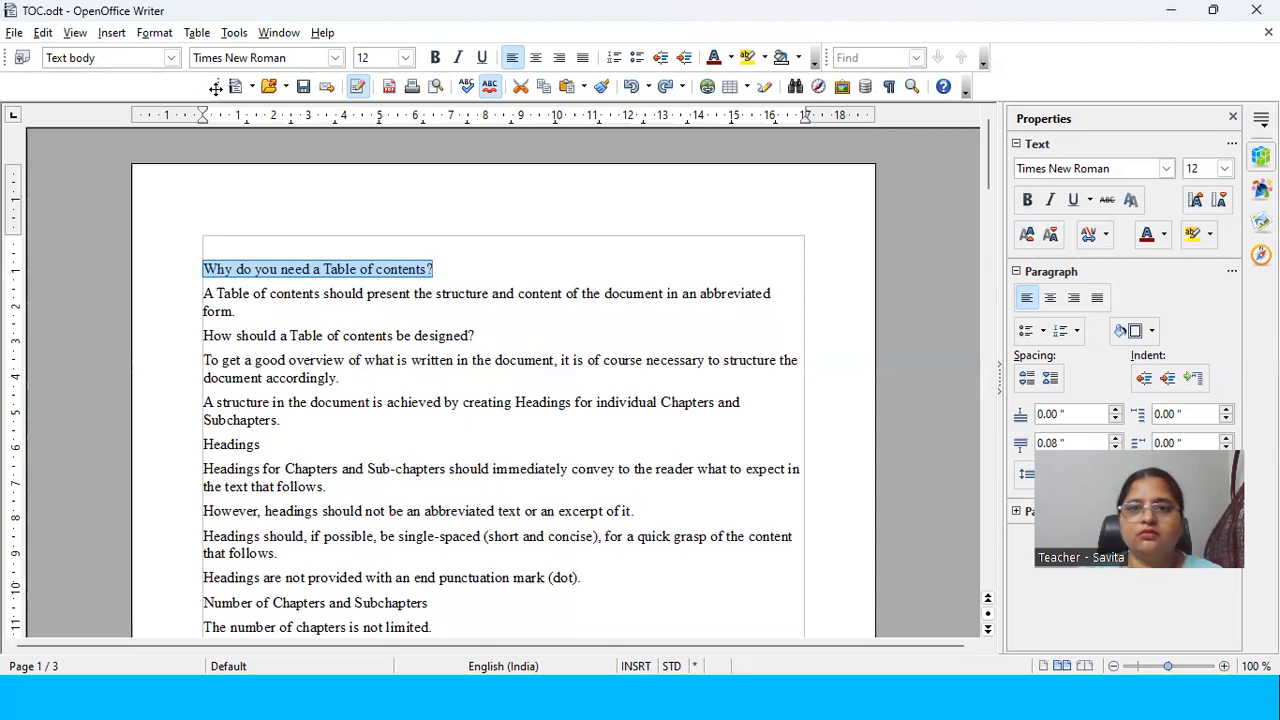
{"action": "left_click_drag", "start_coordinate": [206, 80], "coordinate": [191, 85]}
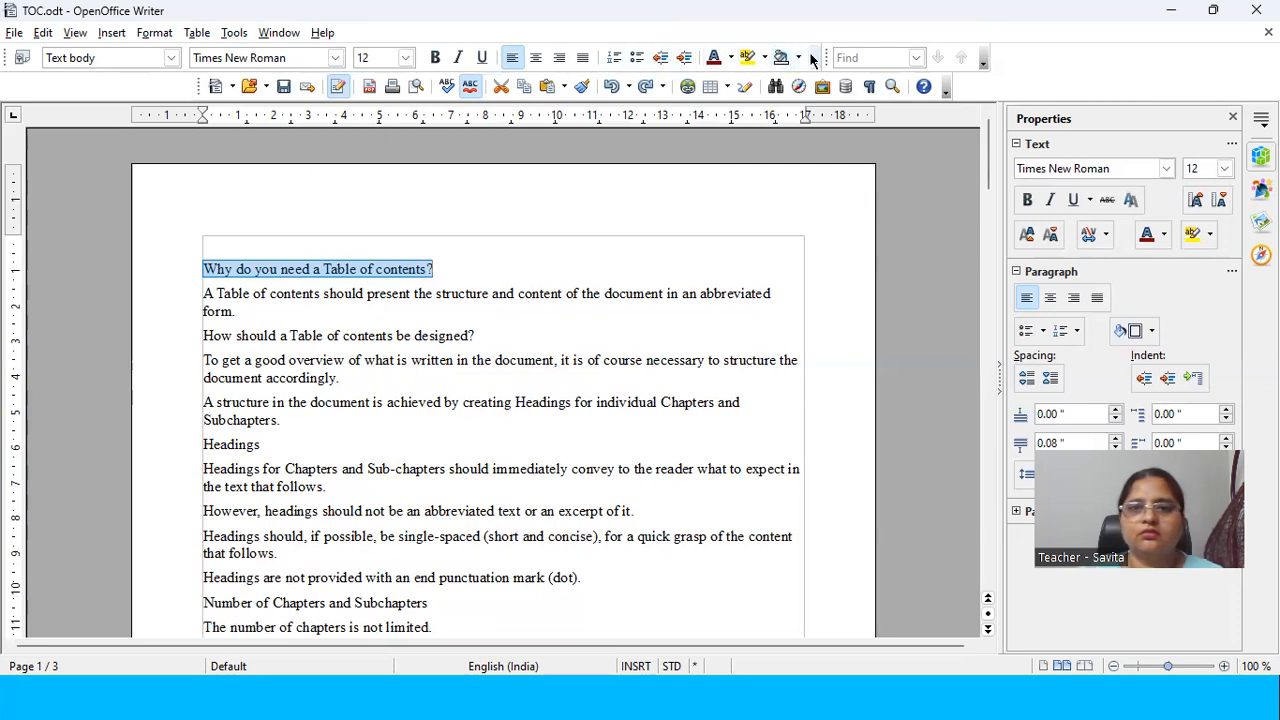
{"action": "left_click_drag", "start_coordinate": [825, 57], "coordinate": [70, 141]}
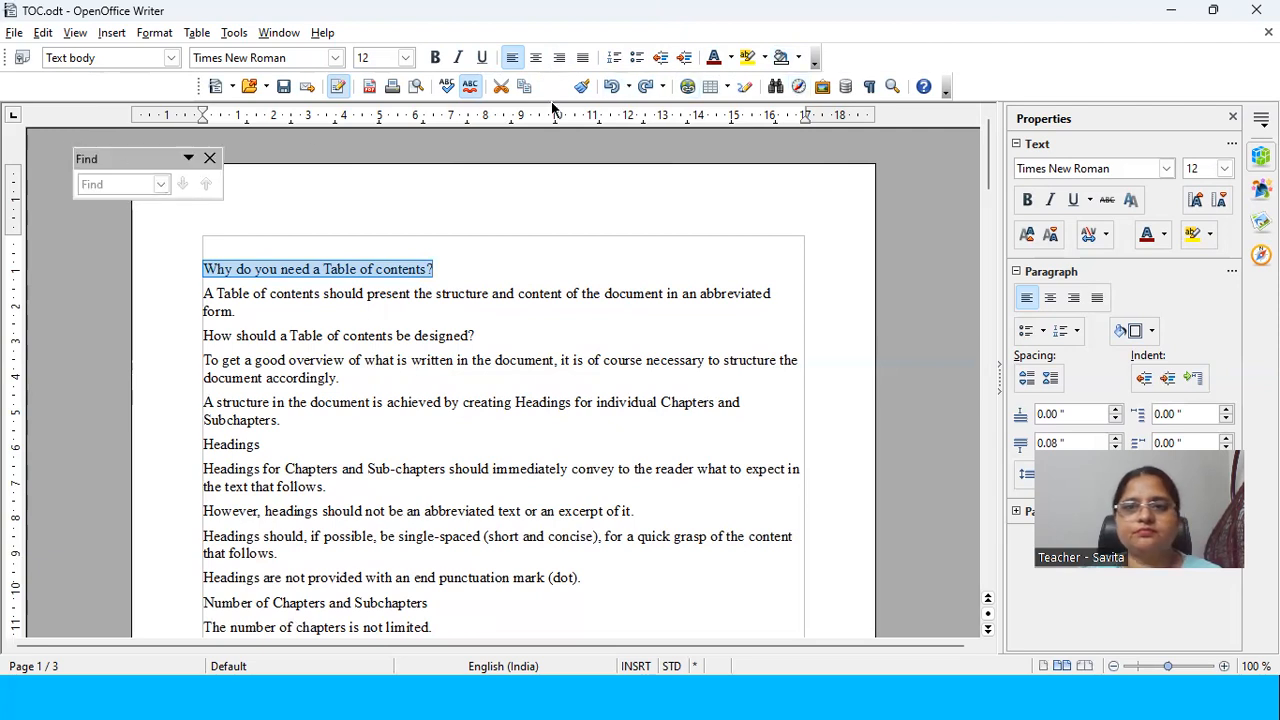
{"action": "left_click", "coordinate": [814, 66]}
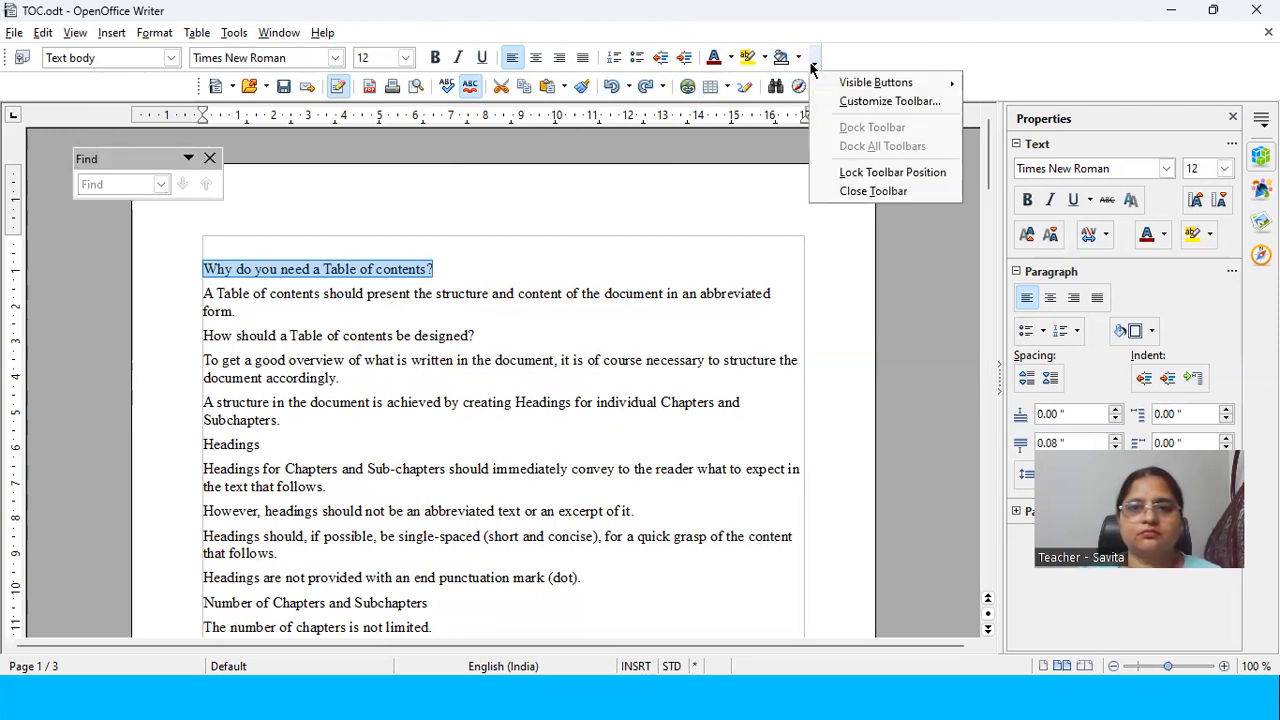
{"action": "left_click", "coordinate": [816, 62]}
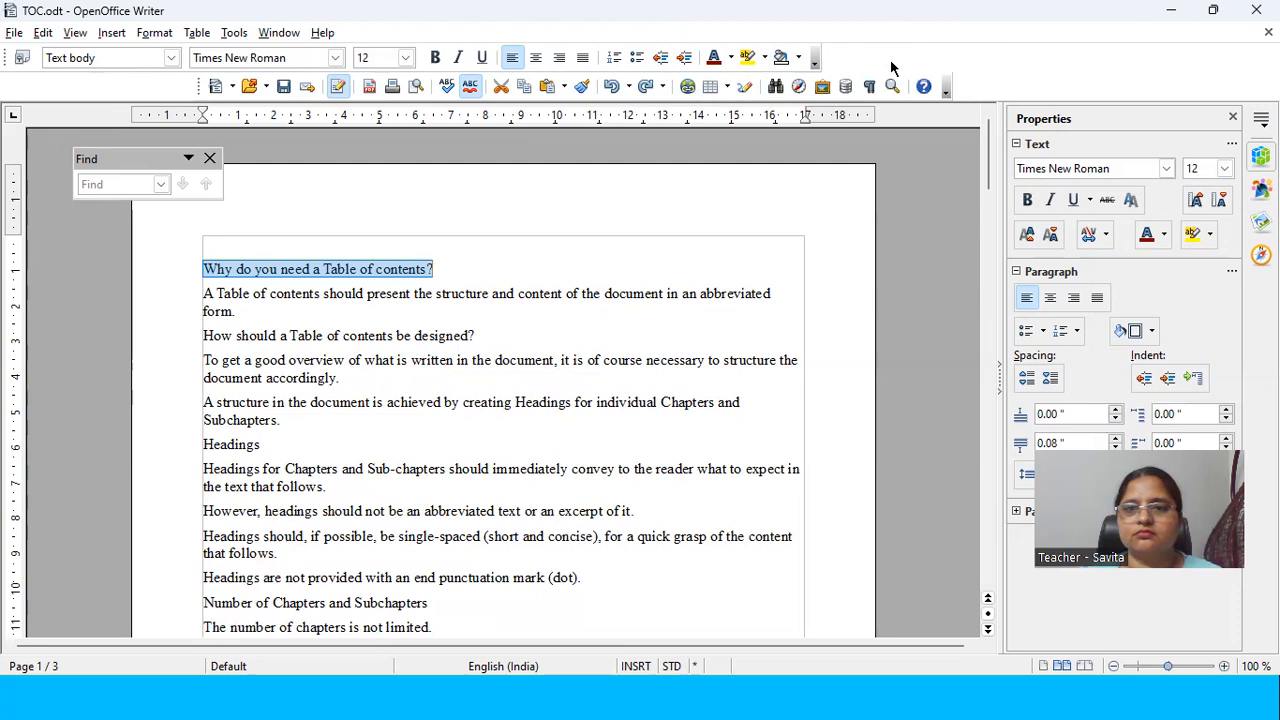
{"action": "left_click", "coordinate": [945, 92]}
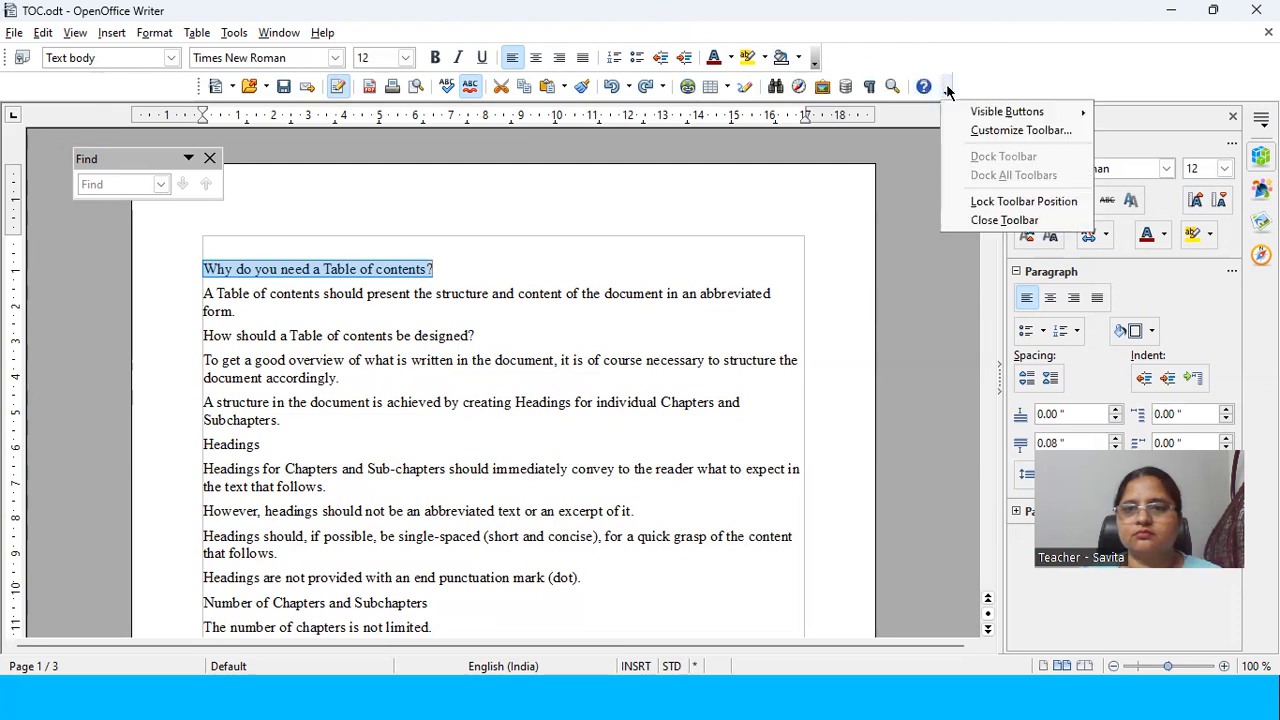
{"action": "left_click", "coordinate": [929, 572]}
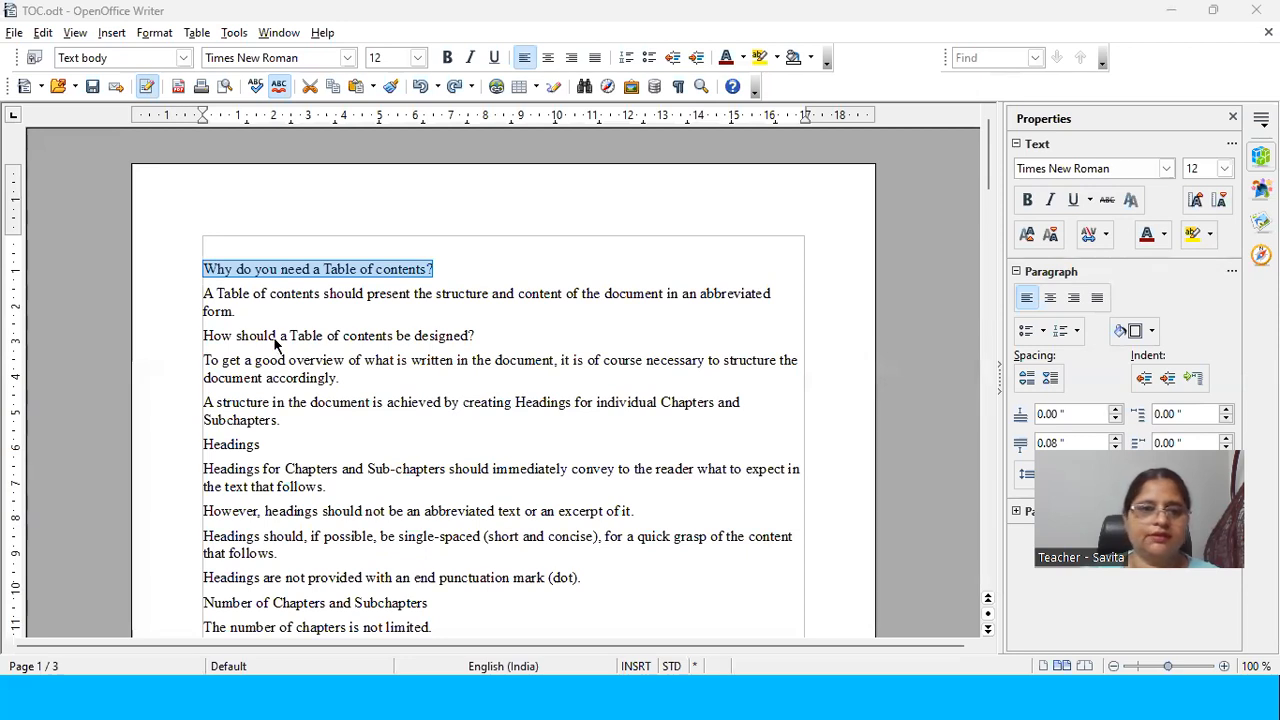
Step: Apply the Heading 1 paragraph style to the line "Why do you need a Table of contents?"
{"action": "left_click", "coordinate": [274, 251]}
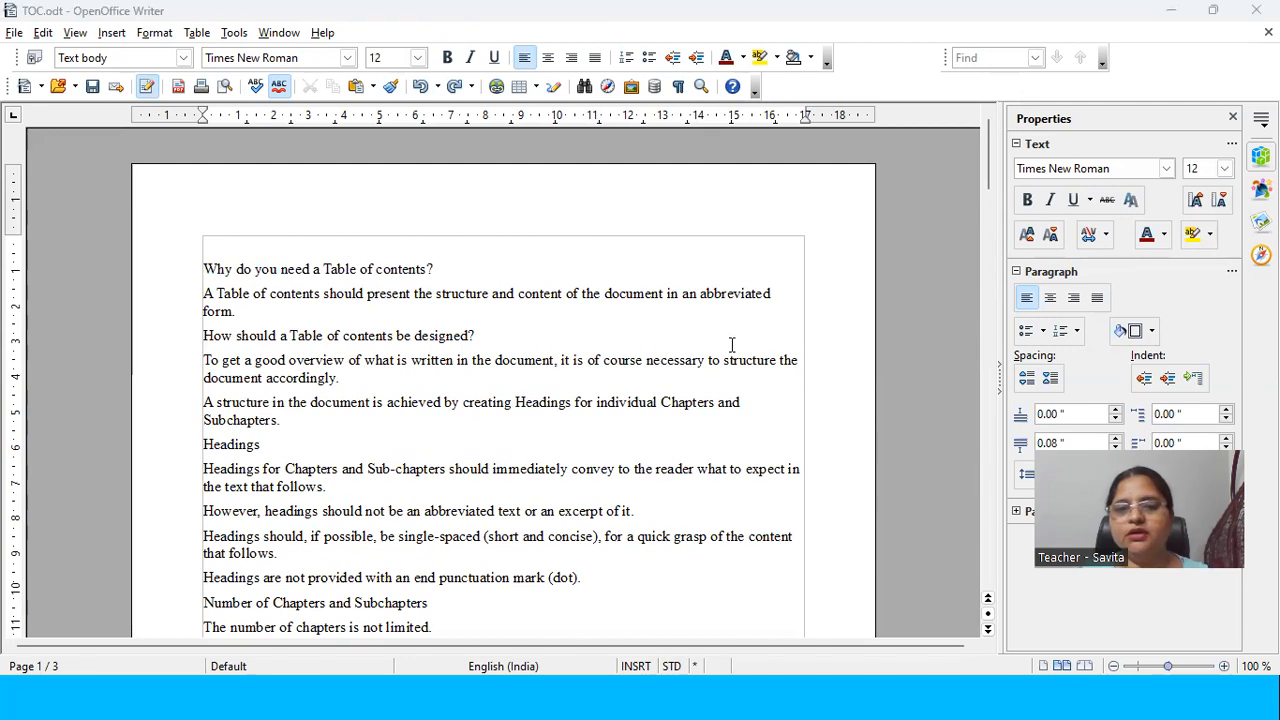
{"action": "left_click_drag", "start_coordinate": [440, 268], "coordinate": [152, 251]}
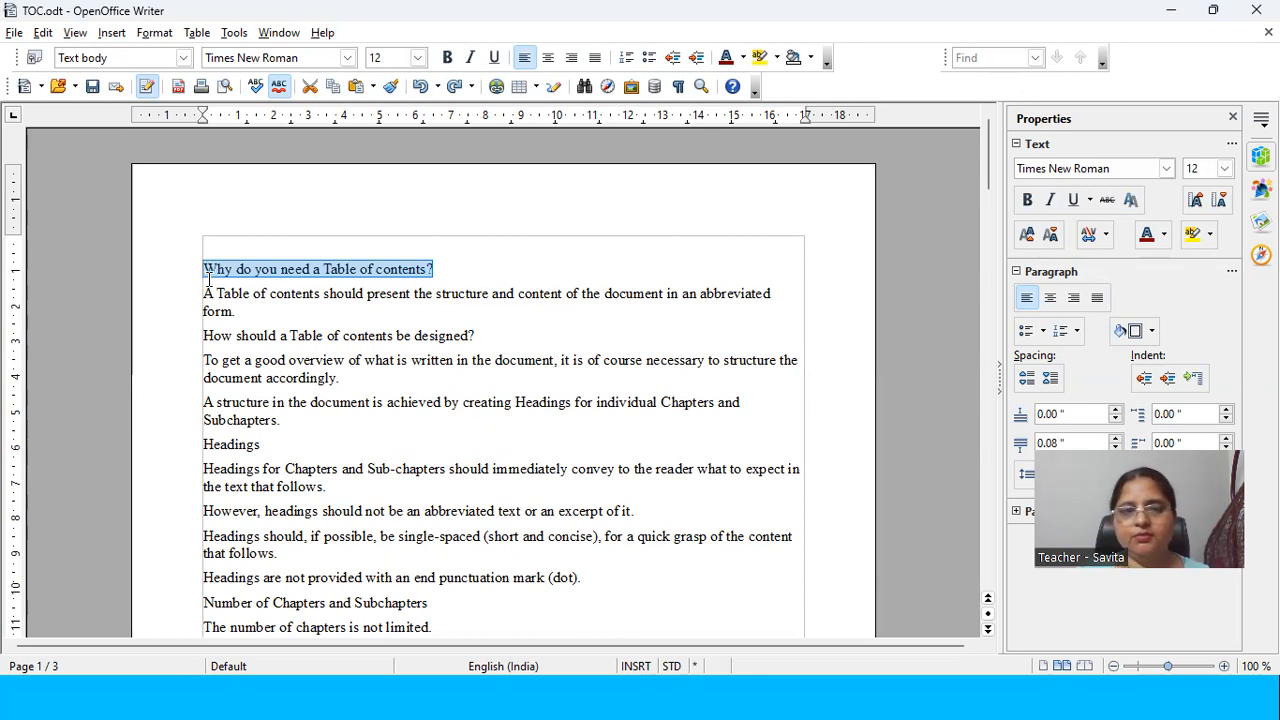
{"action": "left_click", "coordinate": [185, 60]}
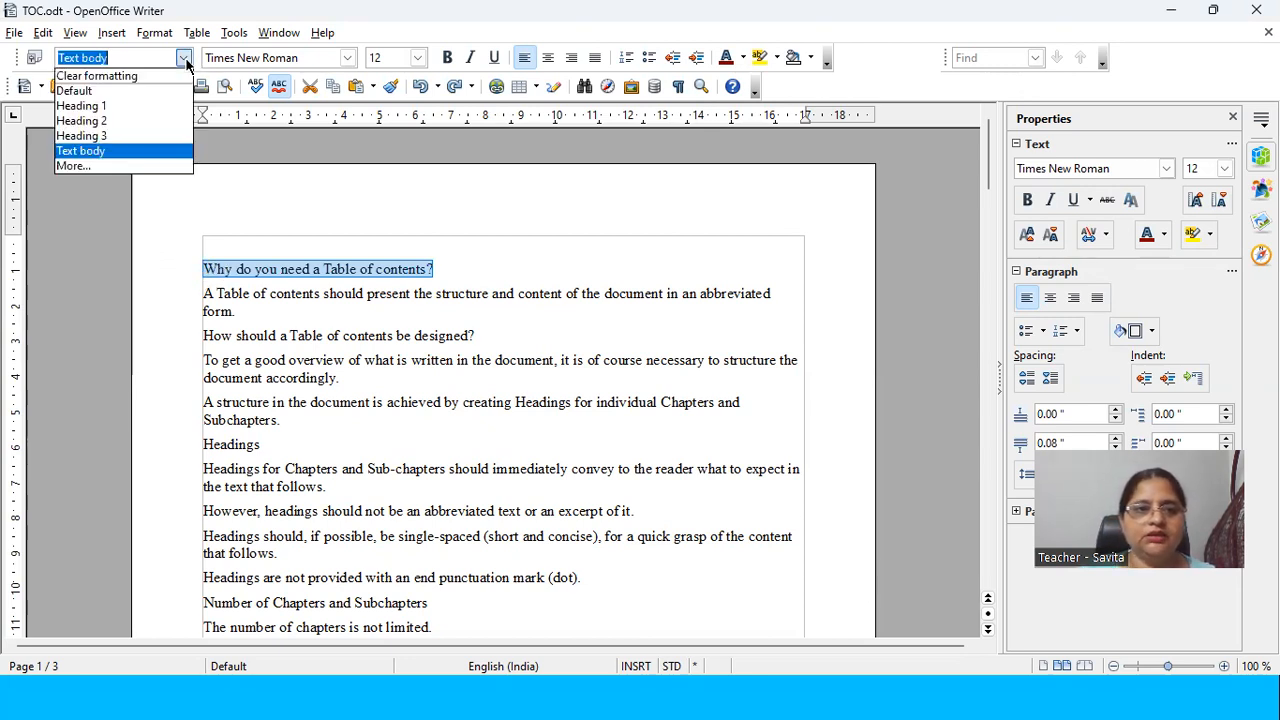
{"action": "left_click", "coordinate": [133, 105]}
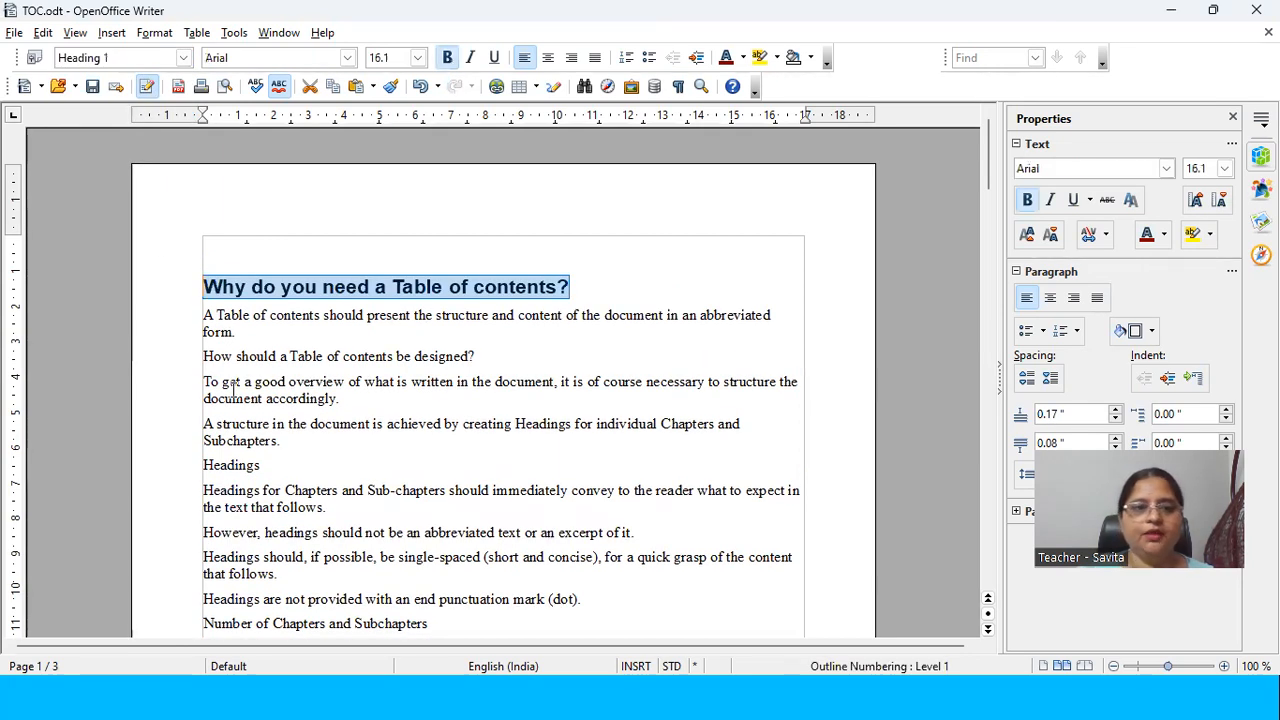
Step: Apply the Heading 2 paragraph style to the line "How should a Table of contents be designed?"
{"action": "left_click_drag", "start_coordinate": [476, 357], "coordinate": [179, 343]}
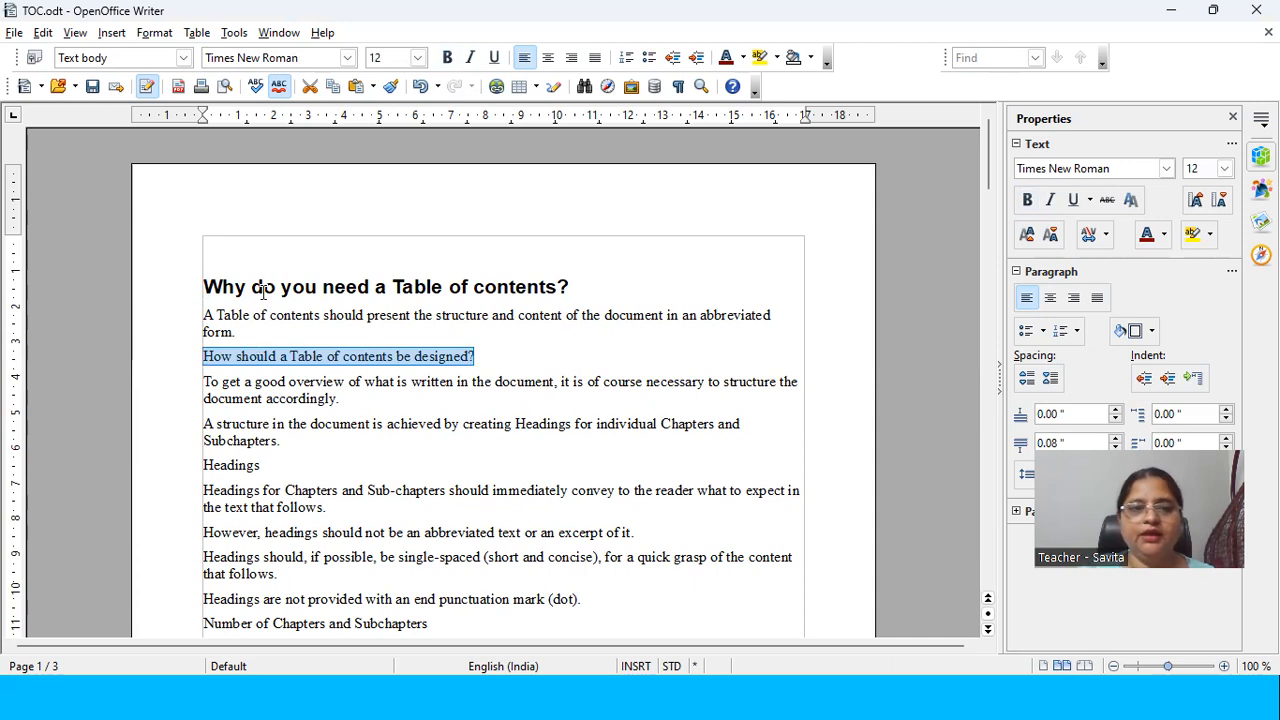
{"action": "left_click", "coordinate": [183, 57]}
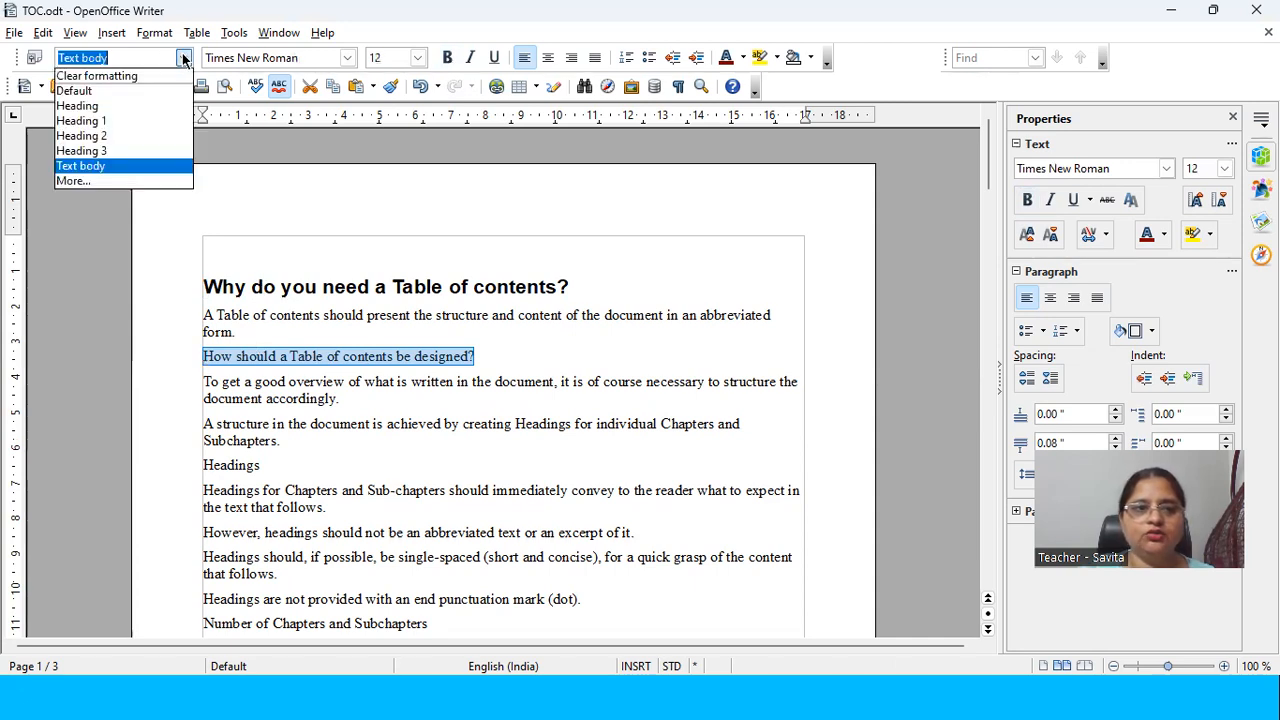
{"action": "left_click", "coordinate": [140, 137]}
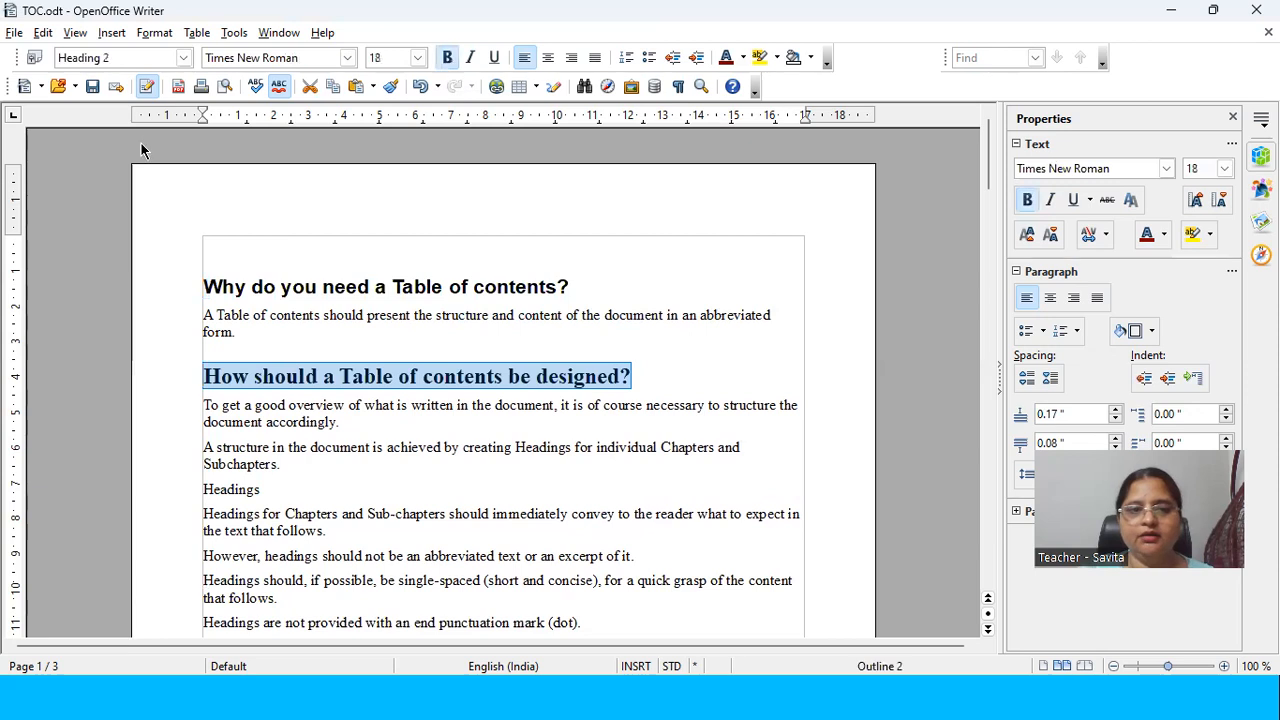
Step: Undo the heading styles and all earlier edits until the document is empty
{"action": "scroll", "coordinate": [292, 451], "scroll_direction": "down", "scroll_amount": 1}
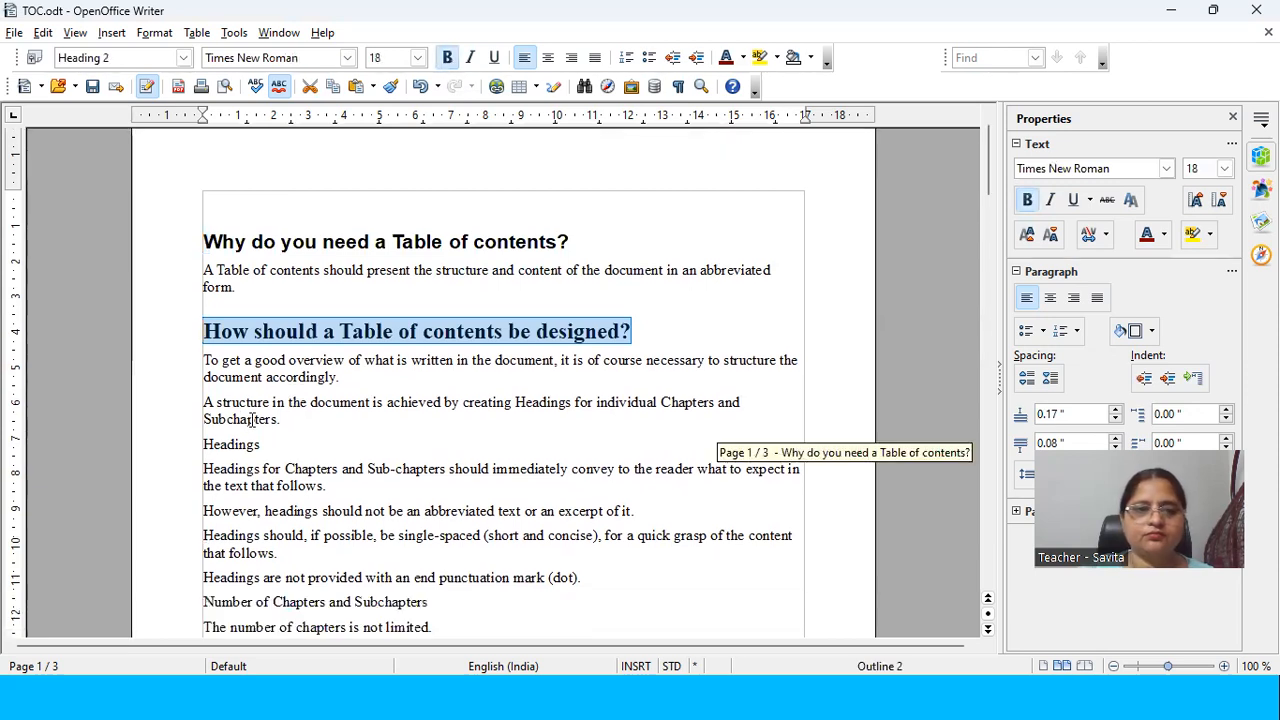
{"action": "scroll", "coordinate": [250, 420], "scroll_direction": "down", "scroll_amount": 2}
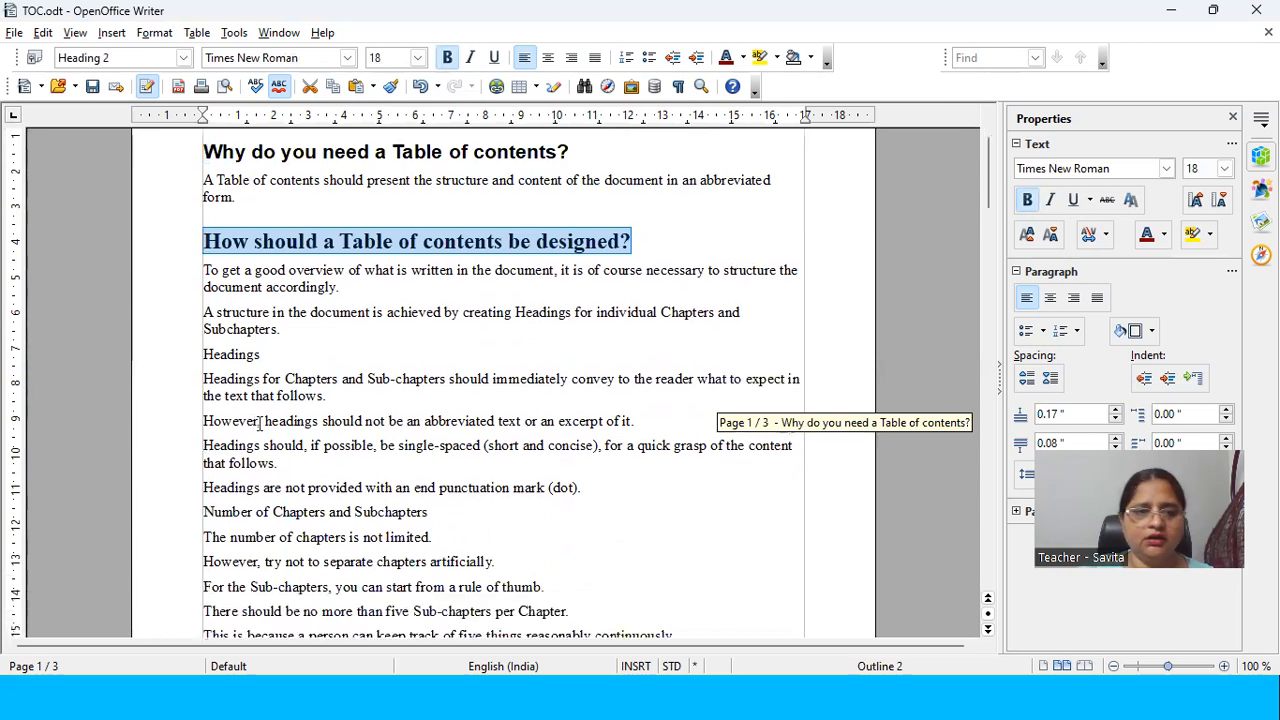
{"action": "scroll", "coordinate": [437, 505], "scroll_direction": "down", "scroll_amount": 1}
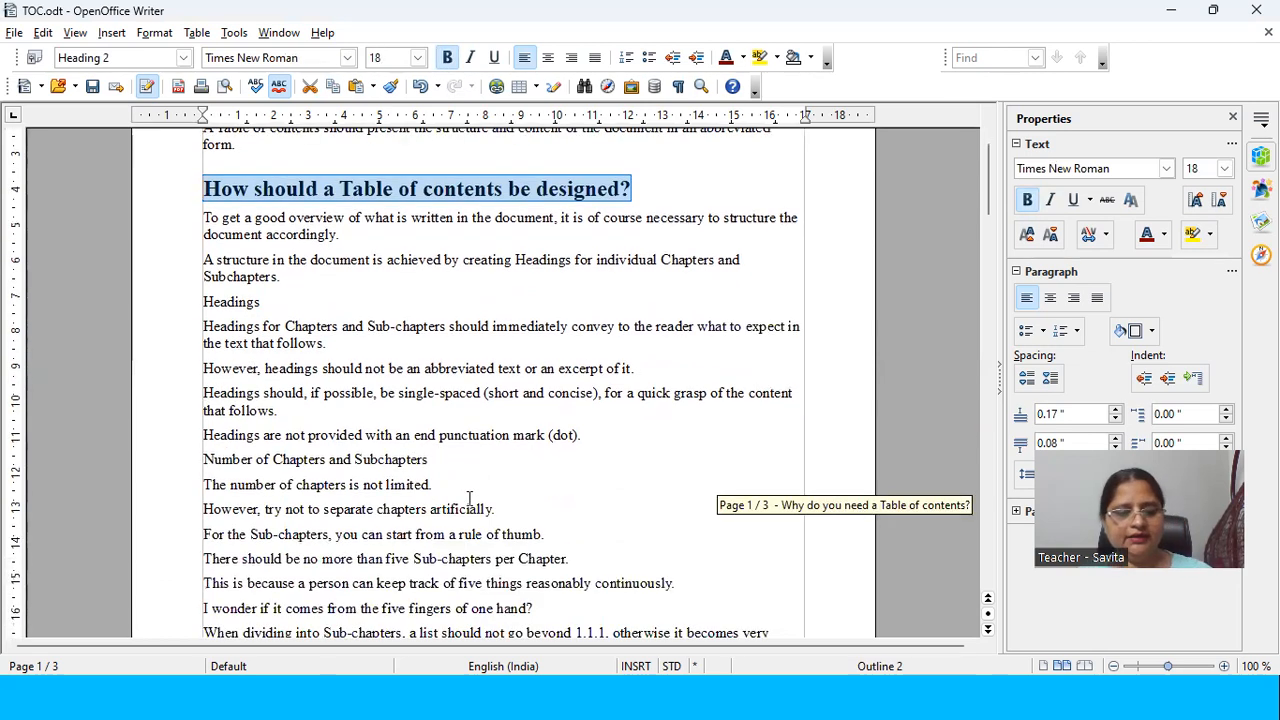
{"action": "key", "text": "ctrl+z"}
{"action": "key", "text": "ctrl+z"}
{"action": "key", "text": "ctrl+z"}
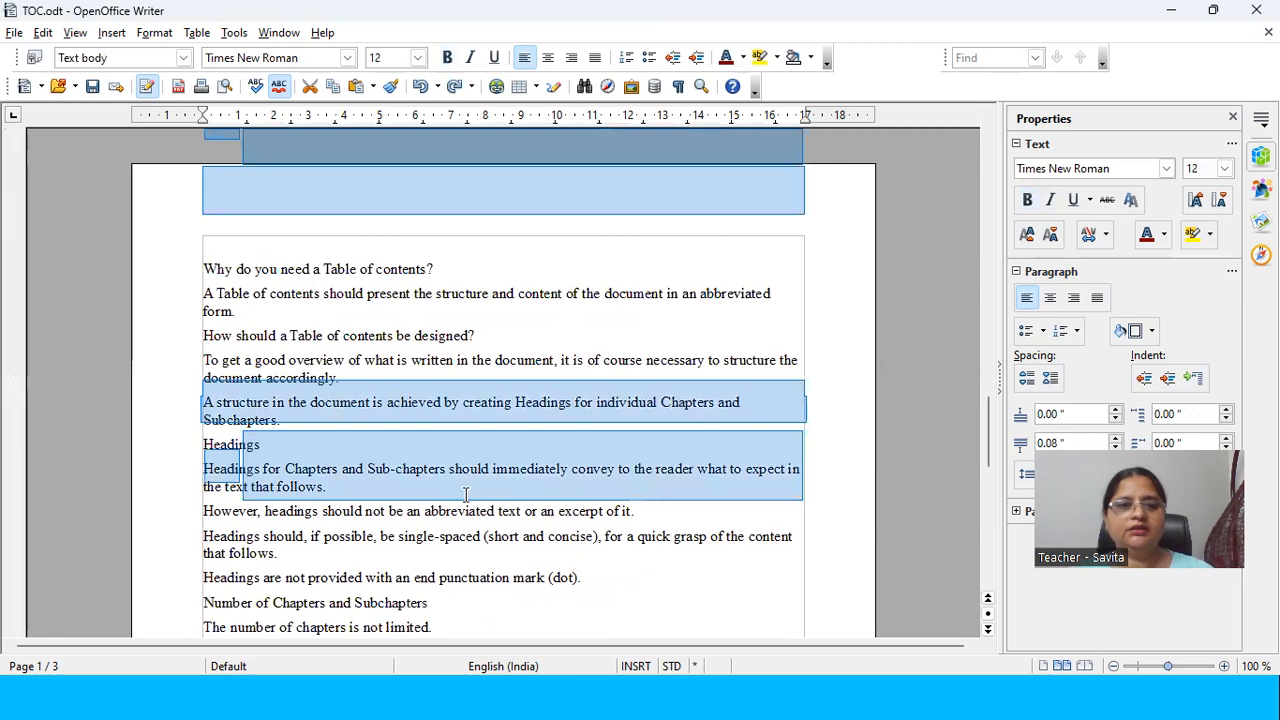
{"action": "key", "text": "ctrl+y"}
{"action": "key", "text": "ctrl+y"}
{"action": "key", "text": "ctrl+y"}
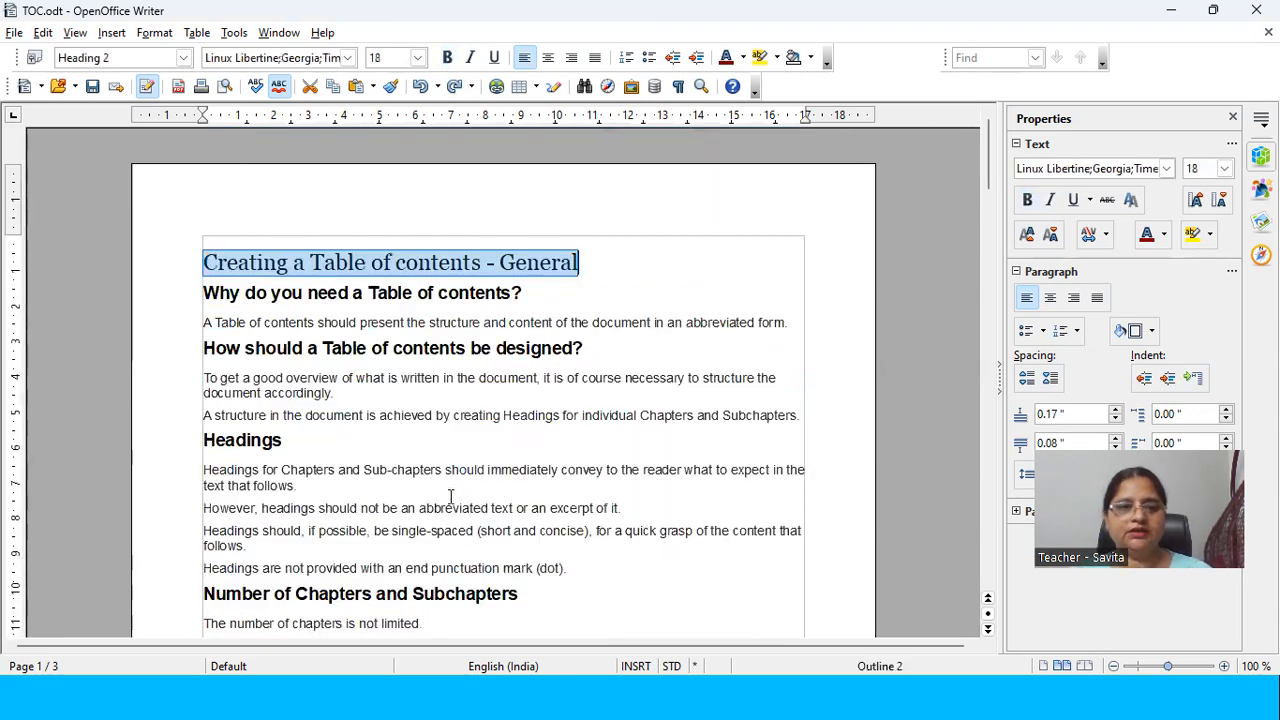
{"action": "left_click", "coordinate": [332, 301]}
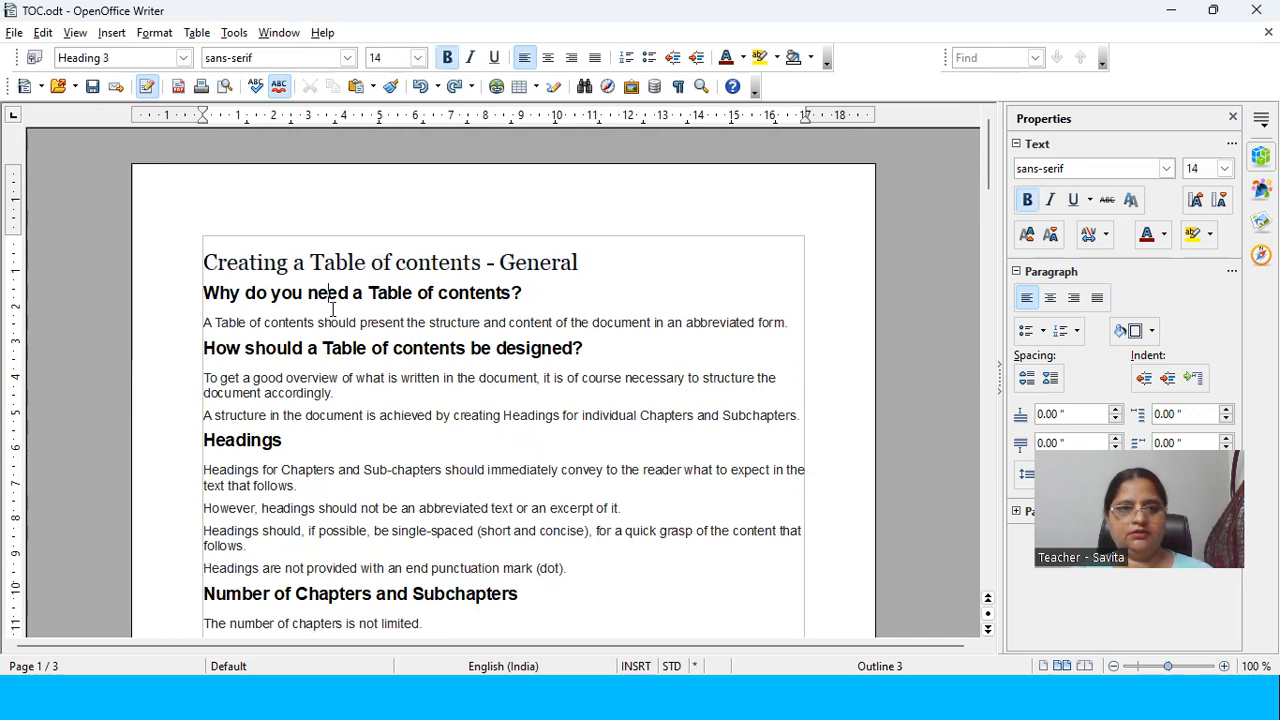
{"action": "key", "text": "ctrl+z"}
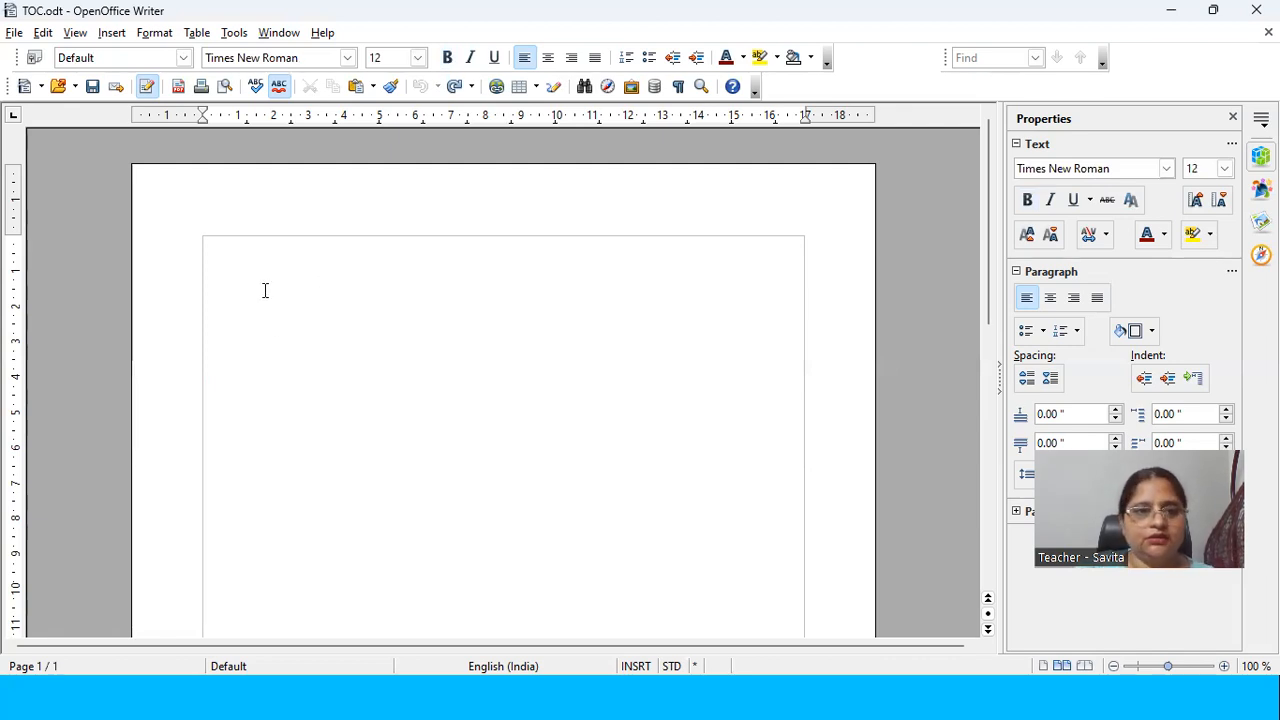
Step: Paste the article about creating a table of contents, with its original formatting, into the empty document
{"action": "key", "text": "ctrl+v"}
{"action": "scroll", "coordinate": [317, 283], "scroll_direction": "up", "scroll_amount": 15}
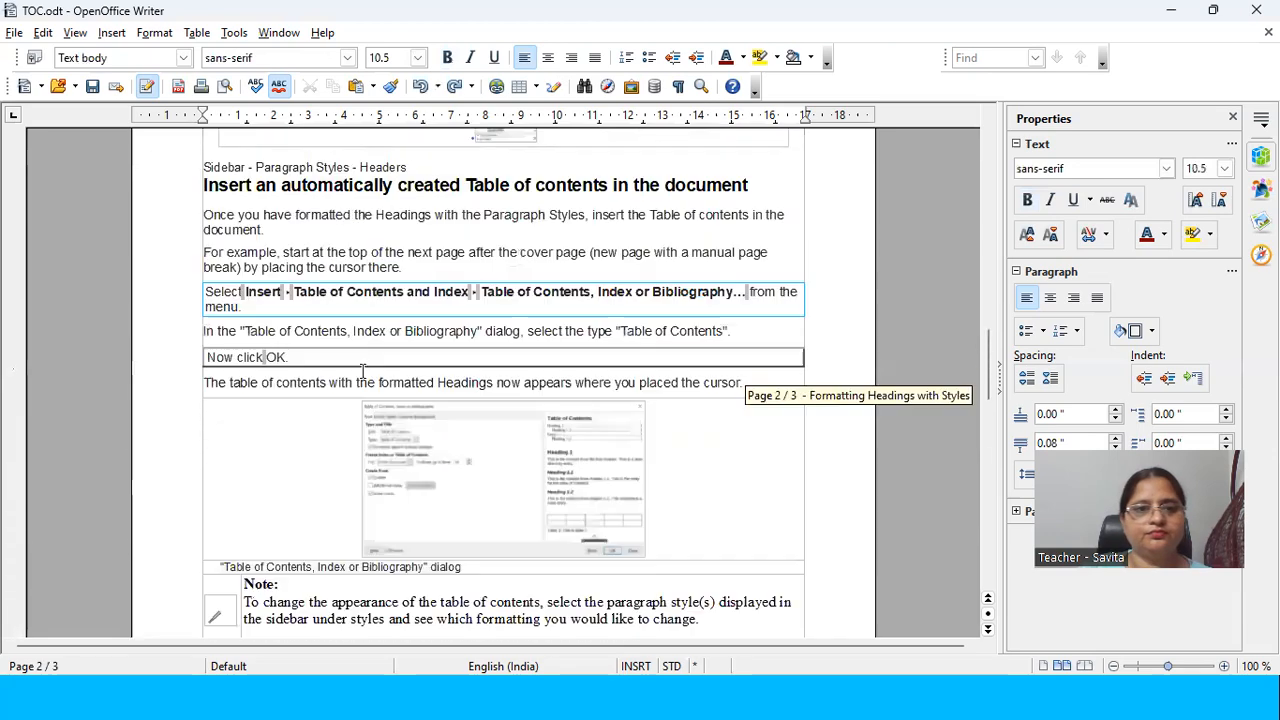
{"action": "scroll", "coordinate": [355, 368], "scroll_direction": "up", "scroll_amount": 10}
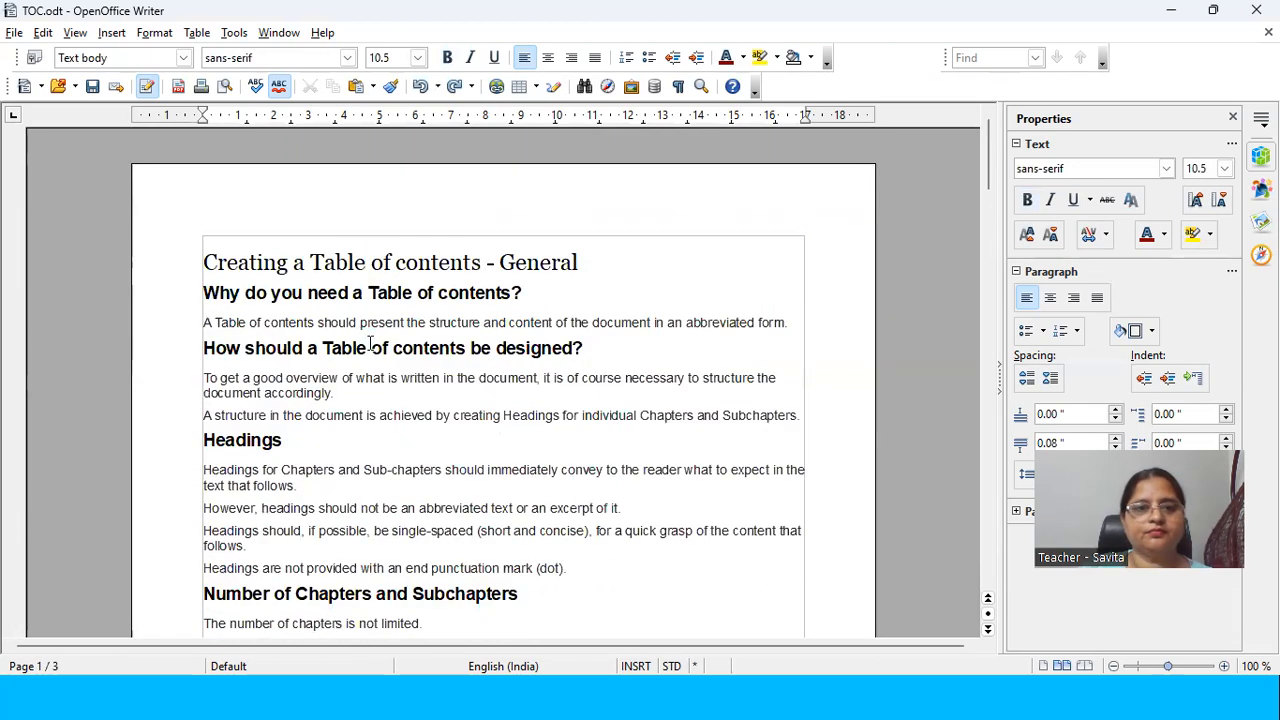
Step: Check which paragraph styles are applied to the title, the first two question headings and the body text under the first one
{"action": "left_click", "coordinate": [296, 292]}
{"action": "left_click", "coordinate": [205, 262]}
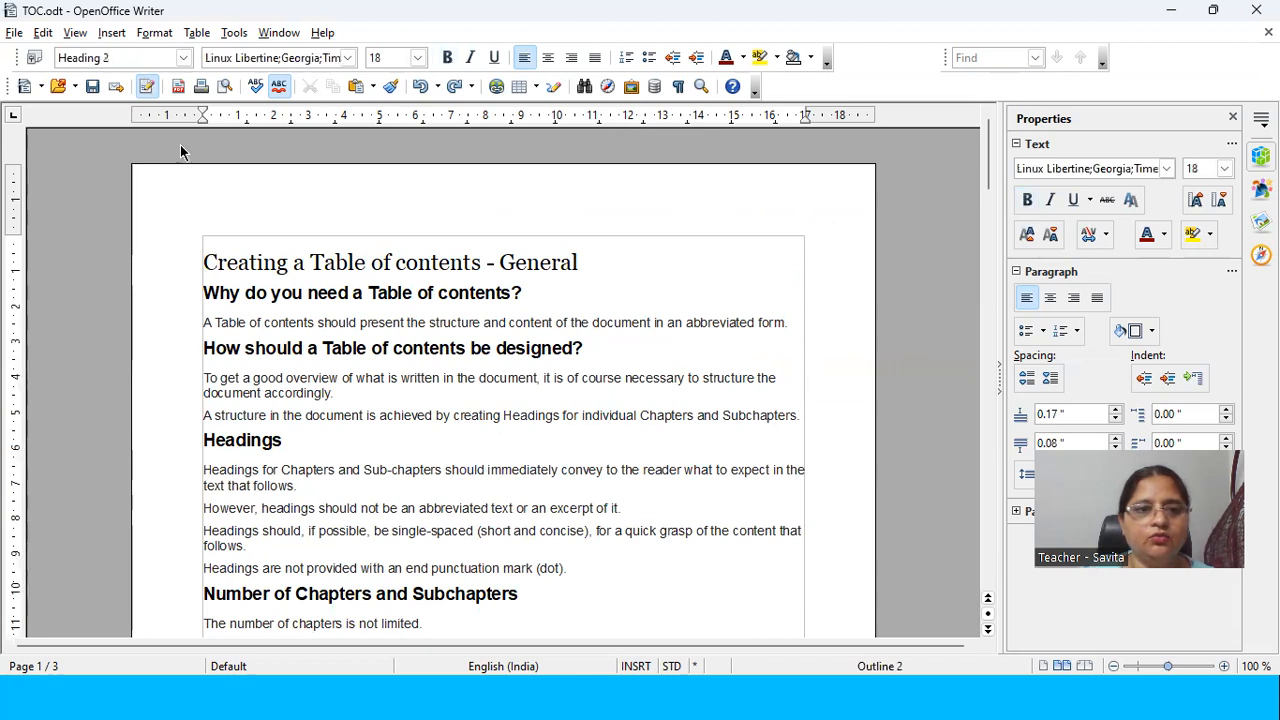
{"action": "left_click_drag", "start_coordinate": [203, 258], "coordinate": [580, 262]}
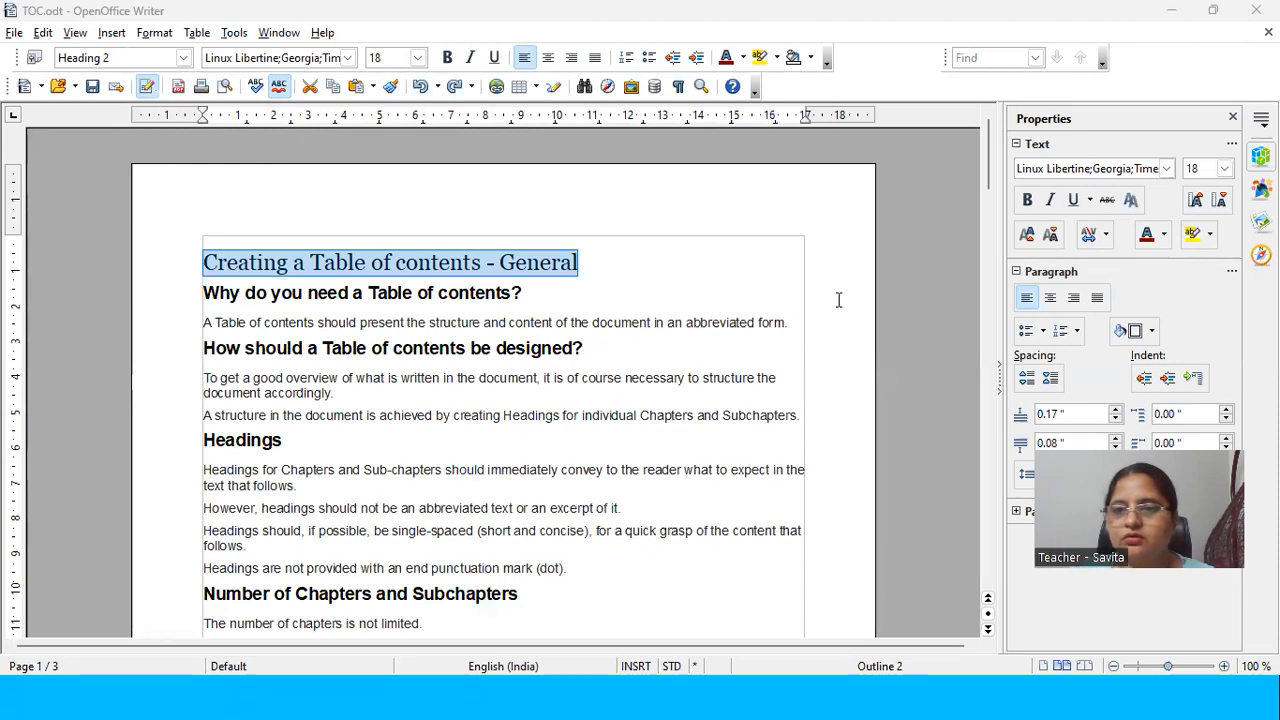
{"action": "left_click", "coordinate": [240, 297]}
{"action": "left_click_drag", "start_coordinate": [217, 293], "coordinate": [331, 293]}
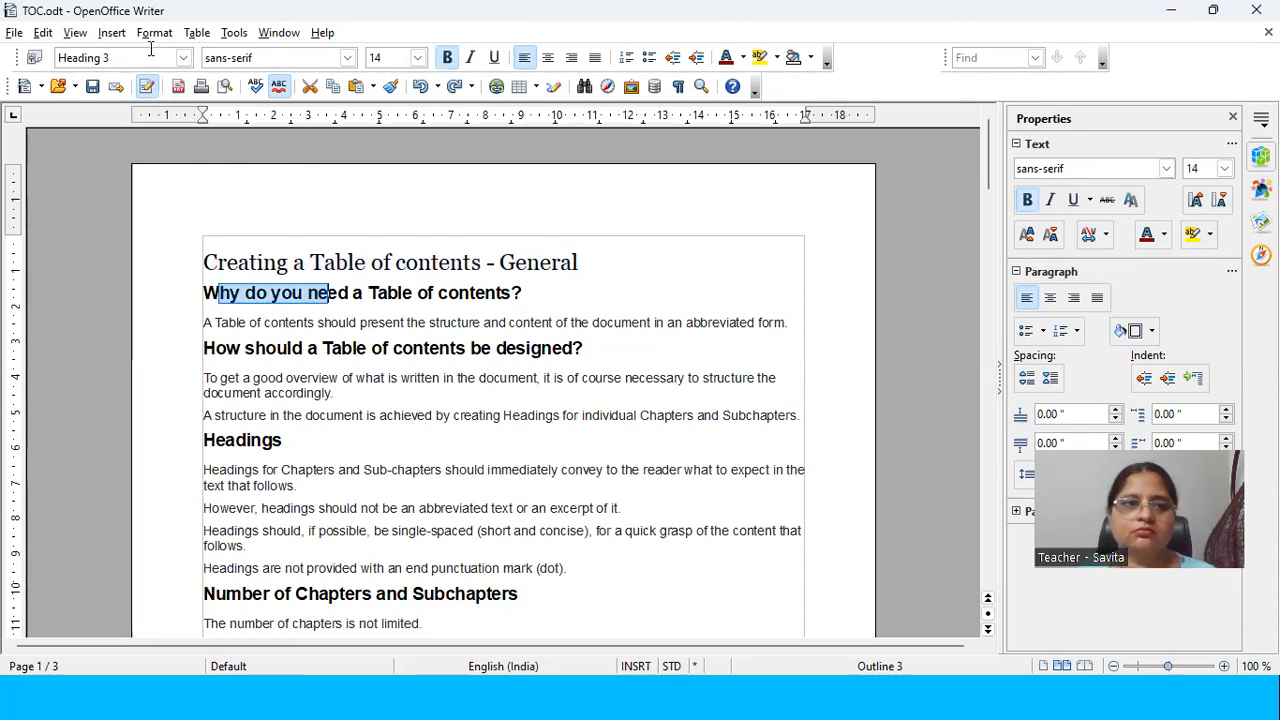
{"action": "left_click", "coordinate": [270, 302]}
{"action": "left_click_drag", "start_coordinate": [217, 295], "coordinate": [363, 295]}
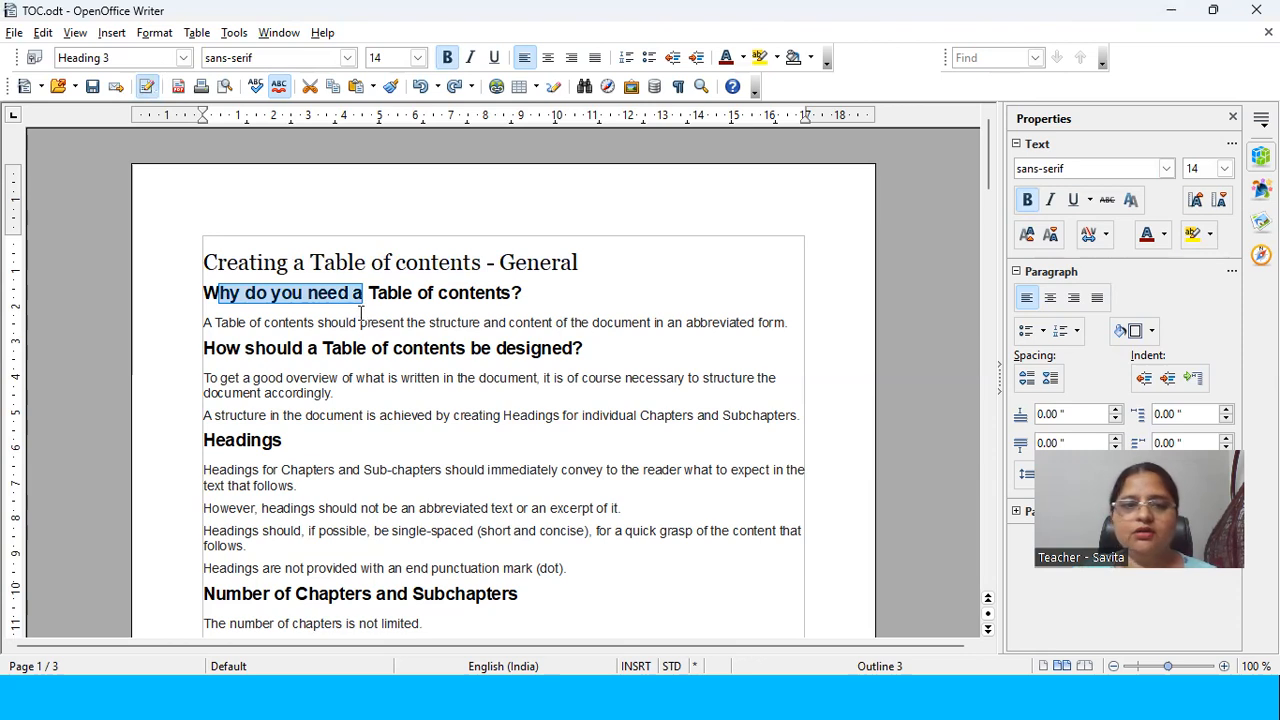
{"action": "left_click_drag", "start_coordinate": [306, 323], "coordinate": [386, 322]}
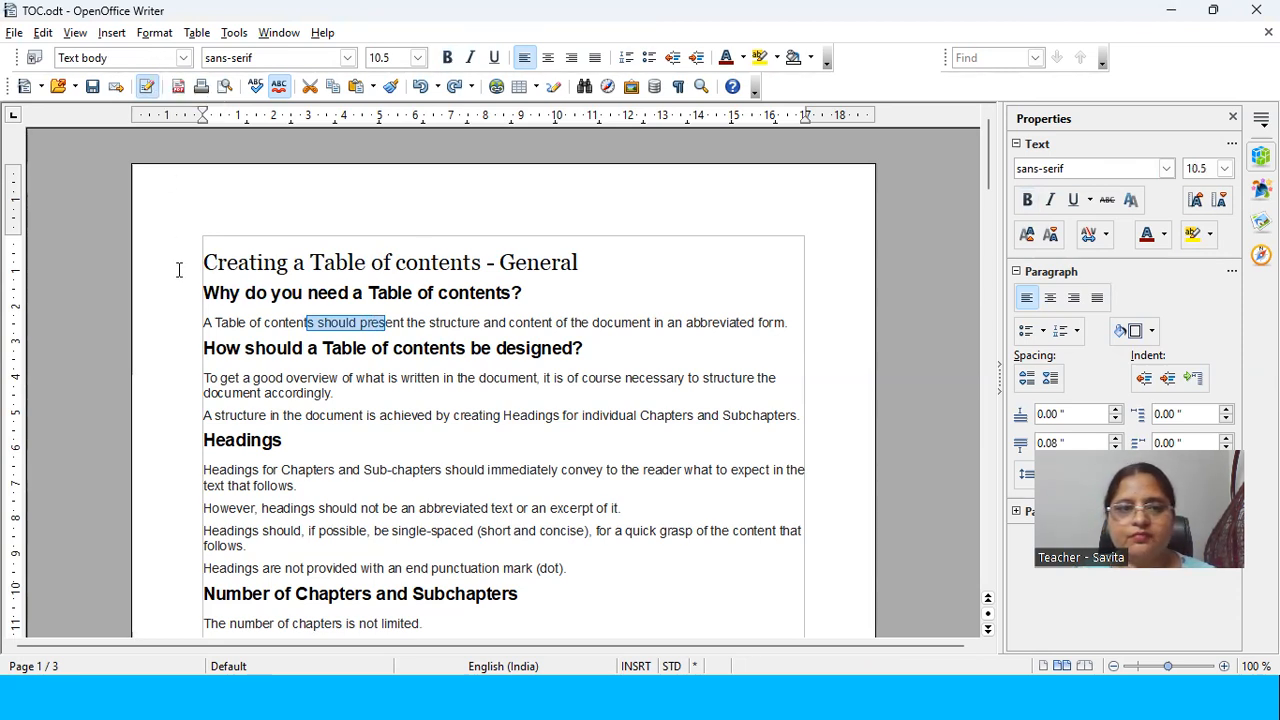
{"action": "left_click_drag", "start_coordinate": [294, 323], "coordinate": [420, 326]}
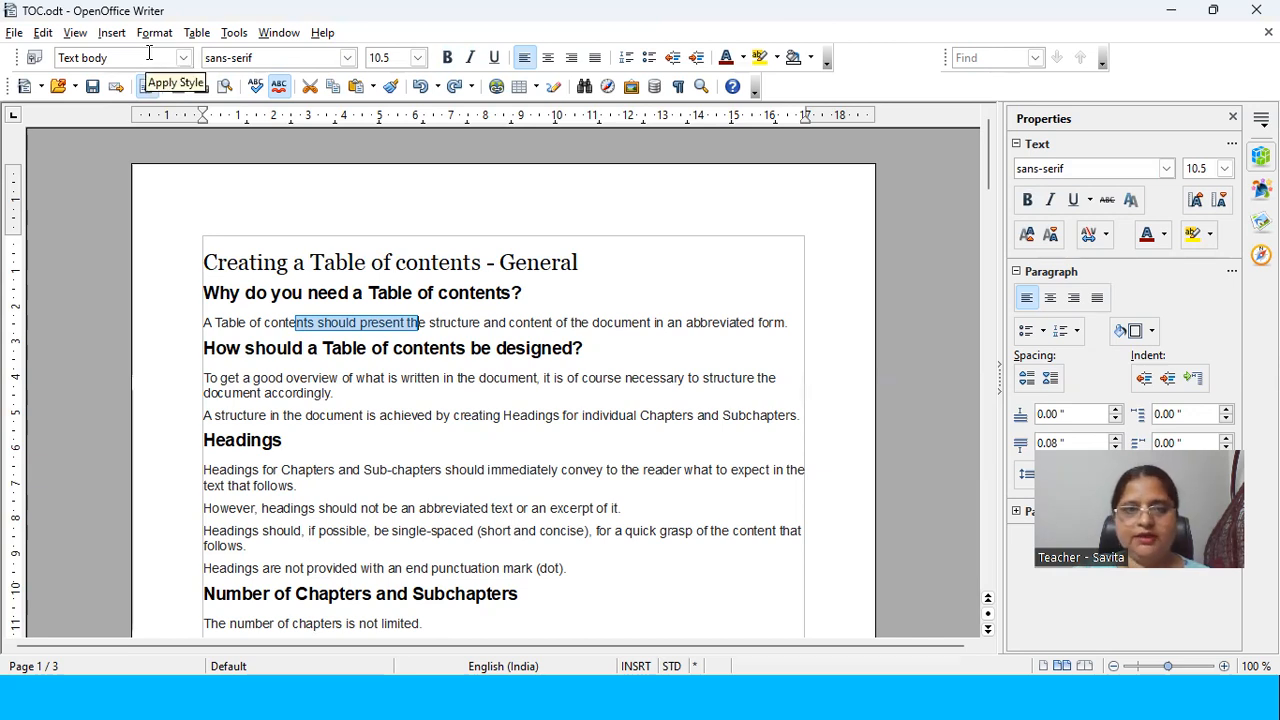
{"action": "left_click", "coordinate": [257, 348]}
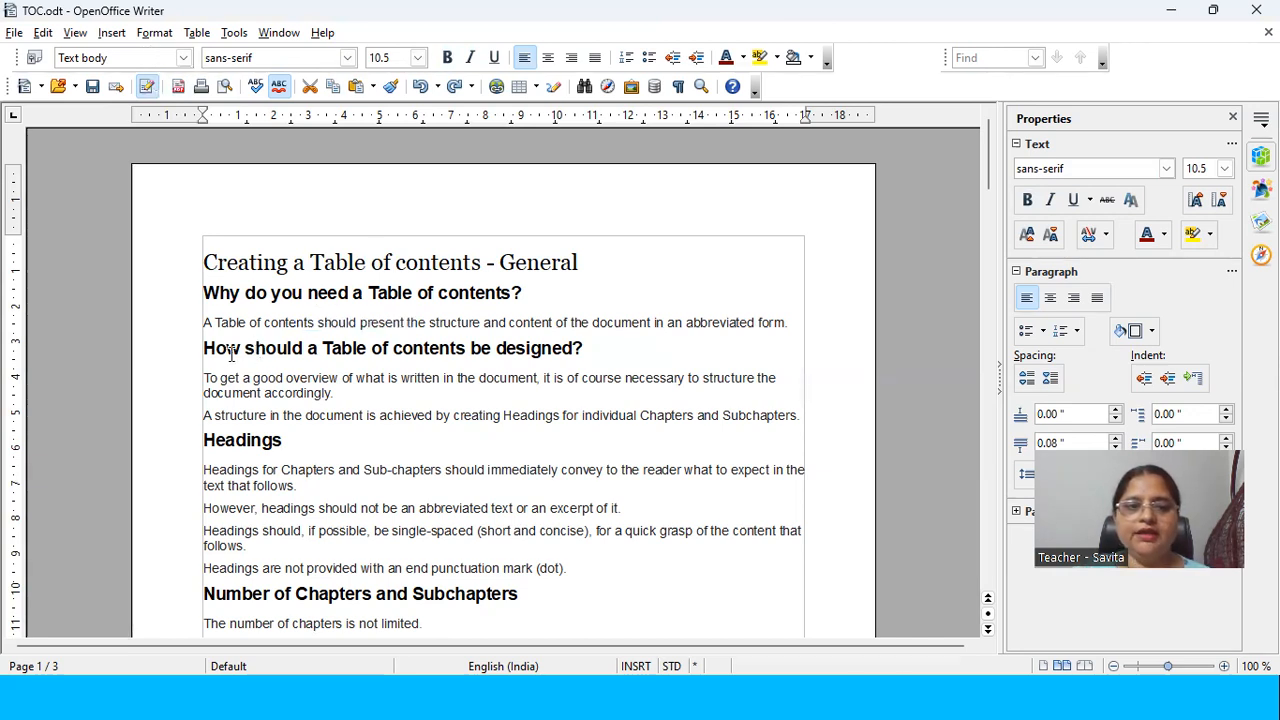
{"action": "left_click_drag", "start_coordinate": [224, 348], "coordinate": [309, 378]}
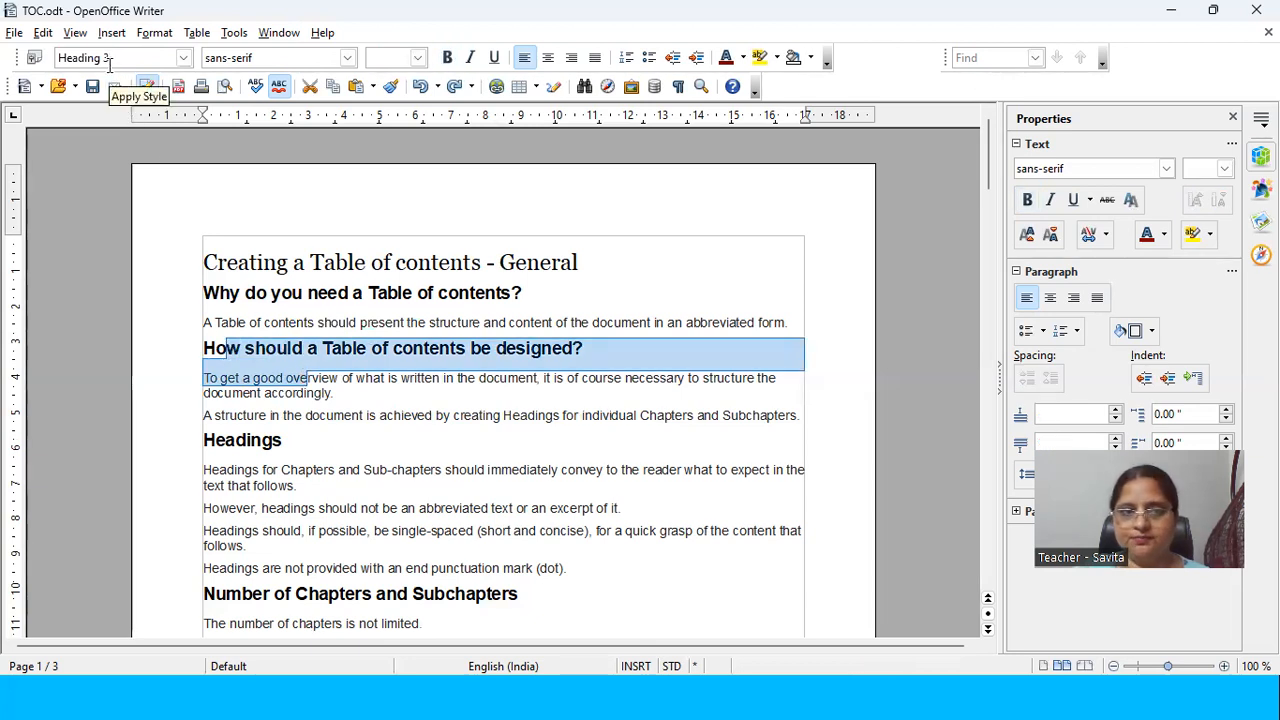
Step: Compare the styles of the title, the first heading, its body text and the second heading once more, ending on the title
{"action": "left_click", "coordinate": [203, 262]}
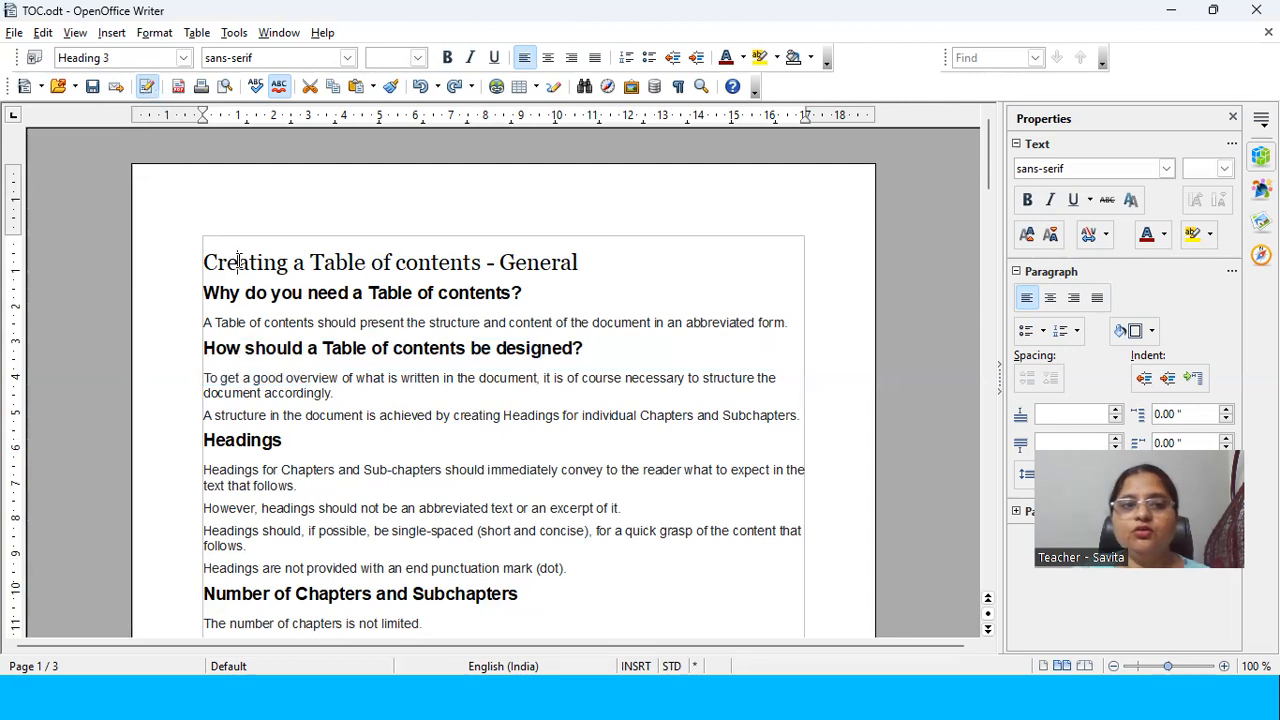
{"action": "left_click_drag", "start_coordinate": [203, 262], "coordinate": [362, 264]}
{"action": "left_click_drag", "start_coordinate": [281, 293], "coordinate": [370, 294]}
{"action": "left_click_drag", "start_coordinate": [285, 324], "coordinate": [371, 328]}
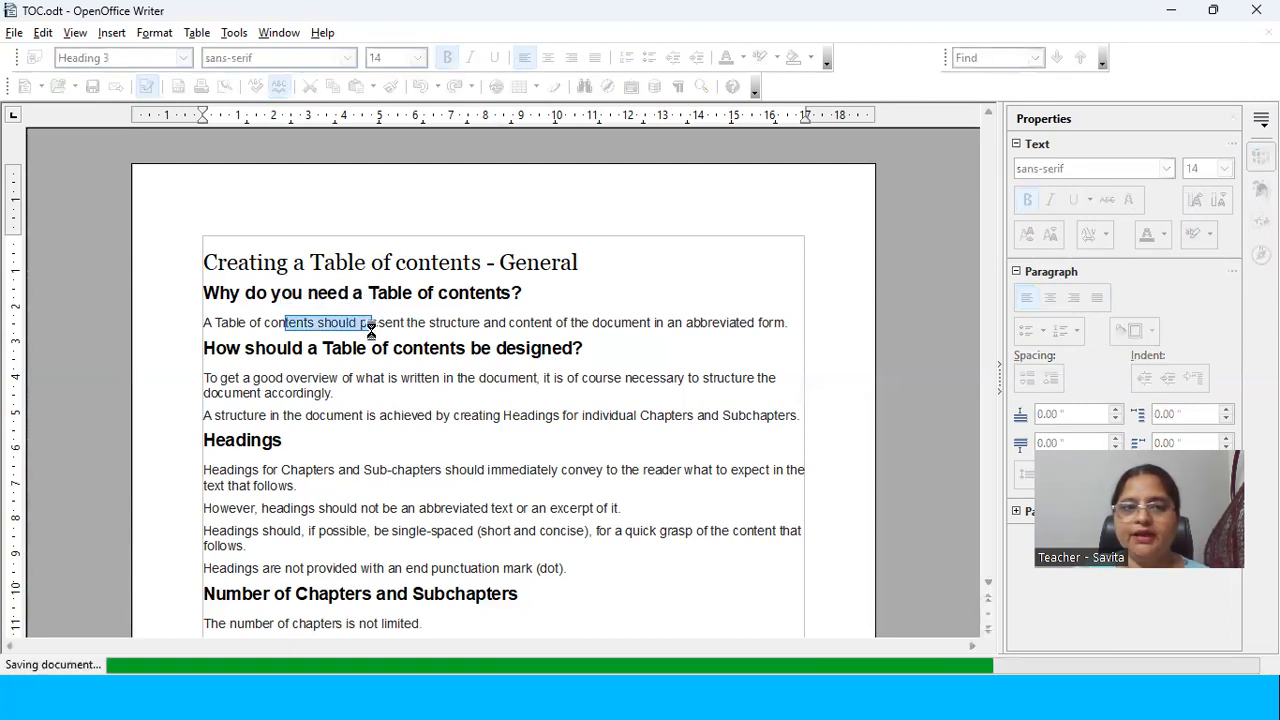
{"action": "left_click_drag", "start_coordinate": [371, 328], "coordinate": [378, 324]}
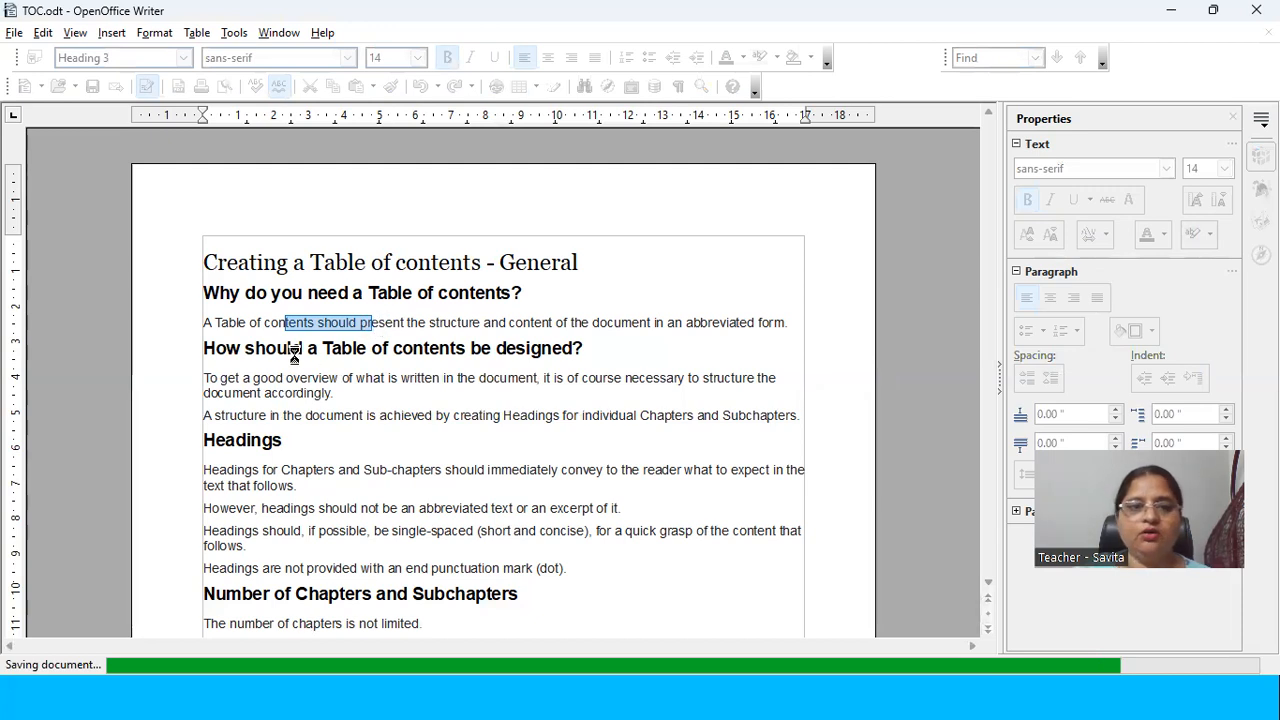
{"action": "left_click_drag", "start_coordinate": [276, 348], "coordinate": [371, 348]}
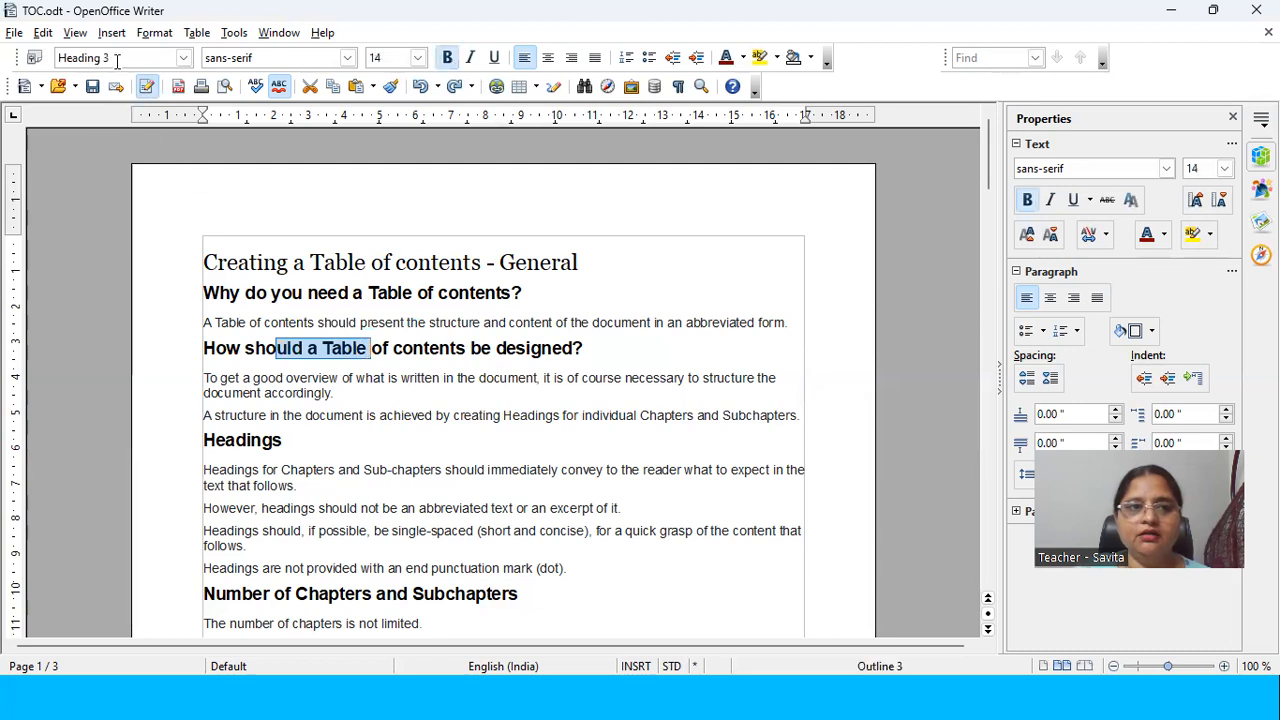
{"action": "left_click_drag", "start_coordinate": [203, 262], "coordinate": [349, 262]}
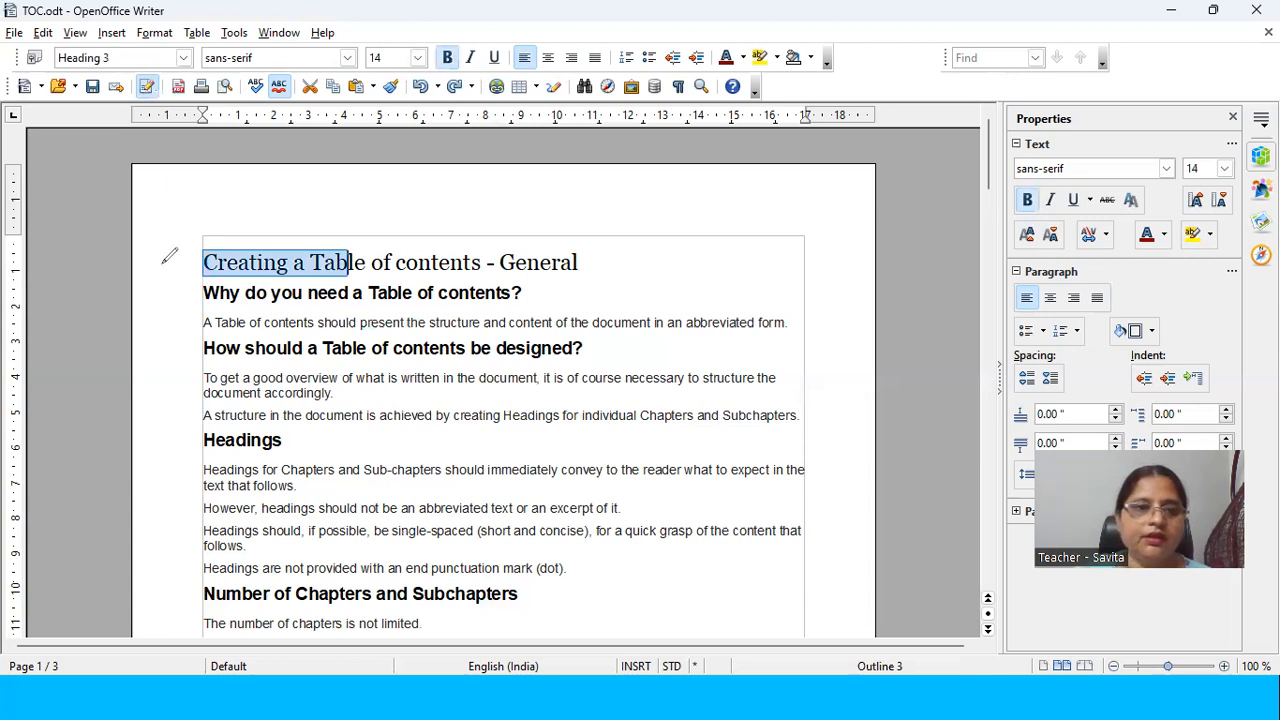
{"action": "mouse_move", "coordinate": [134, 262]}
{"action": "left_mouse_down"}
{"action": "mouse_move", "coordinate": [141, 279]}
{"action": "mouse_move", "coordinate": [166, 268]}
{"action": "mouse_move", "coordinate": [169, 286]}
{"action": "mouse_move", "coordinate": [200, 278]}
{"action": "mouse_move", "coordinate": [152, 320]}
{"action": "mouse_move", "coordinate": [172, 320]}
{"action": "left_mouse_up"}
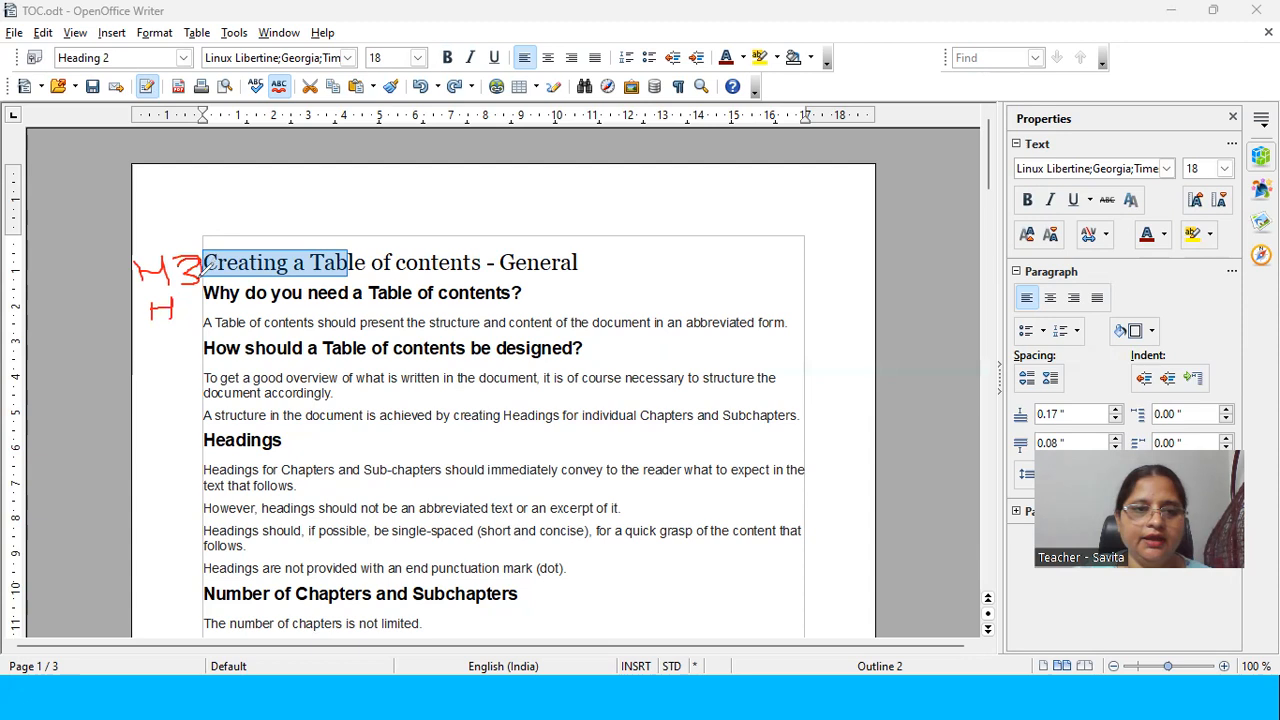
{"action": "left_click_drag", "start_coordinate": [182, 300], "coordinate": [200, 314]}
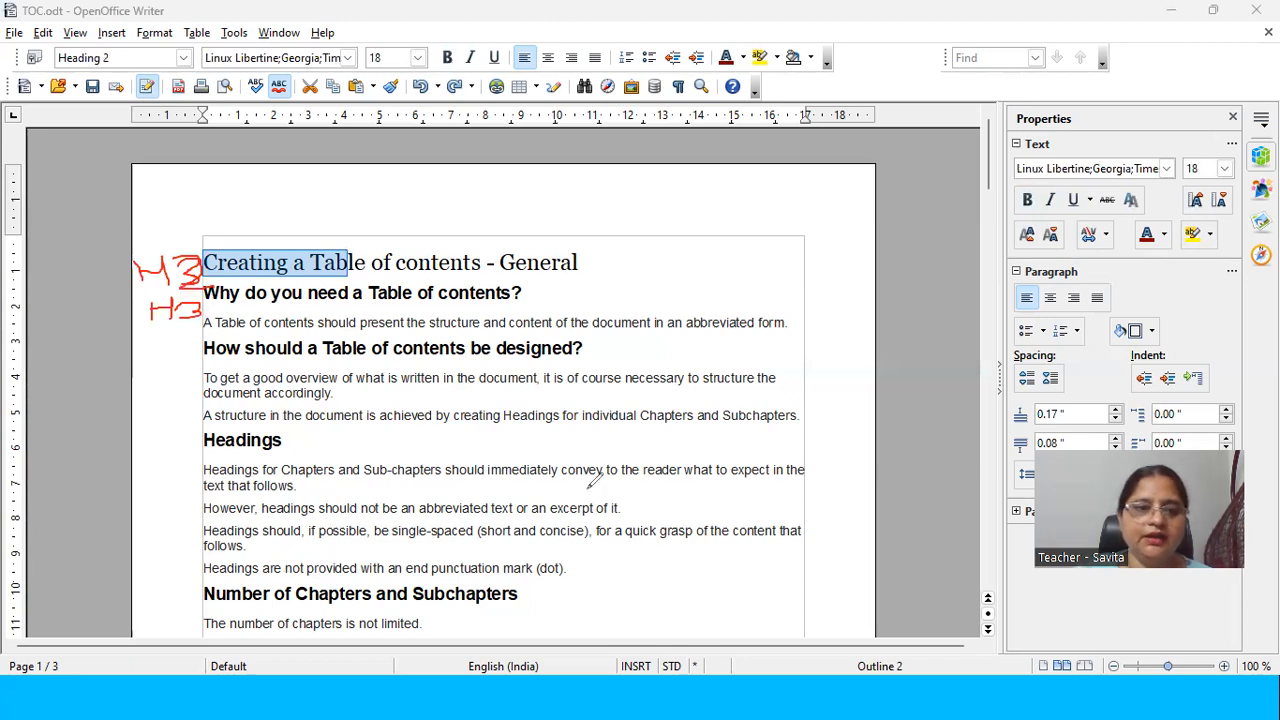
{"action": "mouse_move", "coordinate": [146, 346]}
{"action": "left_mouse_down"}
{"action": "mouse_move", "coordinate": [145, 362]}
{"action": "mouse_move", "coordinate": [195, 342]}
{"action": "mouse_move", "coordinate": [170, 368]}
{"action": "left_mouse_up"}
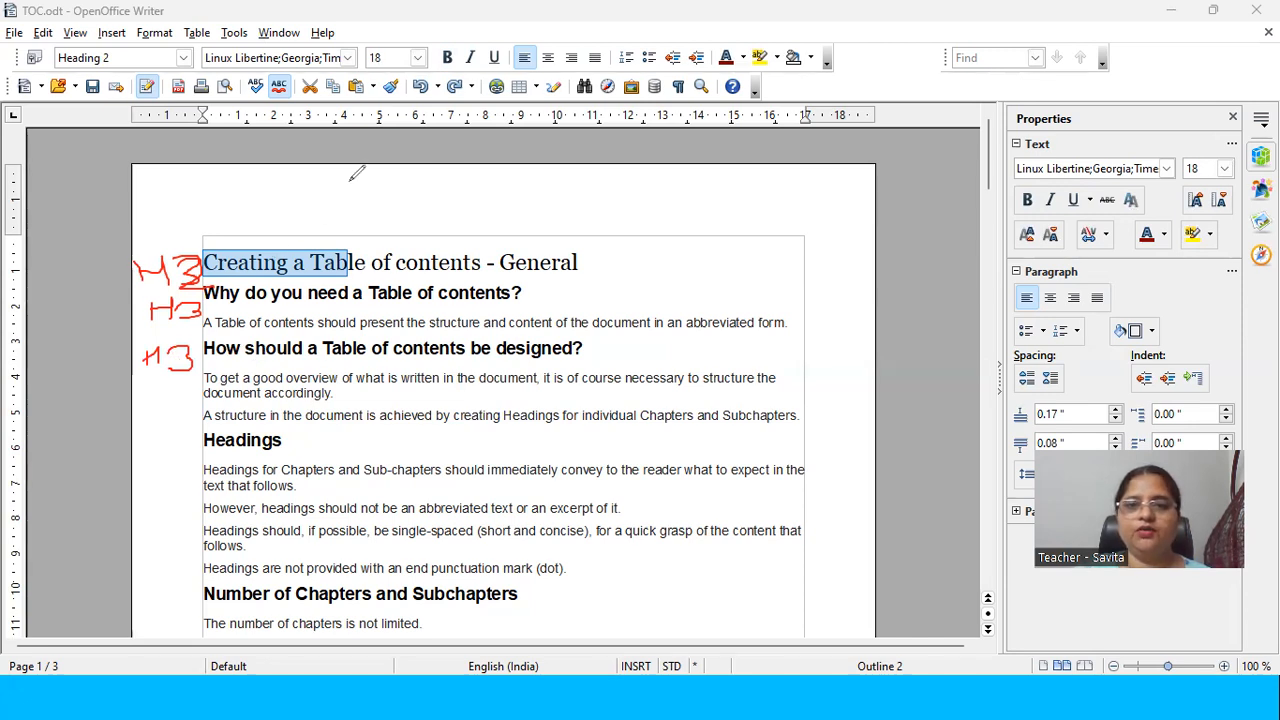
Step: Insert an empty line above the title "Creating a Table of contents - General"
{"action": "left_click", "coordinate": [240, 264]}
{"action": "key", "text": "Home"}
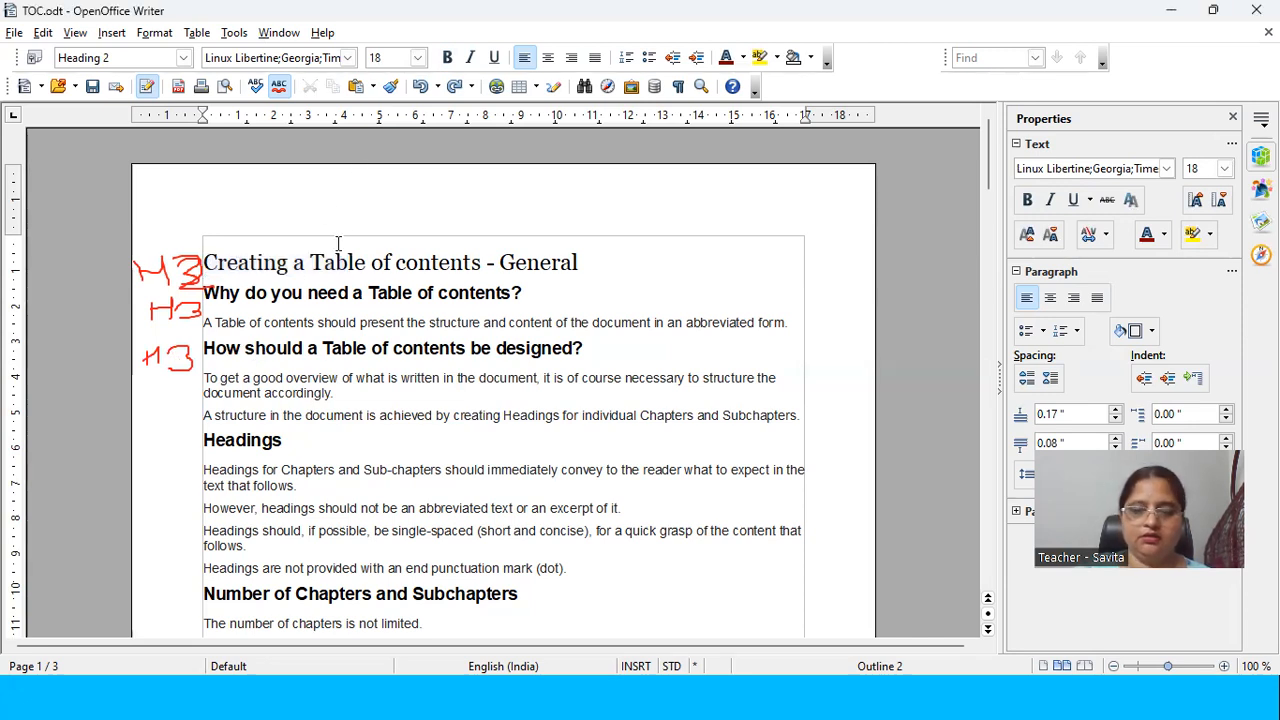
{"action": "key", "text": "Return"}
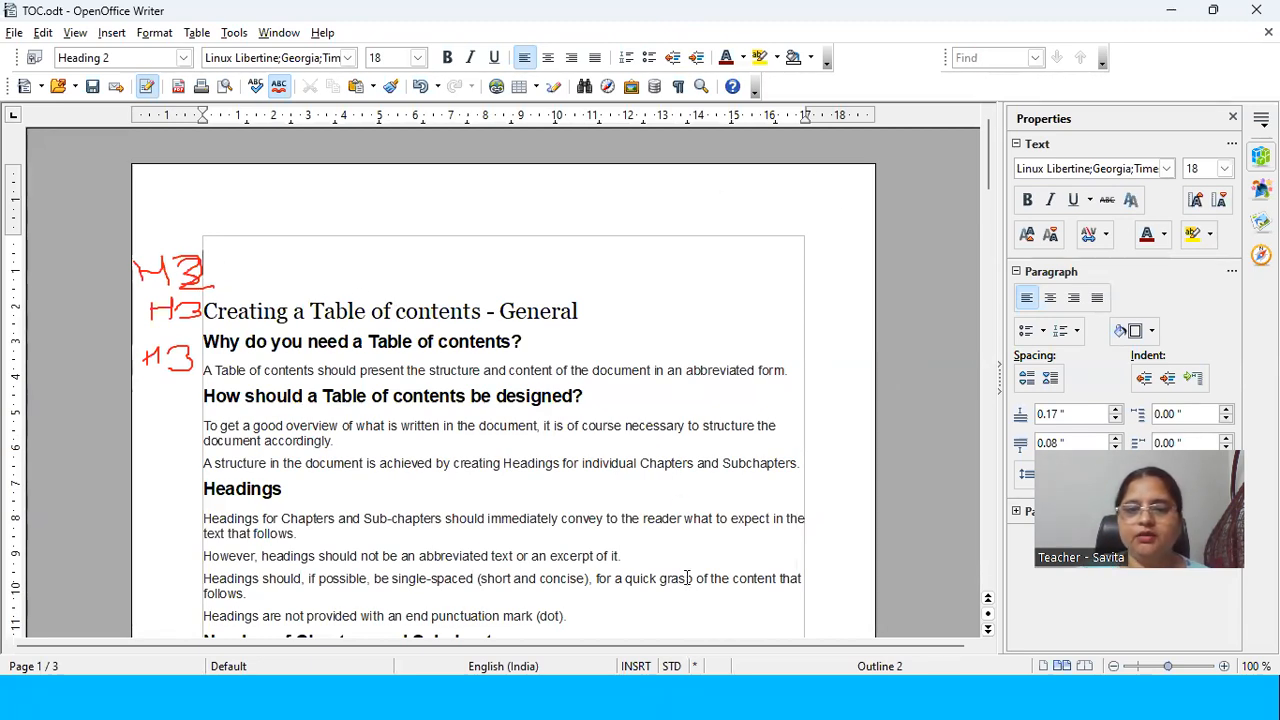
{"action": "left_click", "coordinate": [737, 195]}
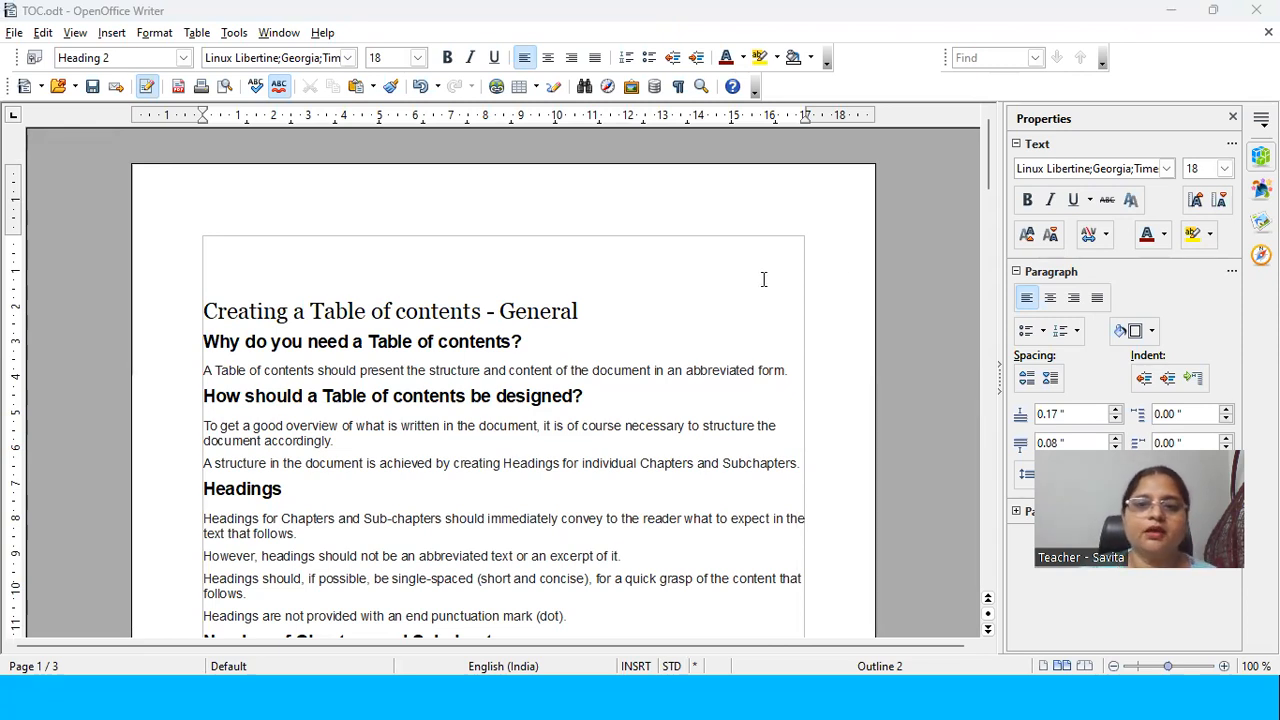
Step: Insert a table of contents titled "My Topics" for the entire document on the empty line above the article title
{"action": "left_click", "coordinate": [231, 261]}
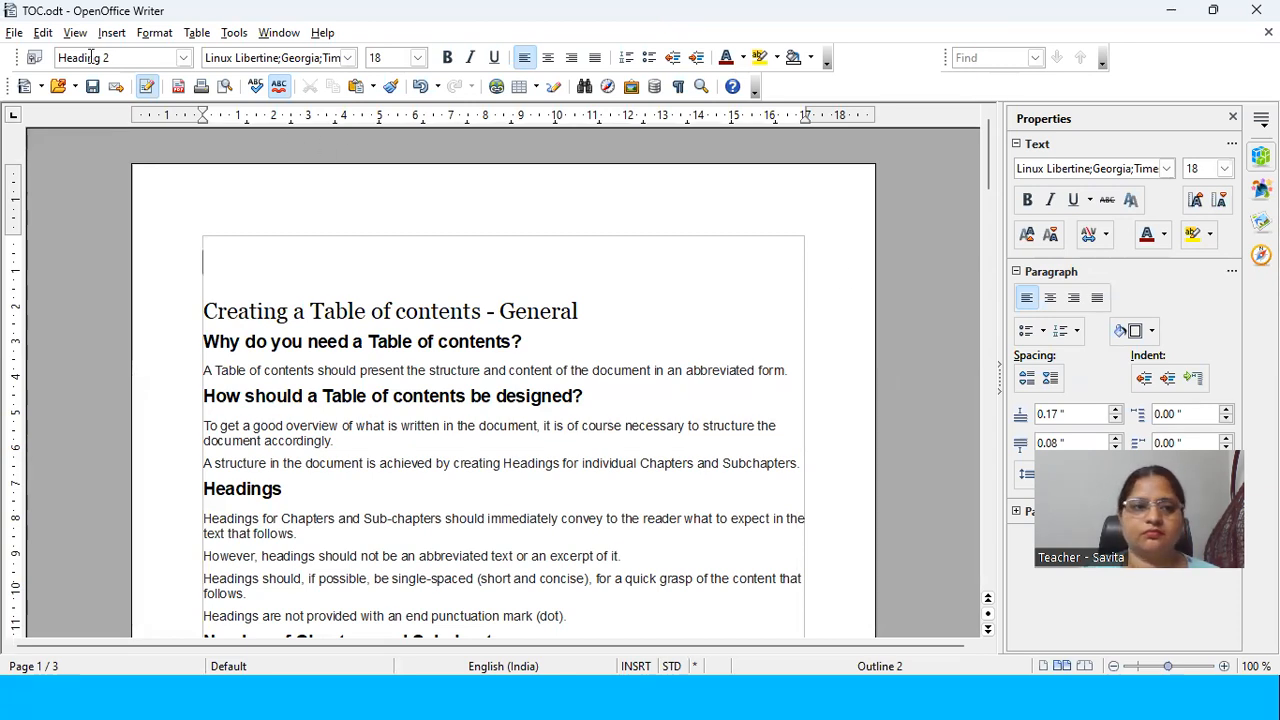
{"action": "left_click", "coordinate": [112, 34]}
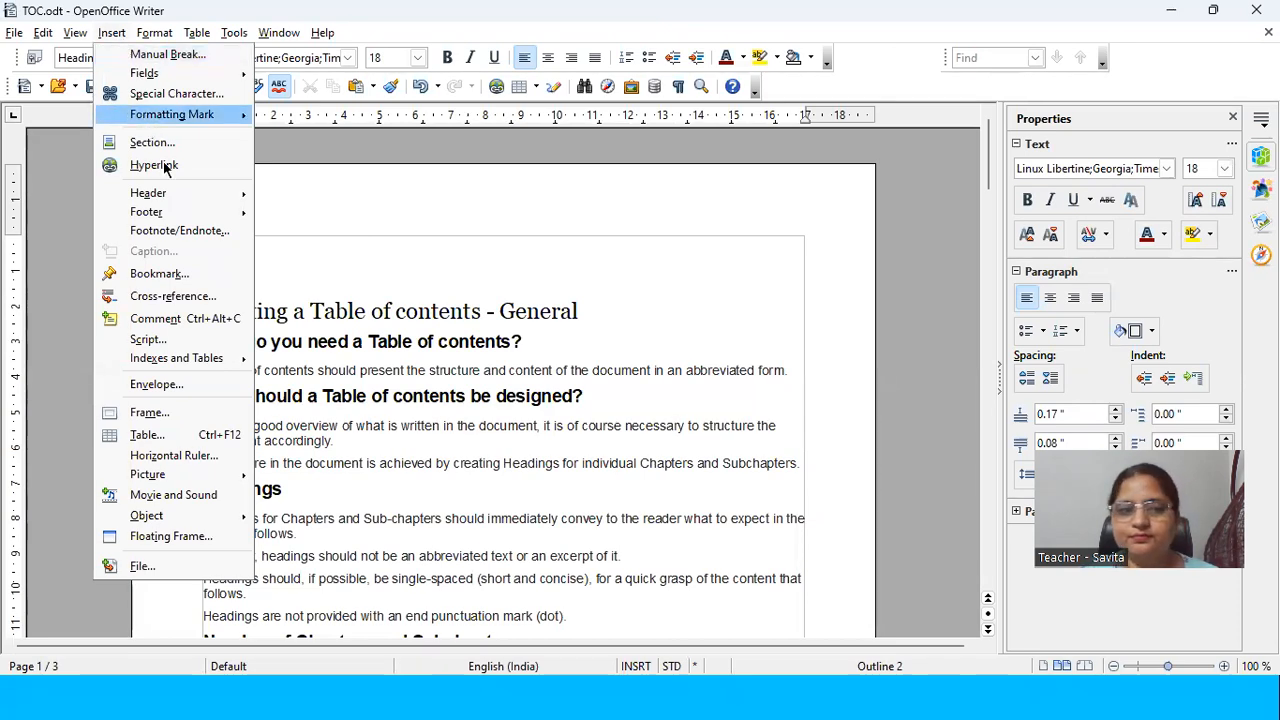
{"action": "mouse_move", "coordinate": [245, 362]}
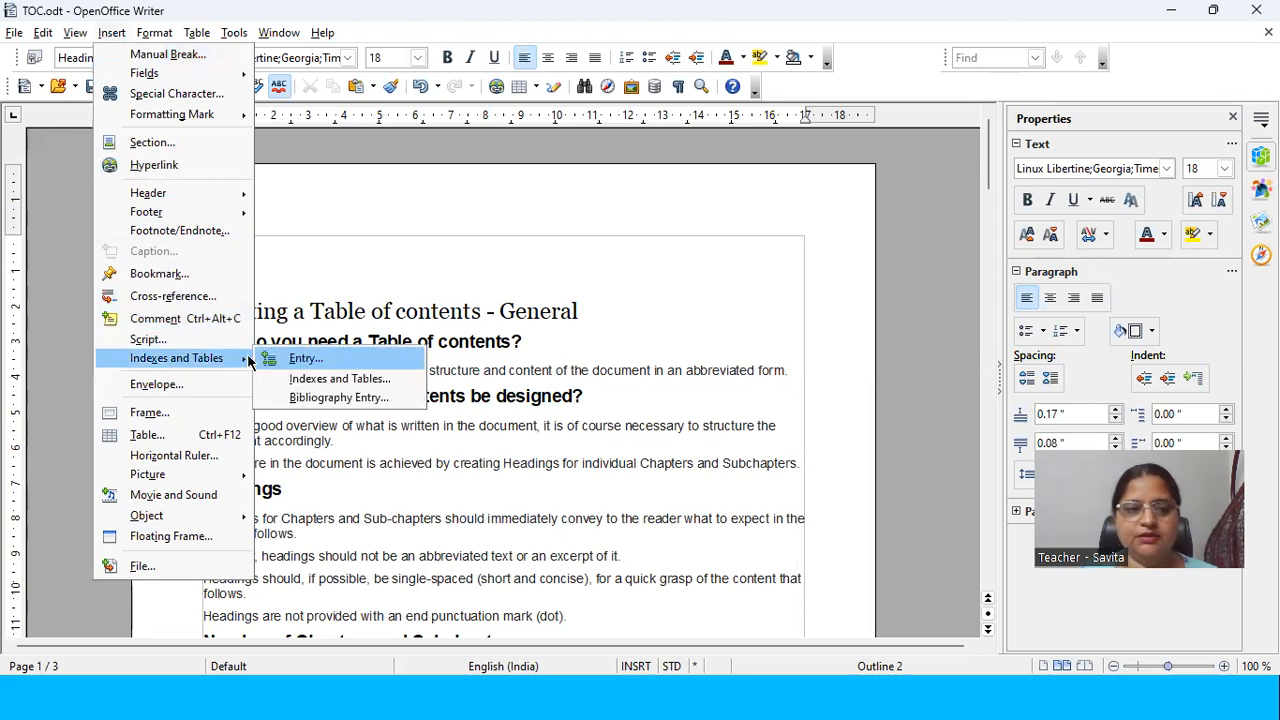
{"action": "left_click", "coordinate": [333, 379]}
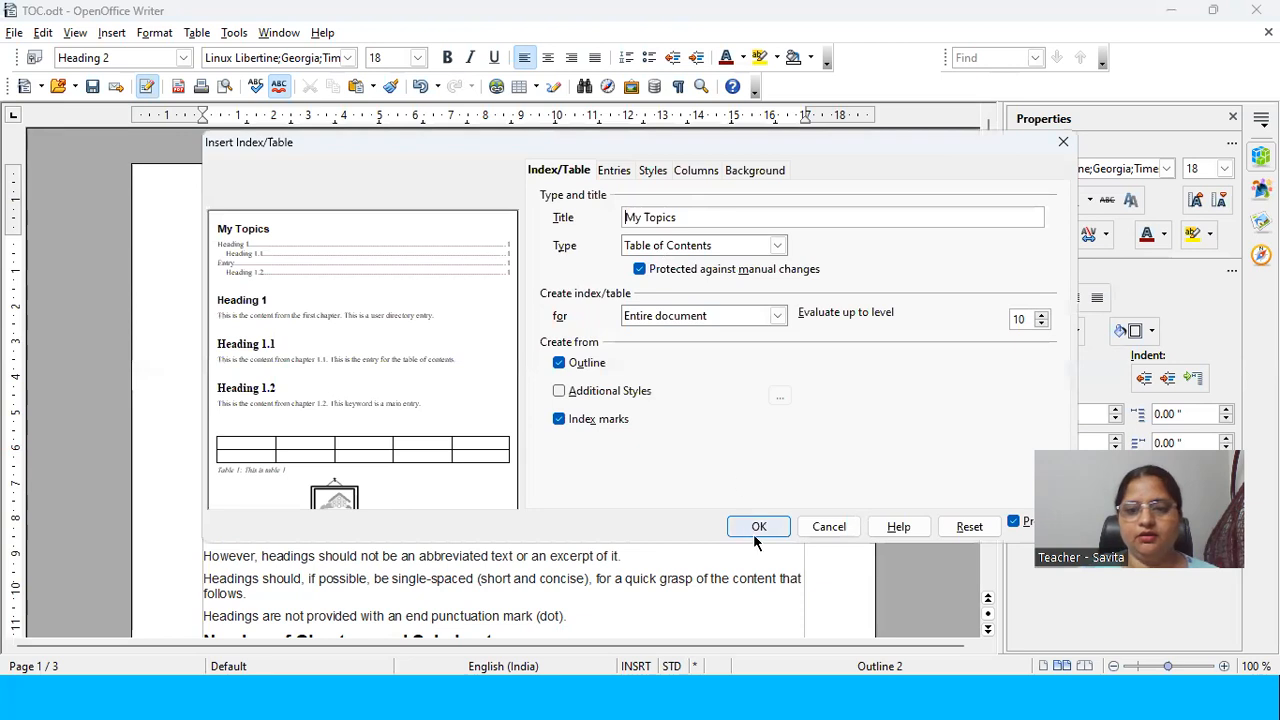
{"action": "left_click", "coordinate": [758, 527]}
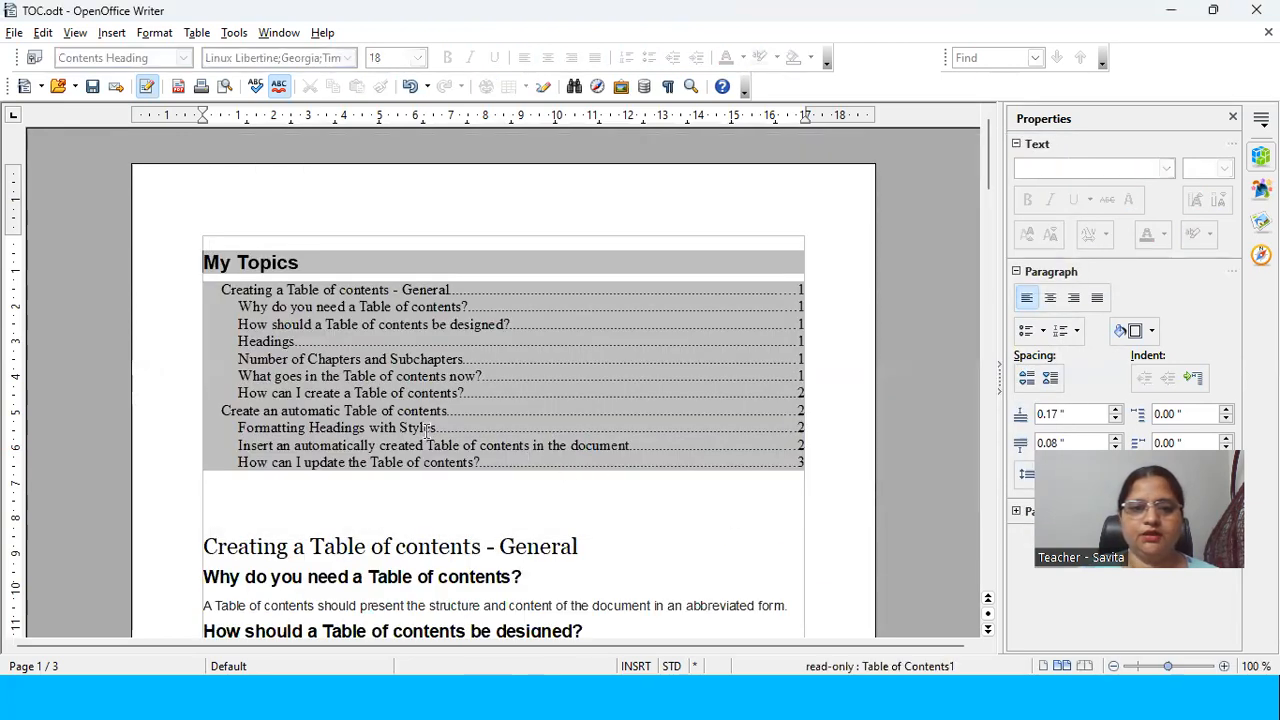
Step: Compare the table of contents' title and its first entry with the style of the article title "Creating a Table of contents - General"
{"action": "left_click", "coordinate": [421, 371]}
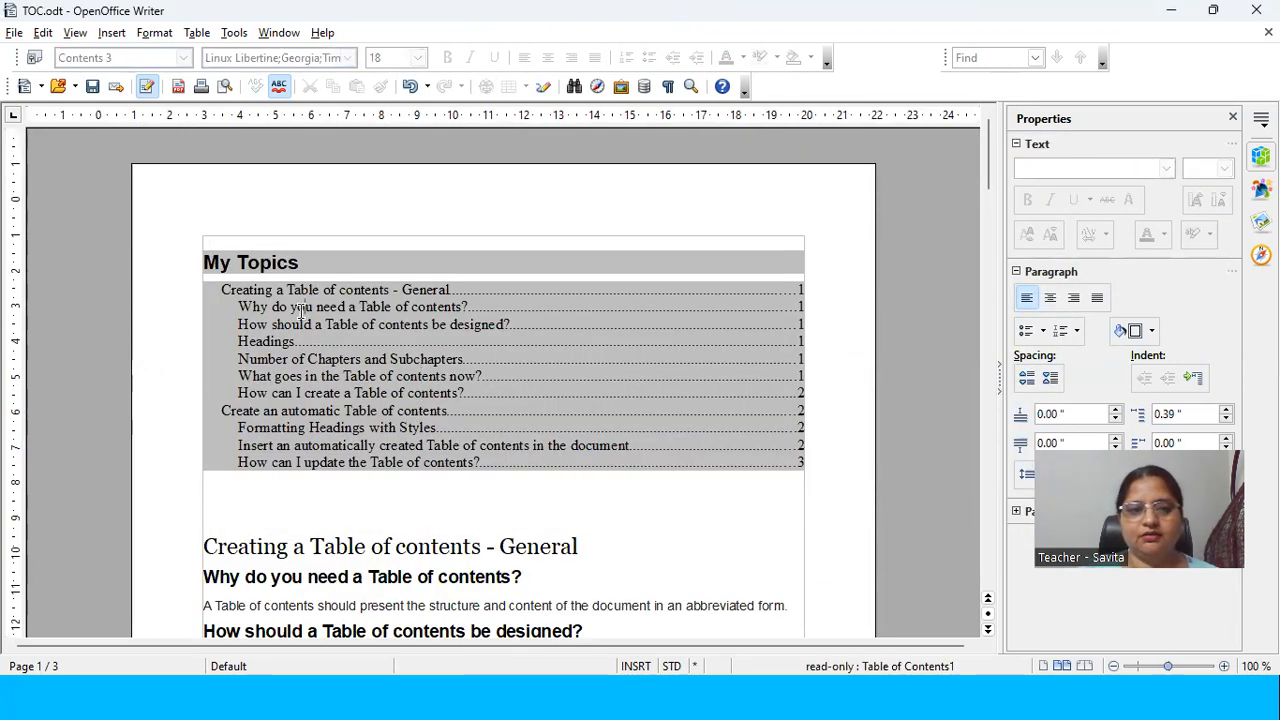
{"action": "left_click_drag", "start_coordinate": [204, 262], "coordinate": [315, 261]}
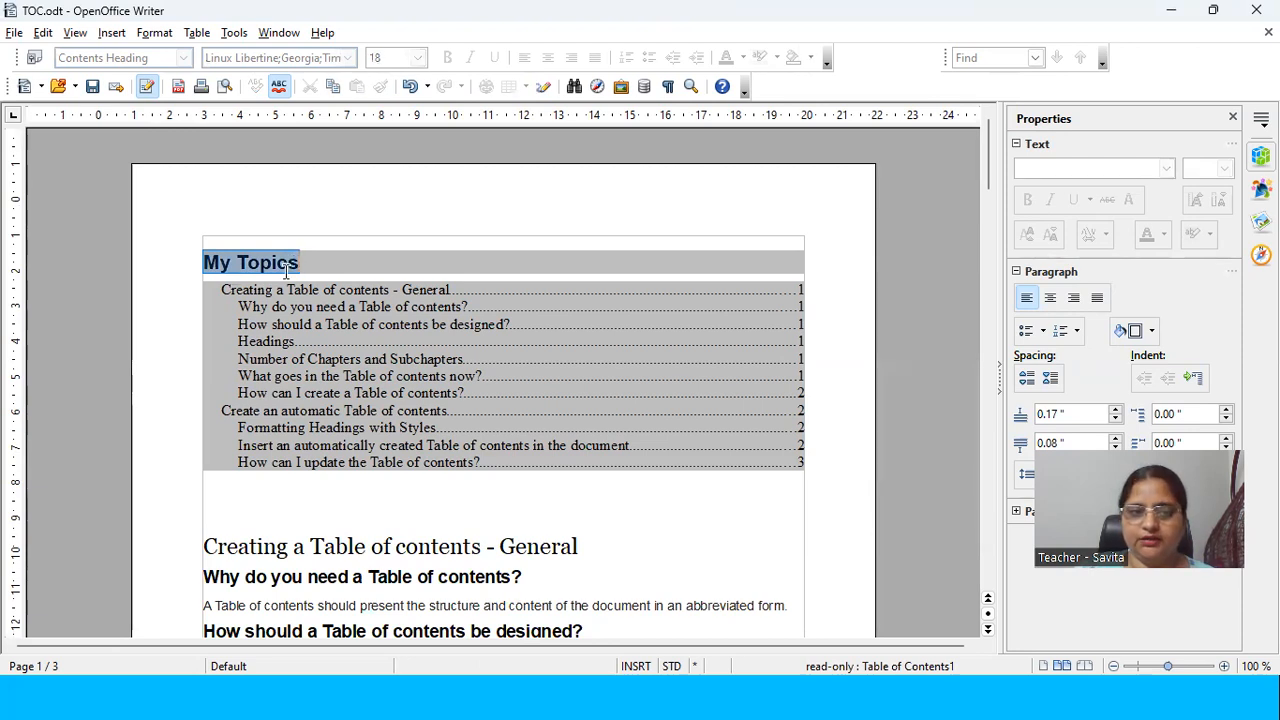
{"action": "left_click", "coordinate": [226, 287]}
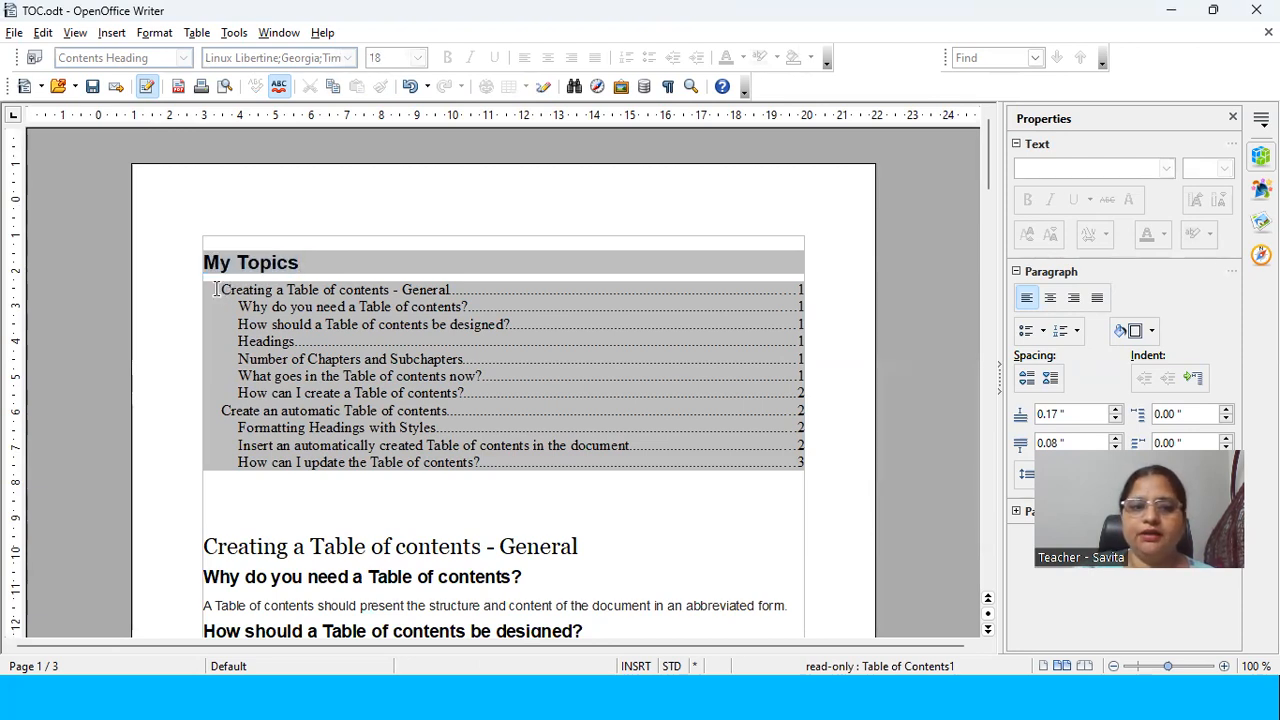
{"action": "left_click_drag", "start_coordinate": [214, 289], "coordinate": [450, 291]}
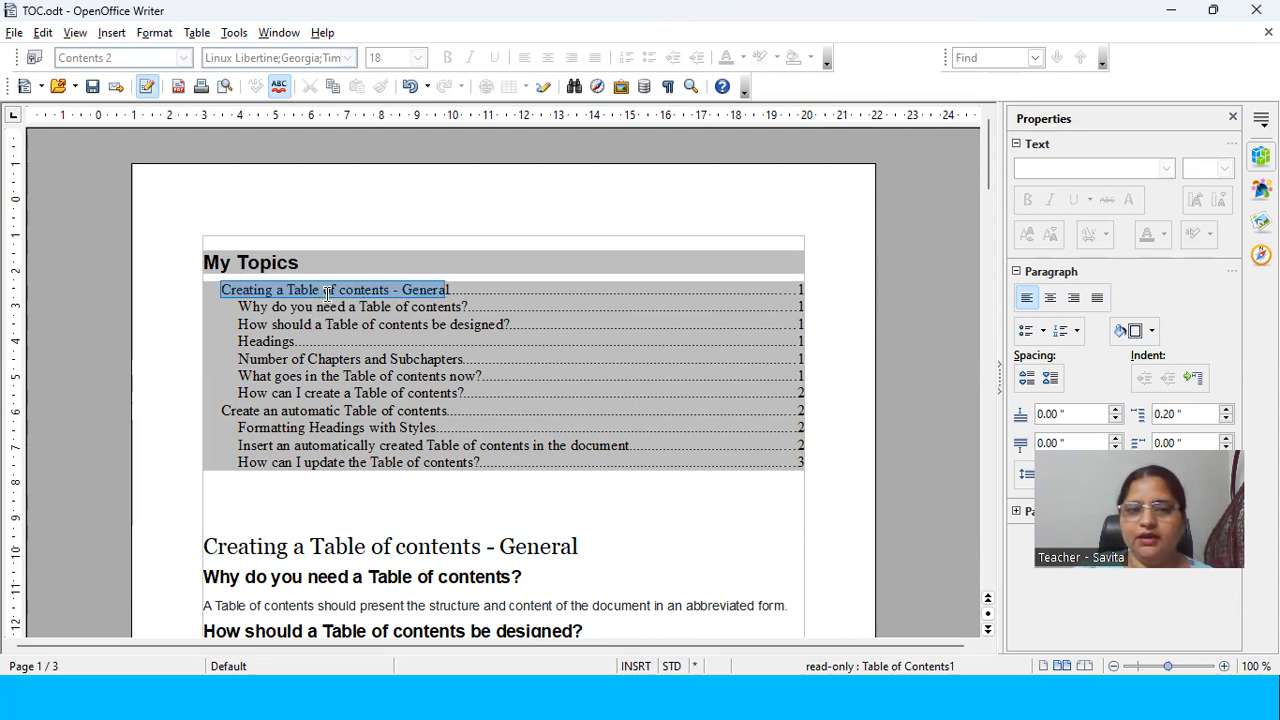
{"action": "left_click", "coordinate": [310, 545]}
{"action": "left_click_drag", "start_coordinate": [290, 546], "coordinate": [387, 577]}
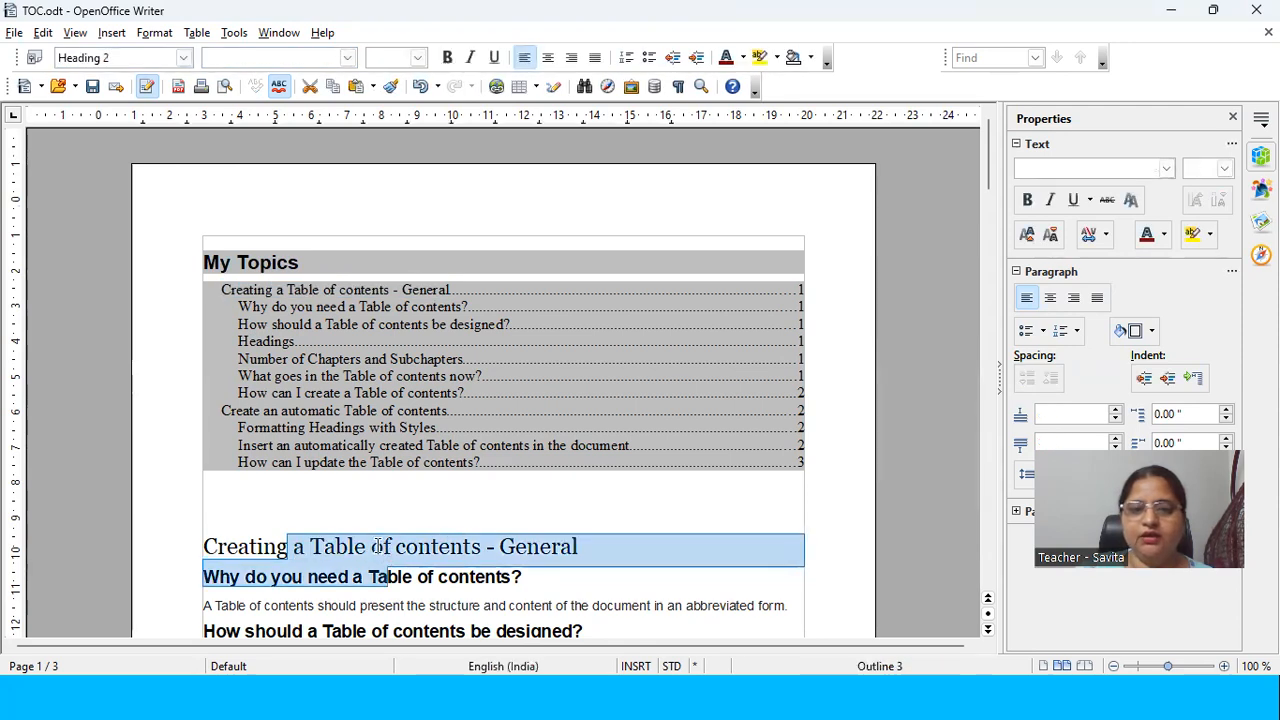
{"action": "left_click", "coordinate": [378, 546]}
{"action": "left_click_drag", "start_coordinate": [500, 546], "coordinate": [366, 546]}
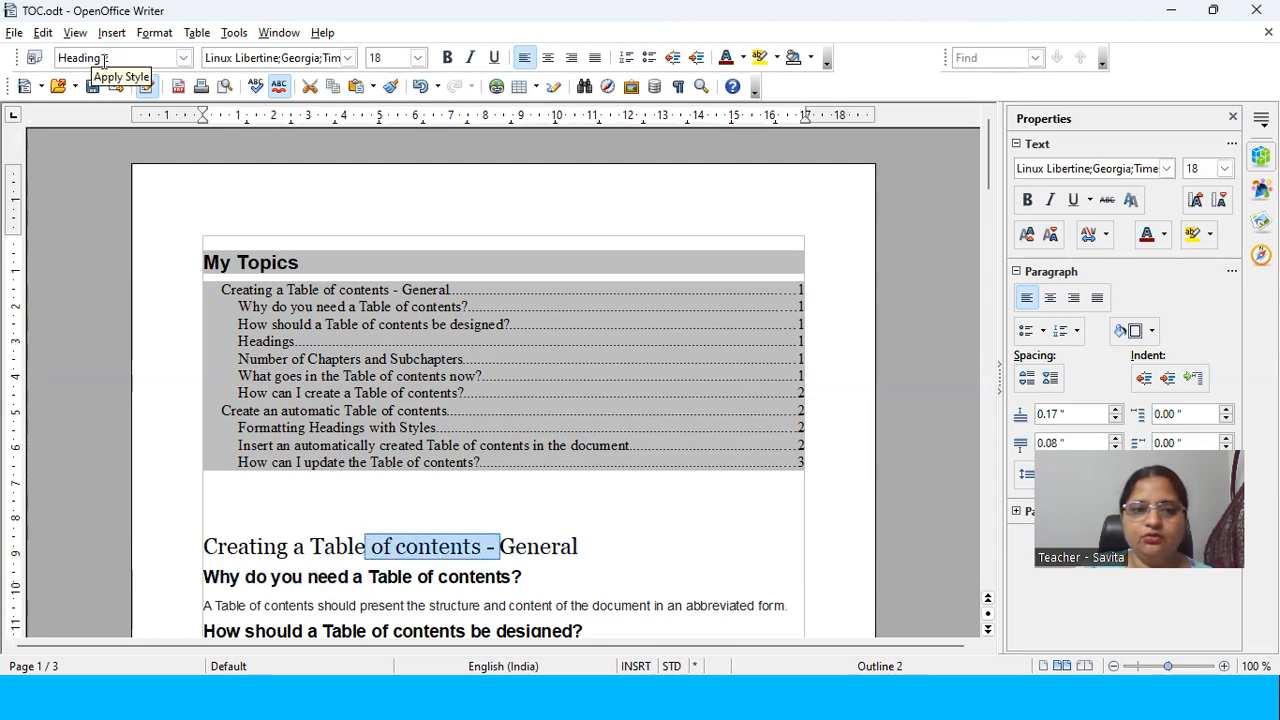
Step: Check the paragraph styles of the four subheadings from "Why do you need a Table of contents?" to "Number of Chapters and Subchapters"
{"action": "scroll", "coordinate": [337, 470], "scroll_direction": "down", "scroll_amount": 2}
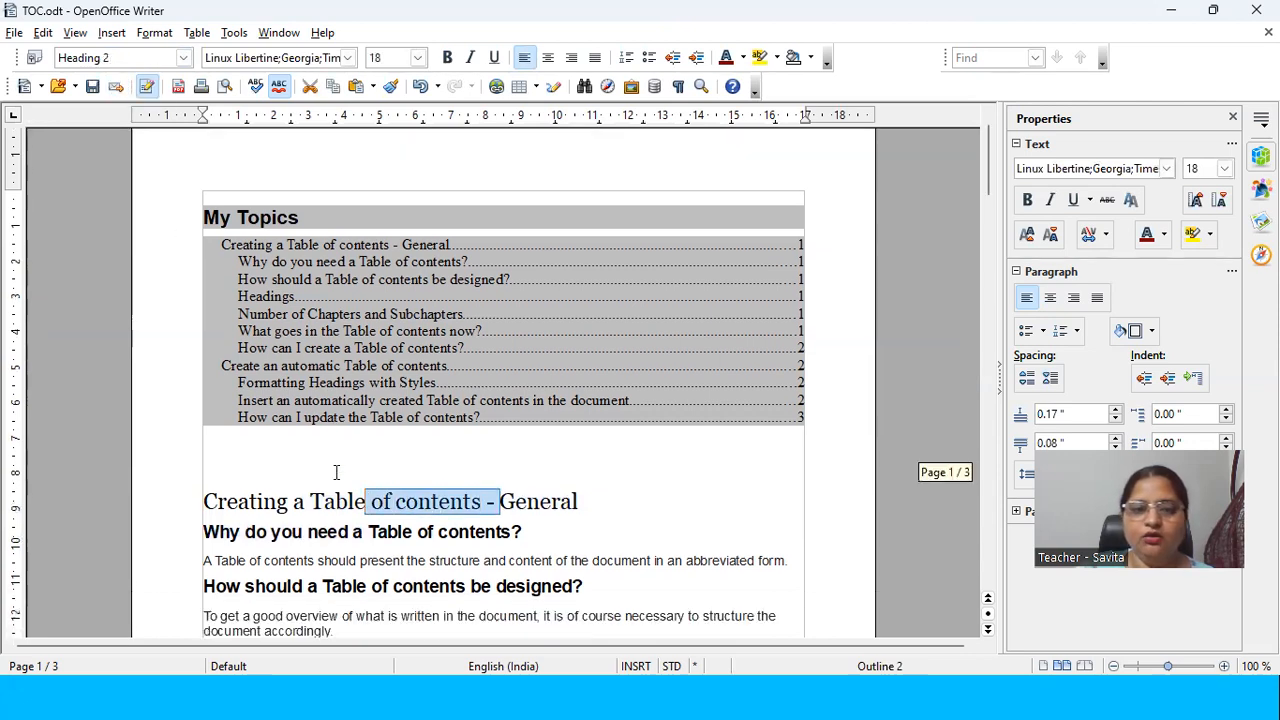
{"action": "left_click_drag", "start_coordinate": [367, 487], "coordinate": [309, 490]}
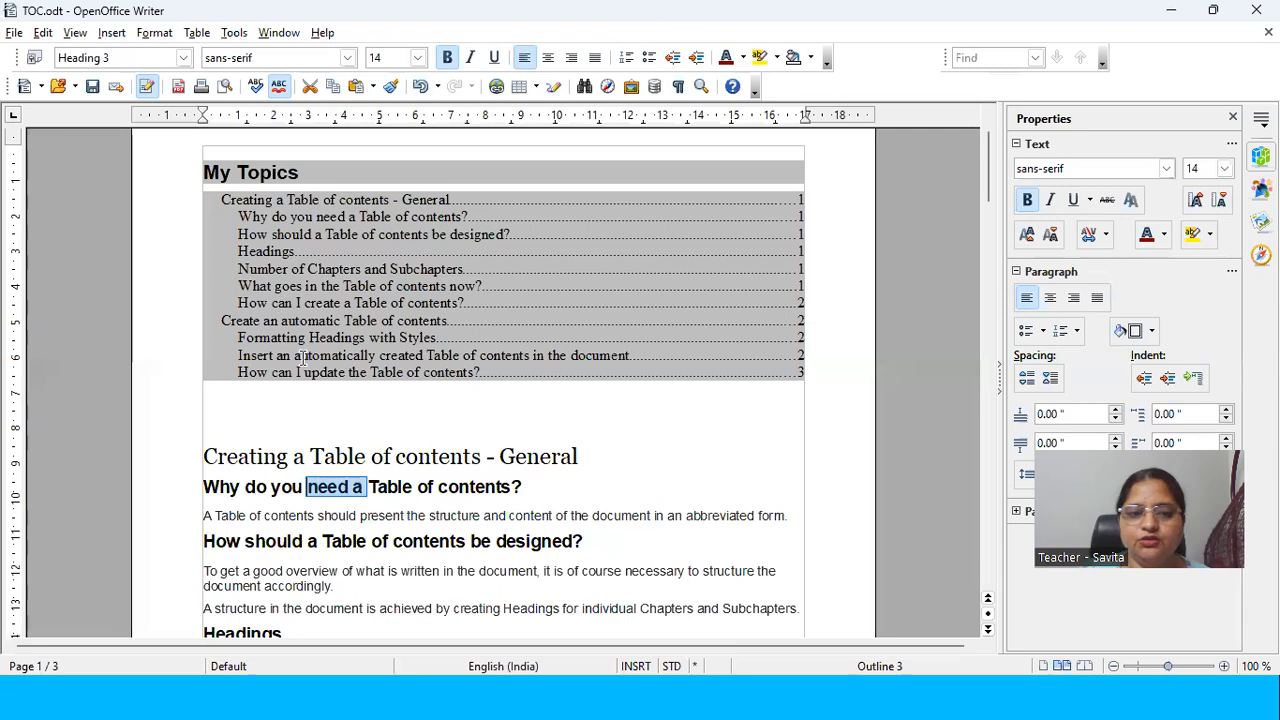
{"action": "scroll", "coordinate": [302, 358], "scroll_direction": "down", "scroll_amount": 2}
{"action": "scroll", "coordinate": [302, 358], "scroll_direction": "down", "scroll_amount": 1}
{"action": "left_click_drag", "start_coordinate": [352, 398], "coordinate": [286, 397]}
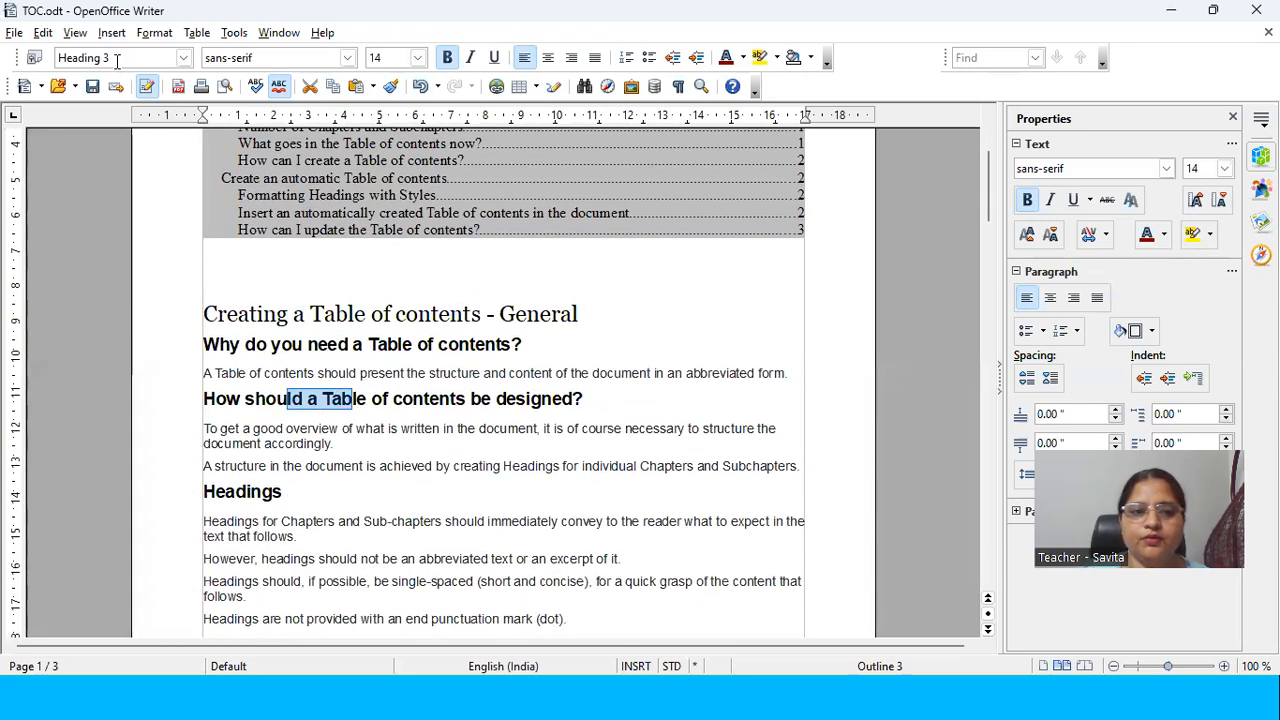
{"action": "scroll", "coordinate": [348, 468], "scroll_direction": "down", "scroll_amount": 1}
{"action": "left_click_drag", "start_coordinate": [281, 447], "coordinate": [224, 447]}
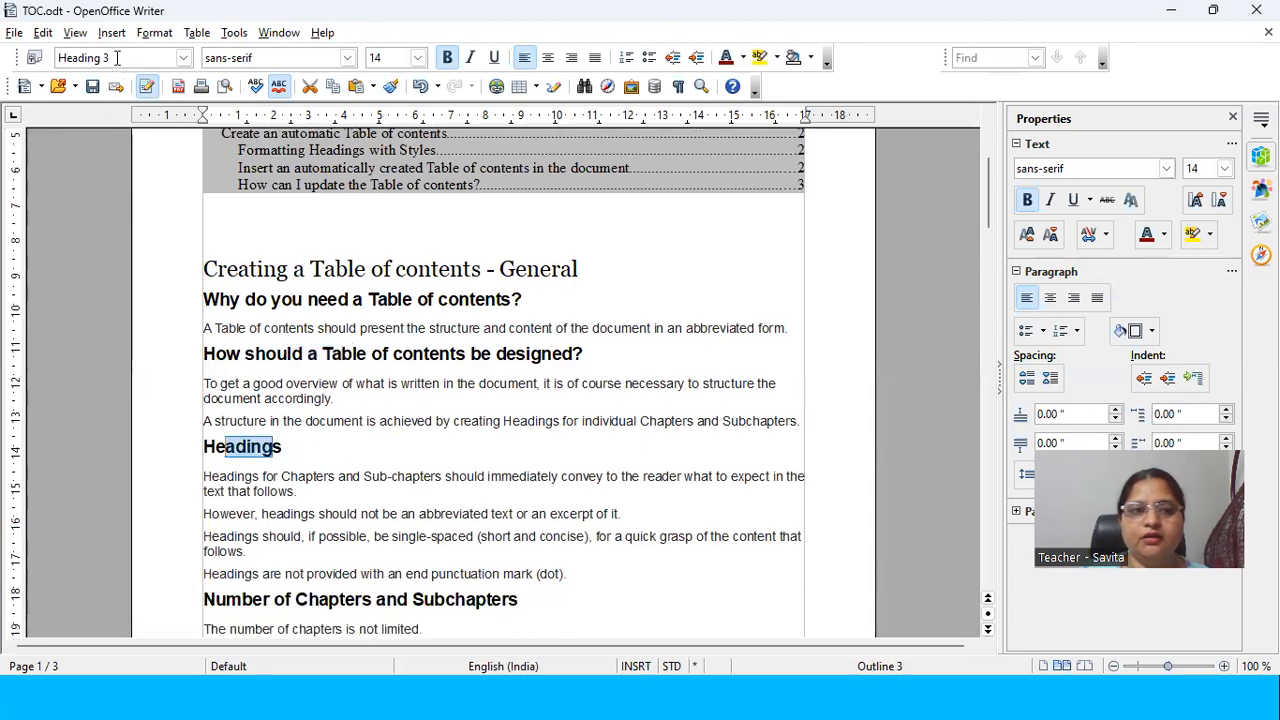
{"action": "scroll", "coordinate": [372, 475], "scroll_direction": "down", "scroll_amount": 4}
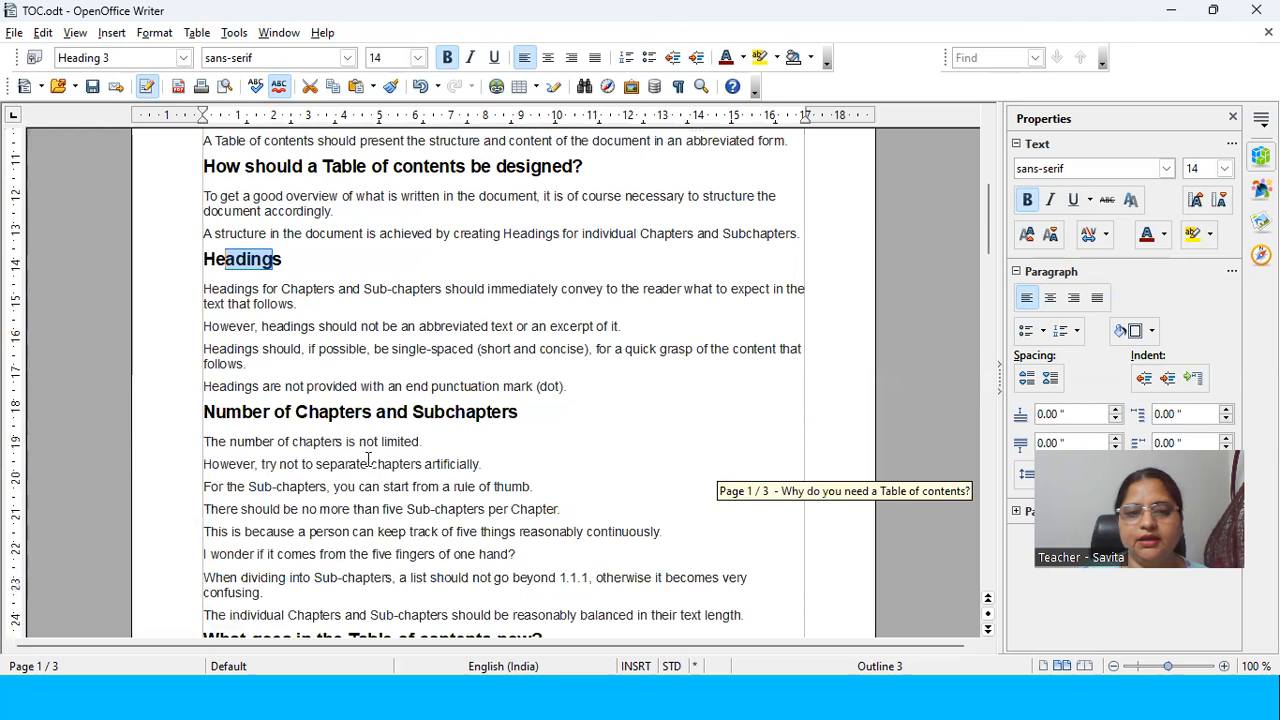
{"action": "left_click_drag", "start_coordinate": [377, 422], "coordinate": [272, 413]}
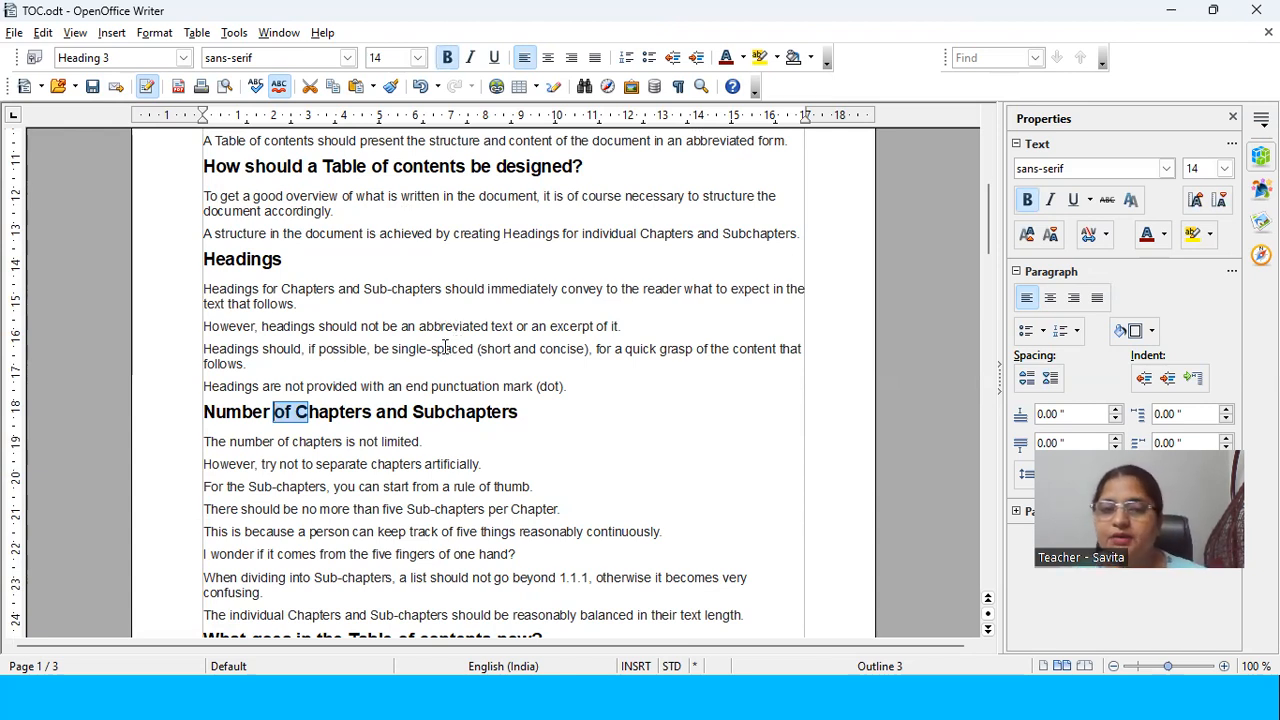
Step: Check the style of the body sentence under the first question heading and compare it with the first chapter's table of contents entries
{"action": "scroll", "coordinate": [455, 345], "scroll_direction": "up", "scroll_amount": 5}
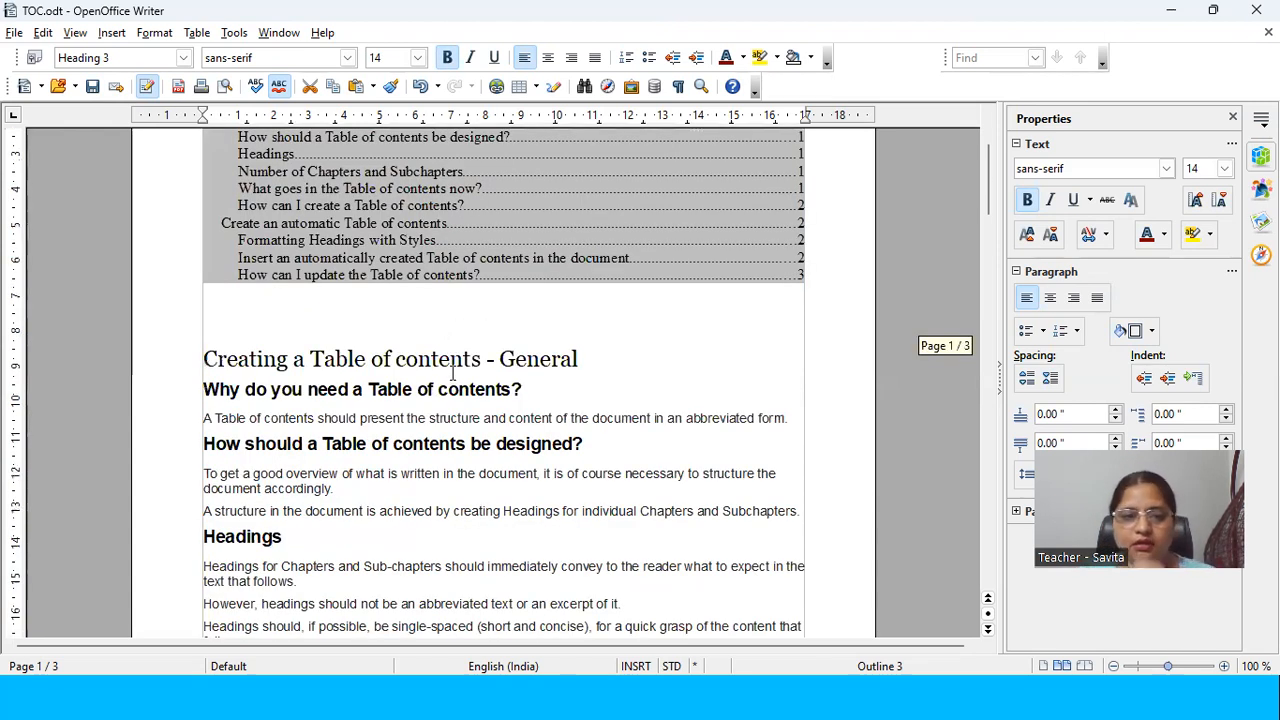
{"action": "scroll", "coordinate": [455, 372], "scroll_direction": "down", "scroll_amount": 2}
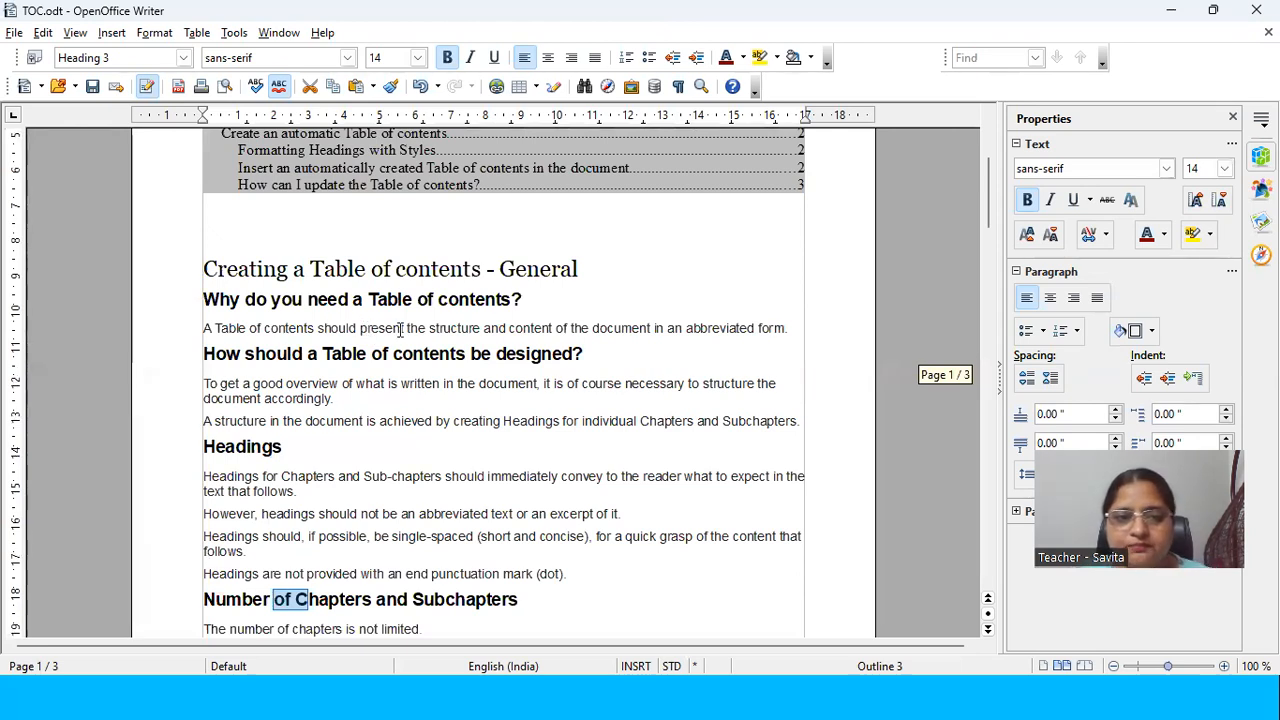
{"action": "left_click_drag", "start_coordinate": [362, 330], "coordinate": [429, 330]}
{"action": "left_click_drag", "start_coordinate": [200, 328], "coordinate": [740, 328]}
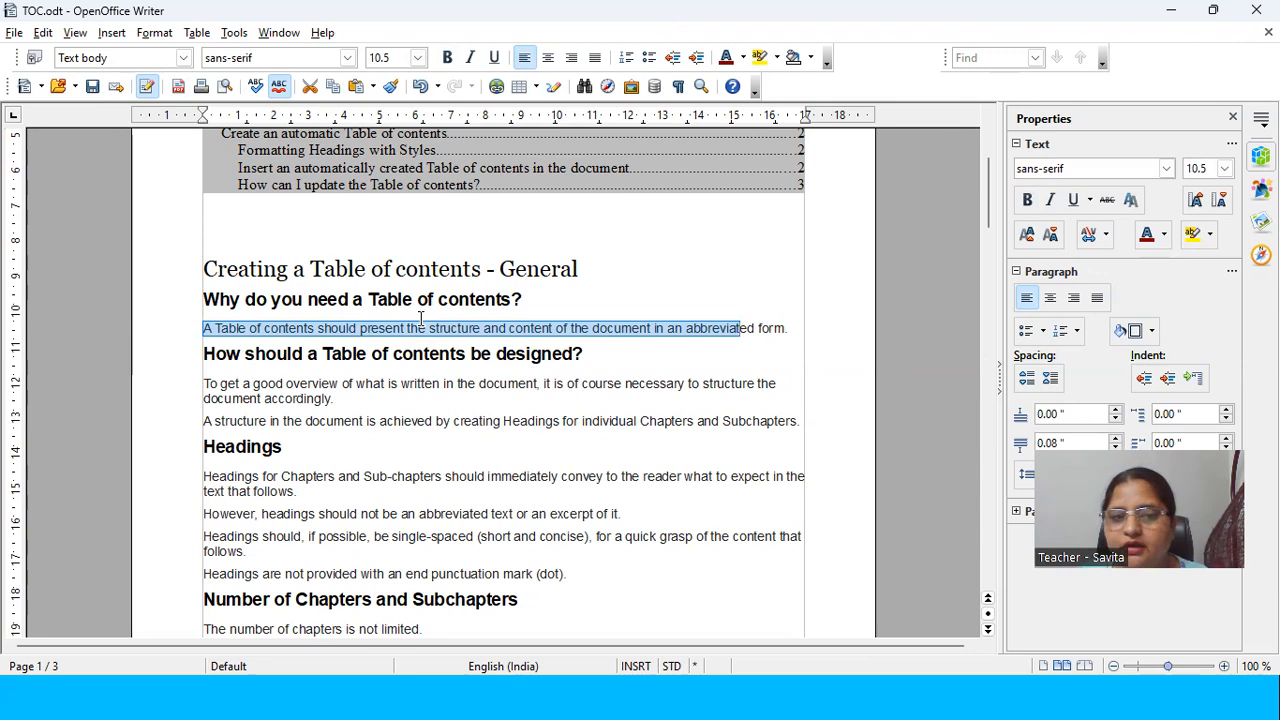
{"action": "scroll", "coordinate": [407, 333], "scroll_direction": "down", "scroll_amount": 1}
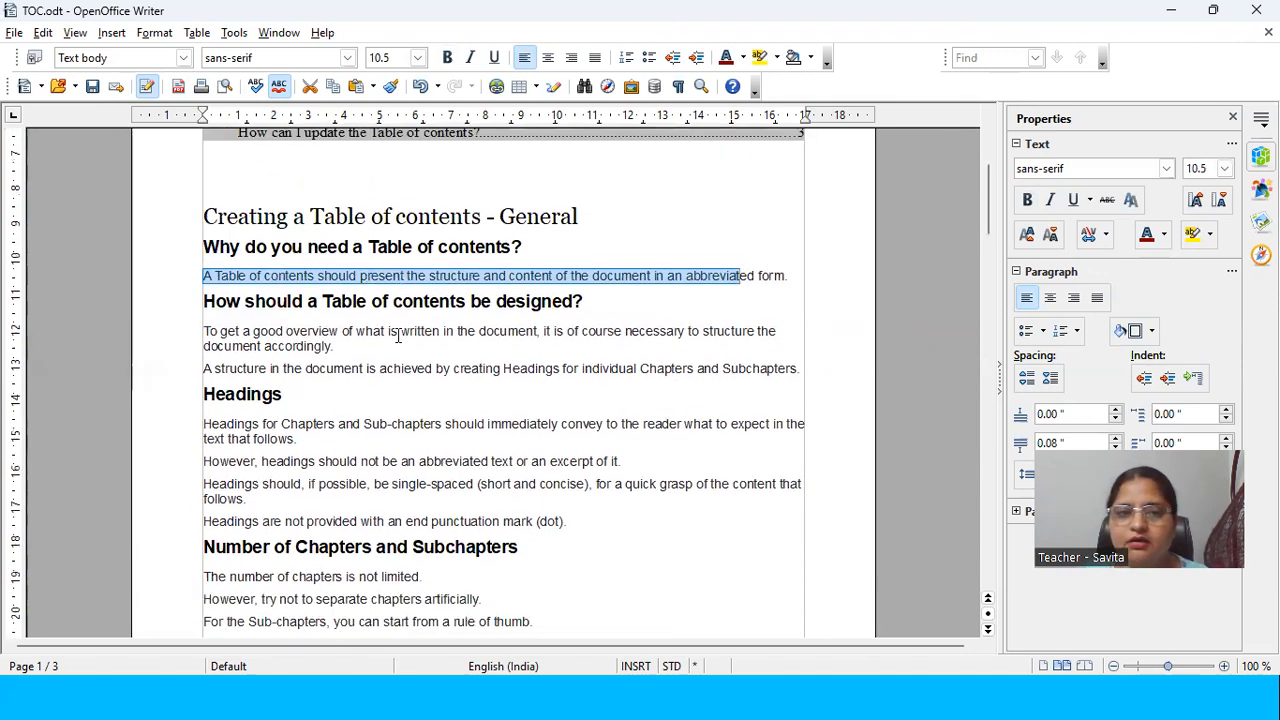
{"action": "scroll", "coordinate": [401, 324], "scroll_direction": "up", "scroll_amount": 4}
{"action": "left_click_drag", "start_coordinate": [222, 145], "coordinate": [450, 148]}
{"action": "left_click_drag", "start_coordinate": [240, 165], "coordinate": [358, 252]}
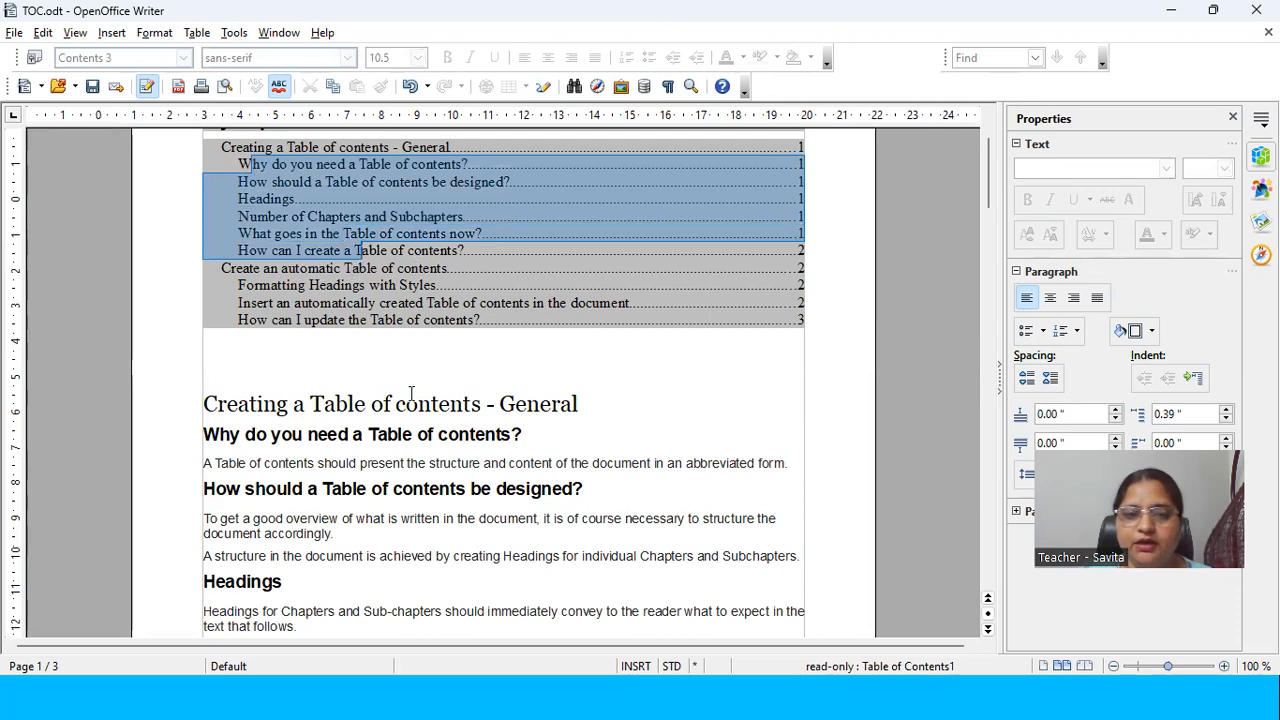
Step: Apply the Heading 3 style to the heading "Create an automatic Table of contents" on page 2
{"action": "scroll", "coordinate": [286, 287], "scroll_direction": "down", "scroll_amount": 10}
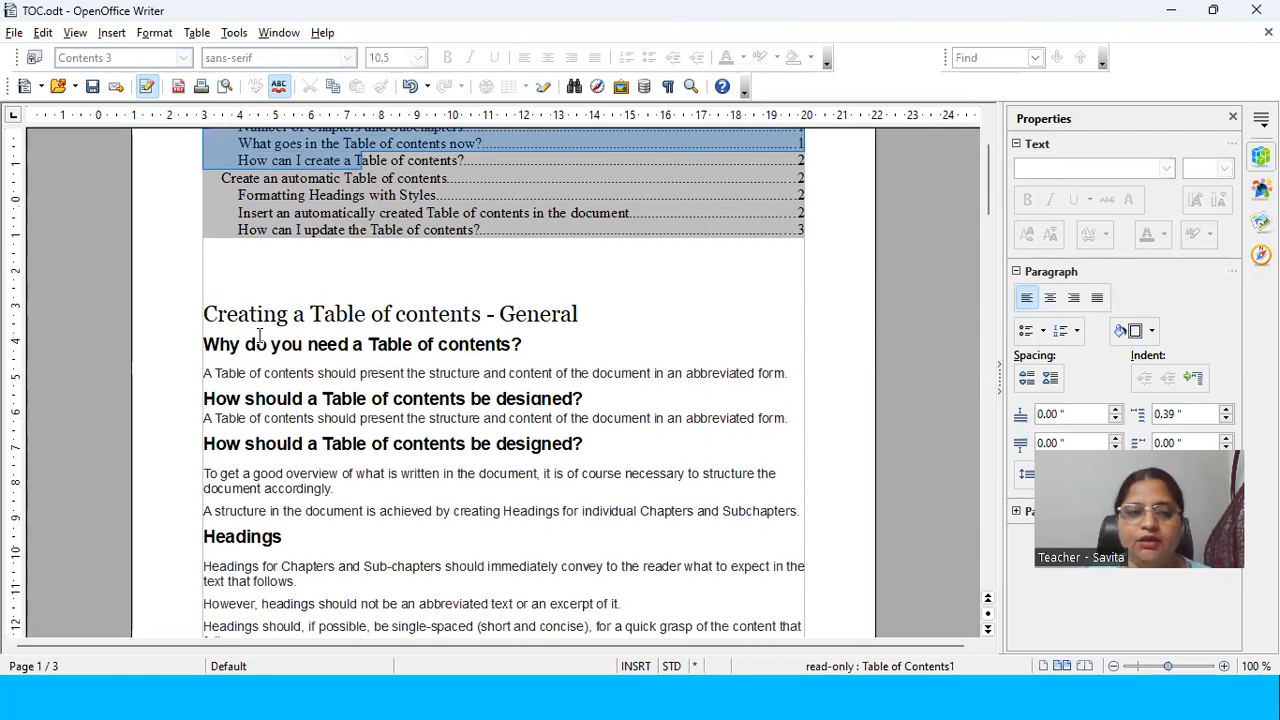
{"action": "scroll", "coordinate": [258, 342], "scroll_direction": "down", "scroll_amount": 12}
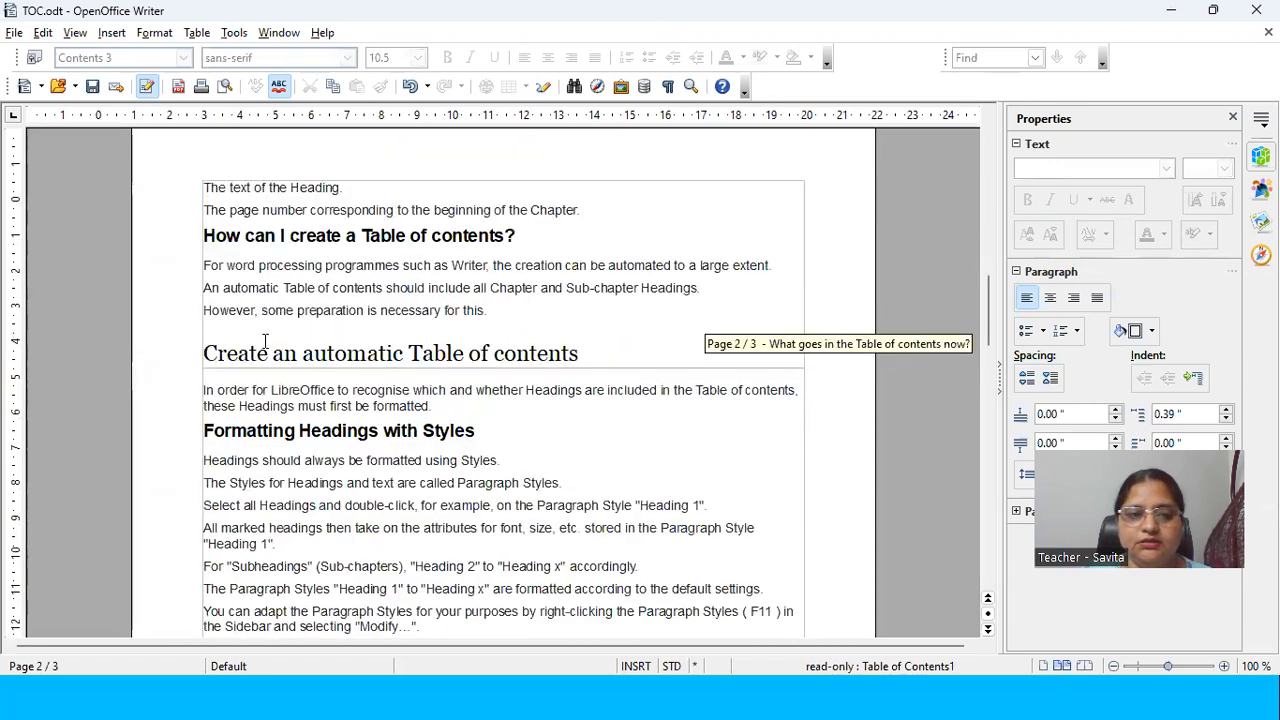
{"action": "scroll", "coordinate": [212, 357], "scroll_direction": "down", "scroll_amount": 1}
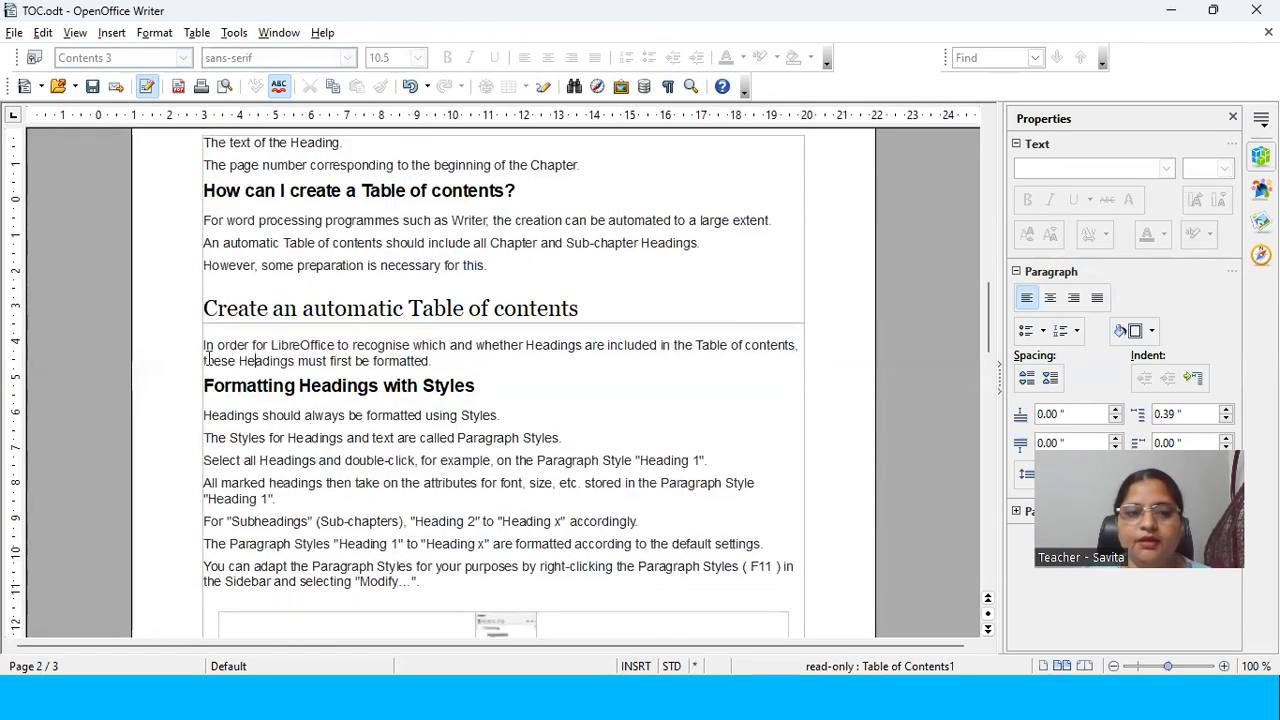
{"action": "left_click_drag", "start_coordinate": [204, 309], "coordinate": [461, 312]}
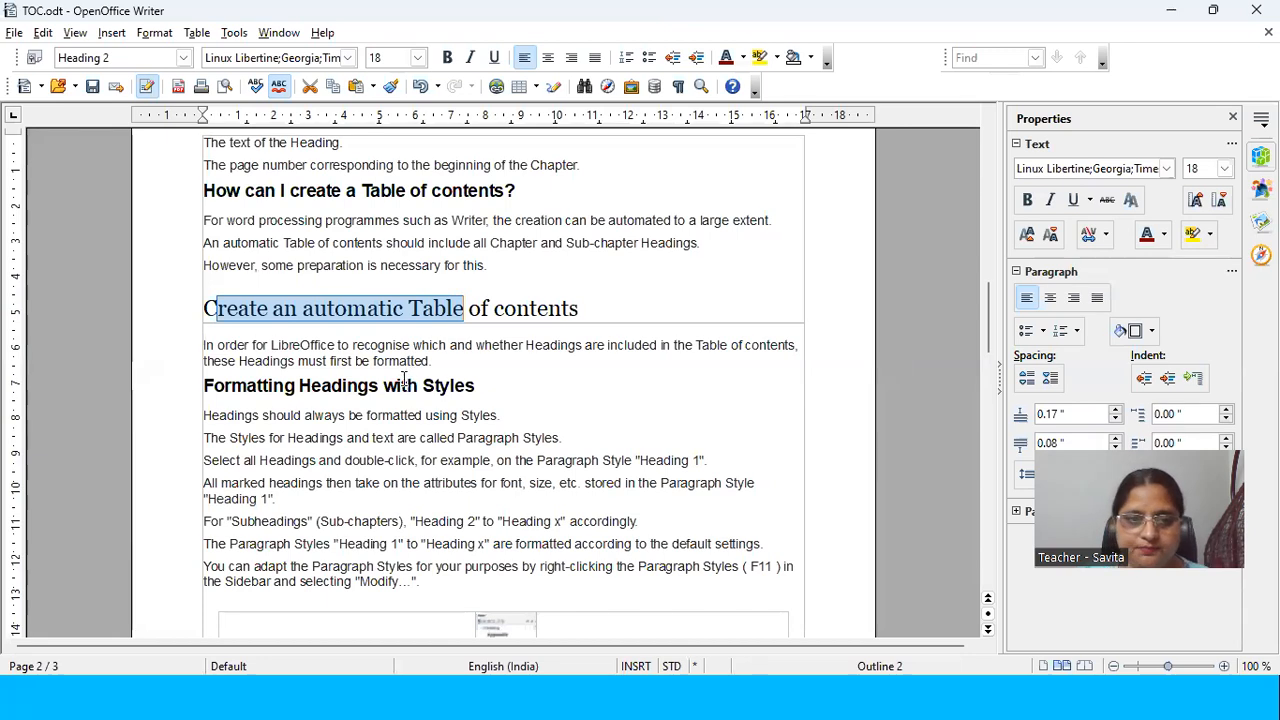
{"action": "left_click_drag", "start_coordinate": [586, 308], "coordinate": [197, 292]}
{"action": "left_click", "coordinate": [183, 57]}
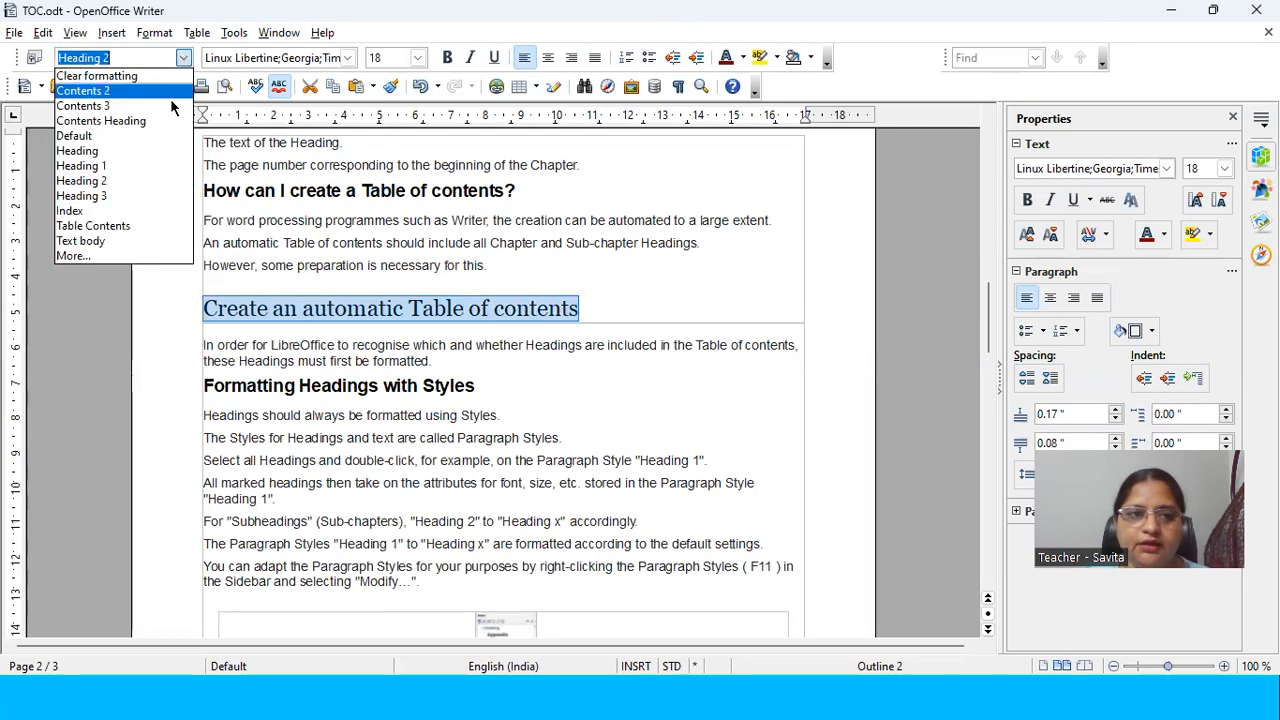
{"action": "left_click", "coordinate": [118, 196]}
Step: Examine the "Create an automatic Table of contents" entry in the table of contents for its level after the style change
{"action": "scroll", "coordinate": [420, 303], "scroll_direction": "up", "scroll_amount": 5}
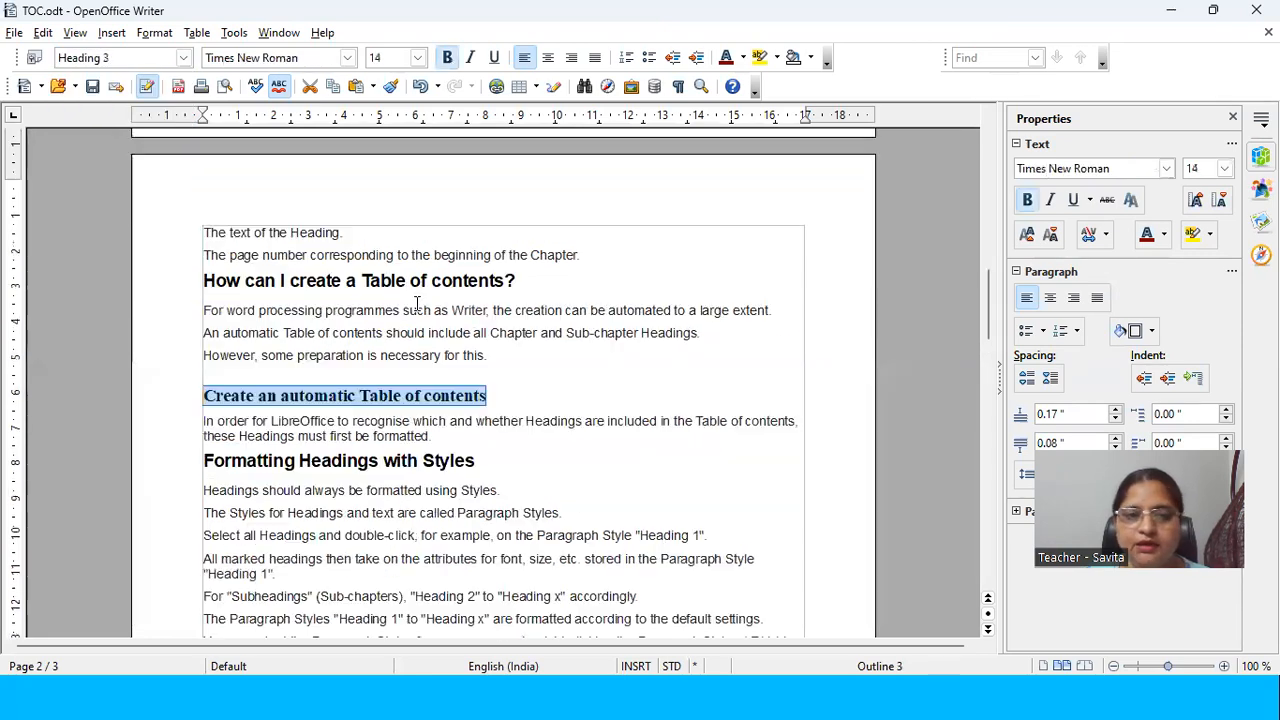
{"action": "scroll", "coordinate": [420, 303], "scroll_direction": "up", "scroll_amount": 13}
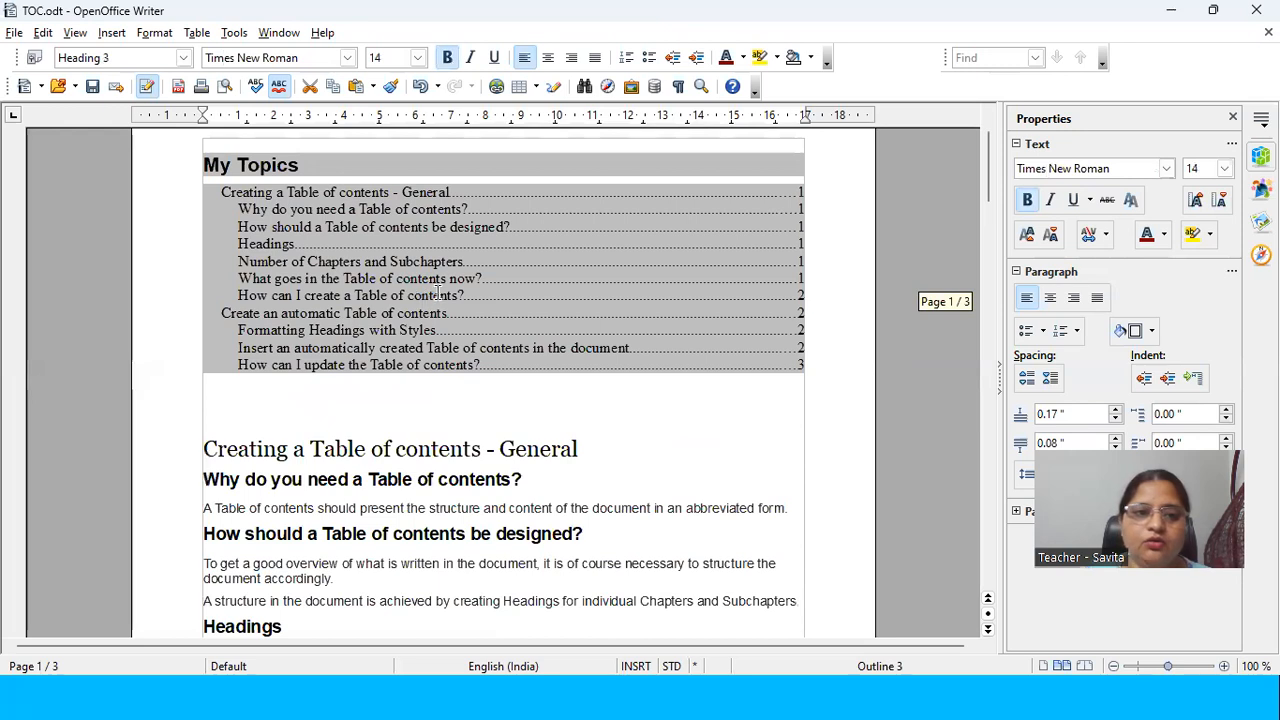
{"action": "left_click", "coordinate": [209, 313]}
{"action": "left_click_drag", "start_coordinate": [209, 313], "coordinate": [448, 315]}
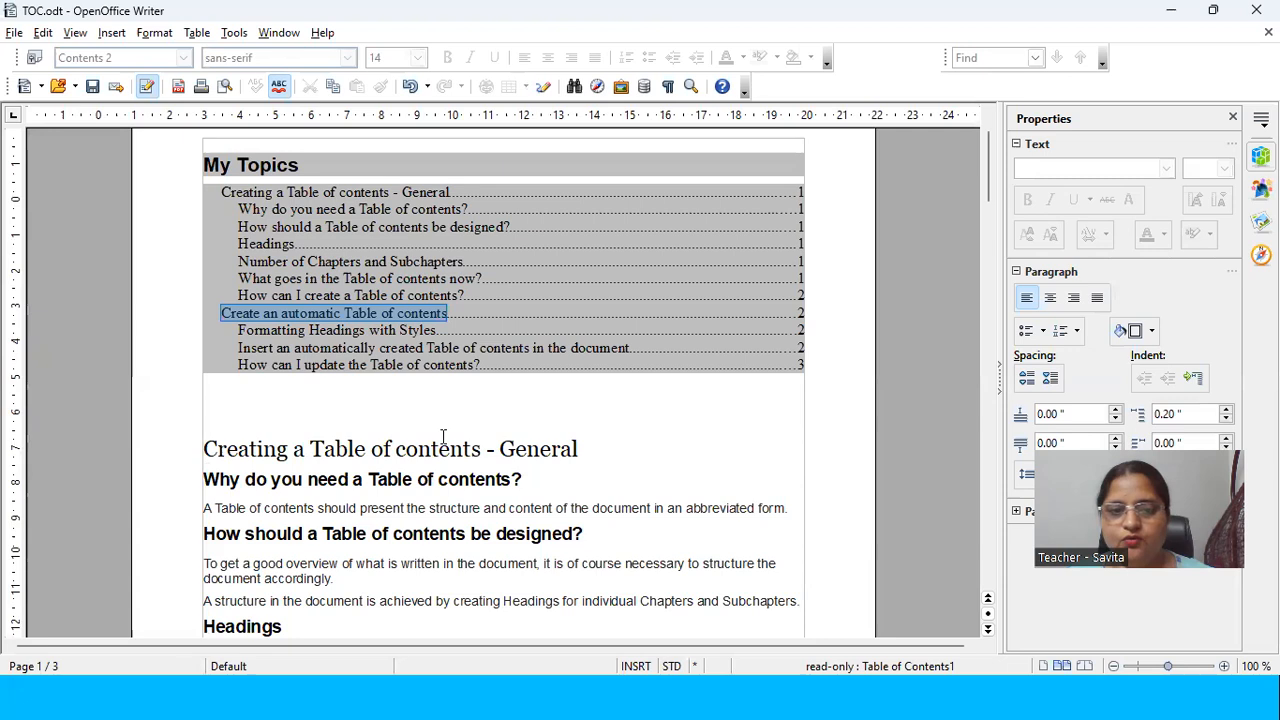
{"action": "left_click", "coordinate": [1170, 10]}
{"action": "key", "text": "Left"}
{"action": "key", "text": "Right"}
{"action": "key", "text": "Right"}
{"action": "key", "text": "Right"}
{"action": "key", "text": "Right"}
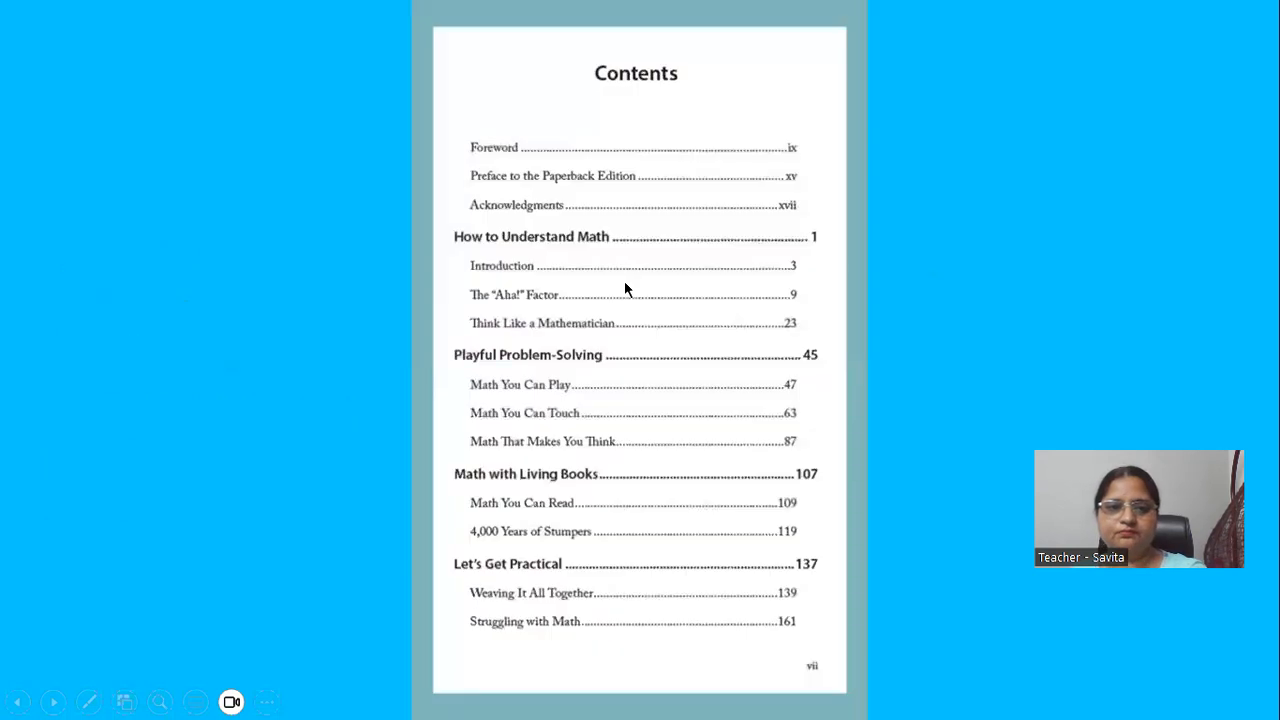
{"action": "key", "text": "Right"}
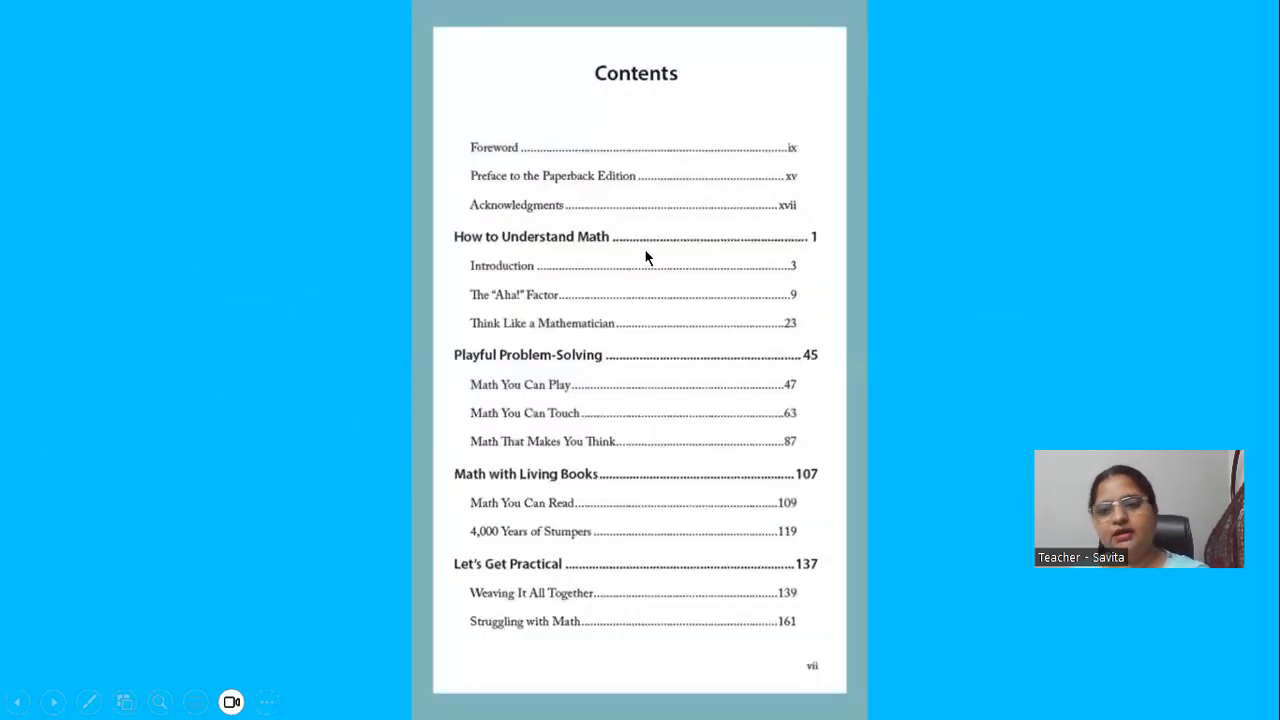
{"action": "key", "text": "Left"}
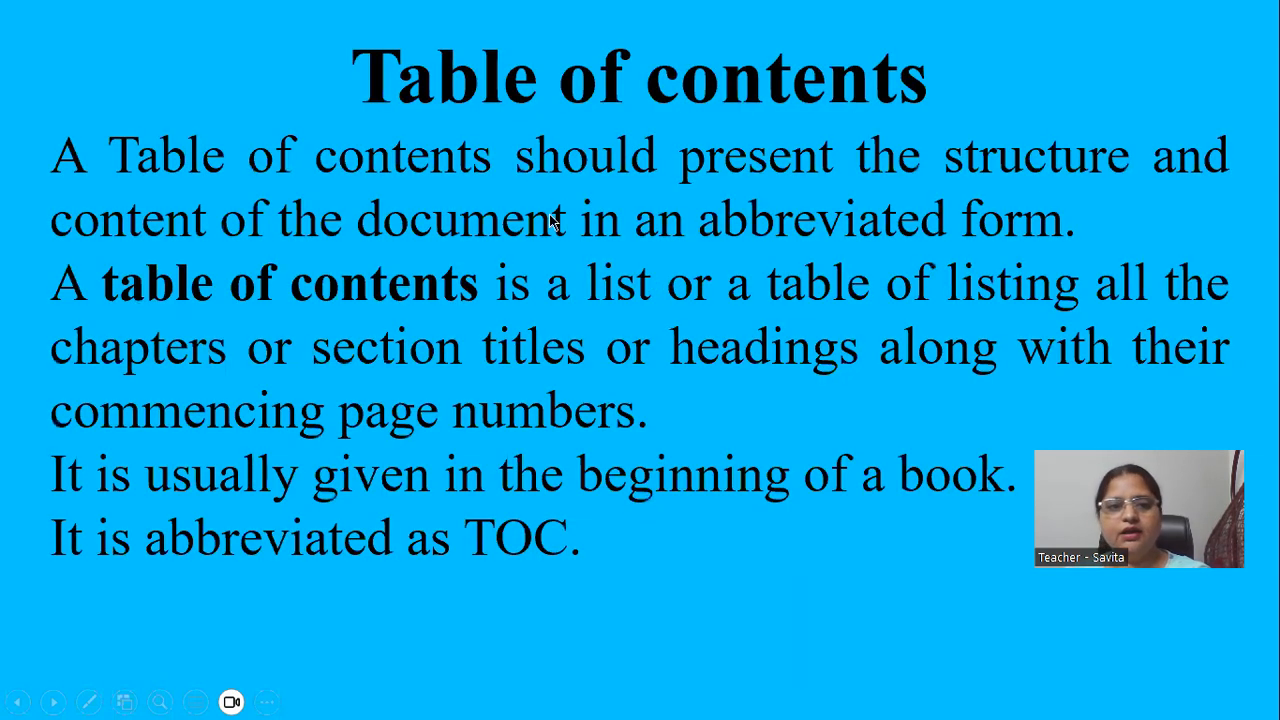